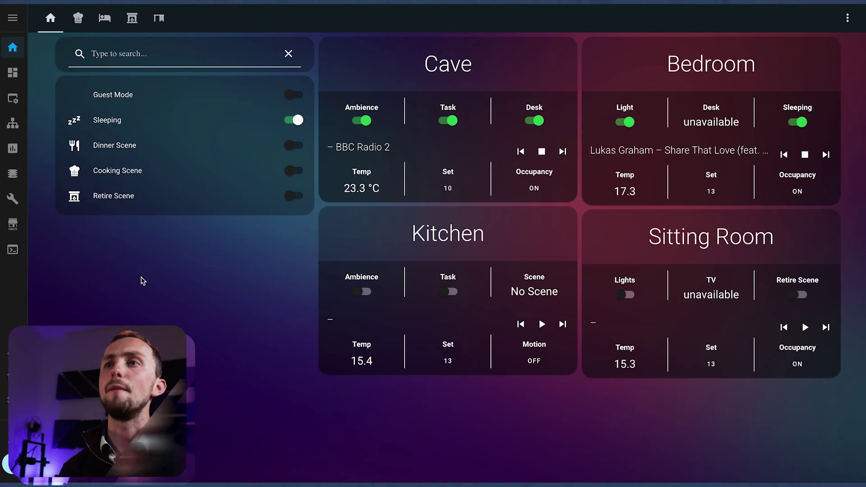
# - Review the Lighting, Heating and Music views of the Overview dashboard
pyautogui.click(13, 80)
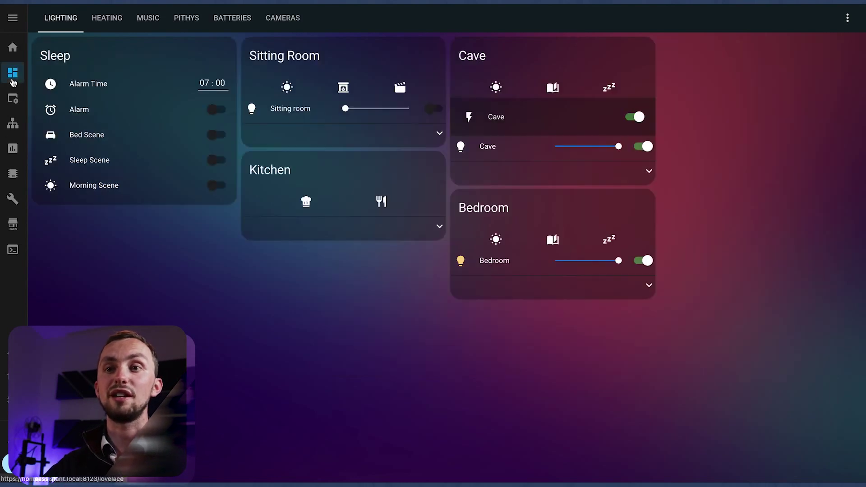
pyautogui.click(103, 26)
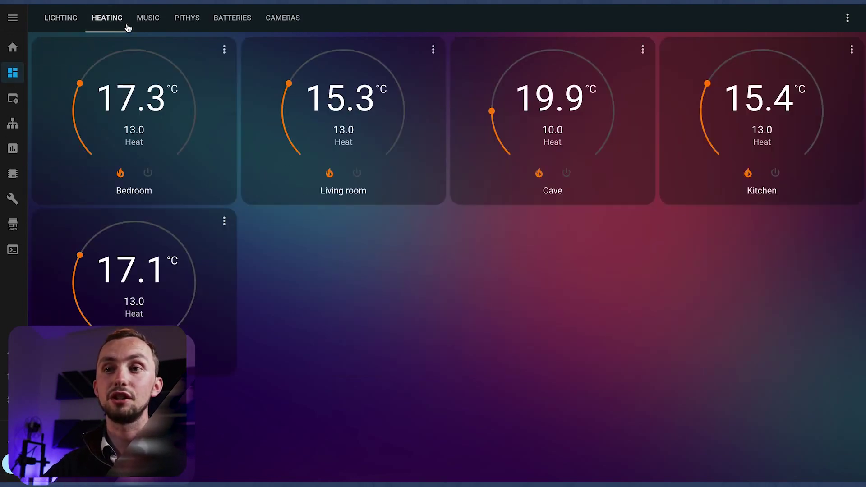
pyautogui.click(150, 28)
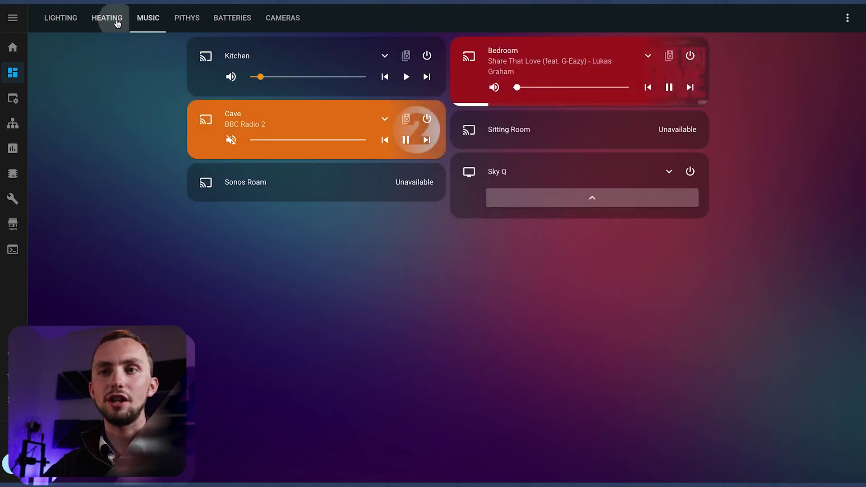
pyautogui.click(108, 21)
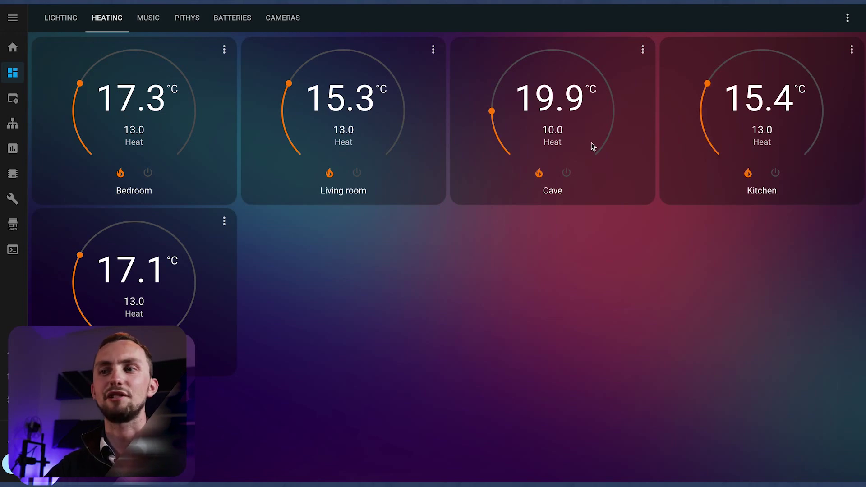
pyautogui.click(61, 18)
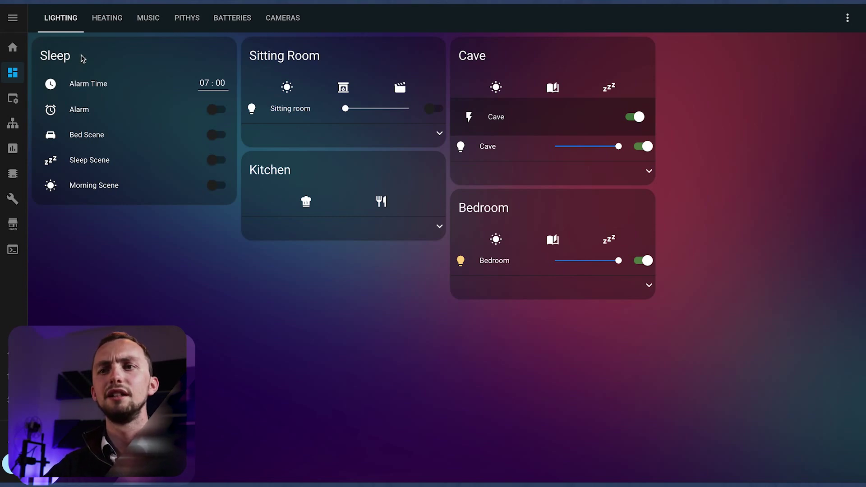
pyautogui.click(111, 26)
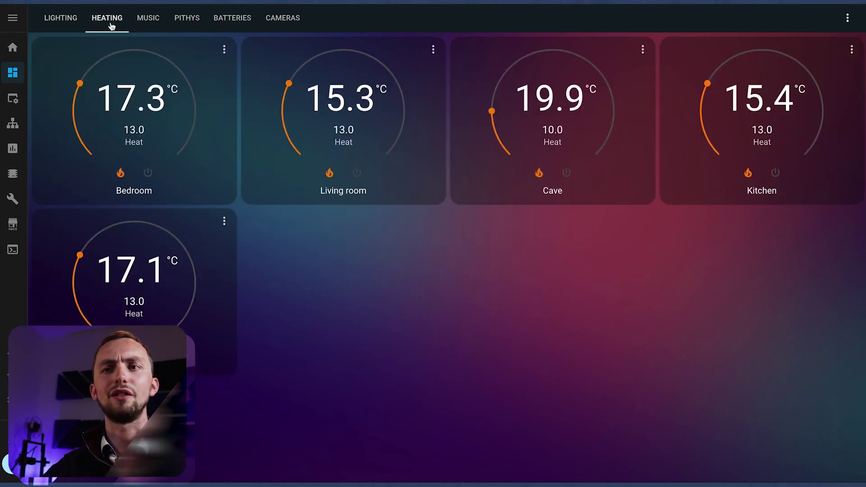
pyautogui.click(158, 18)
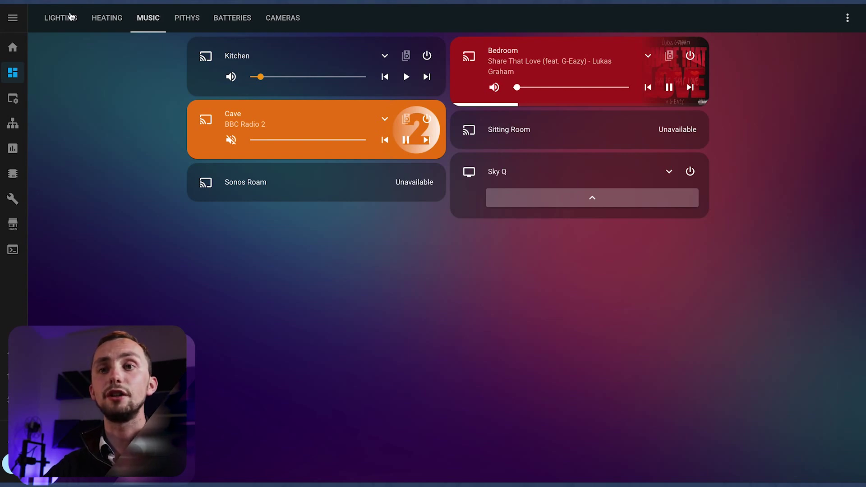
# - Review the Cave view and the home view of the Rooms dashboard
pyautogui.click(18, 54)
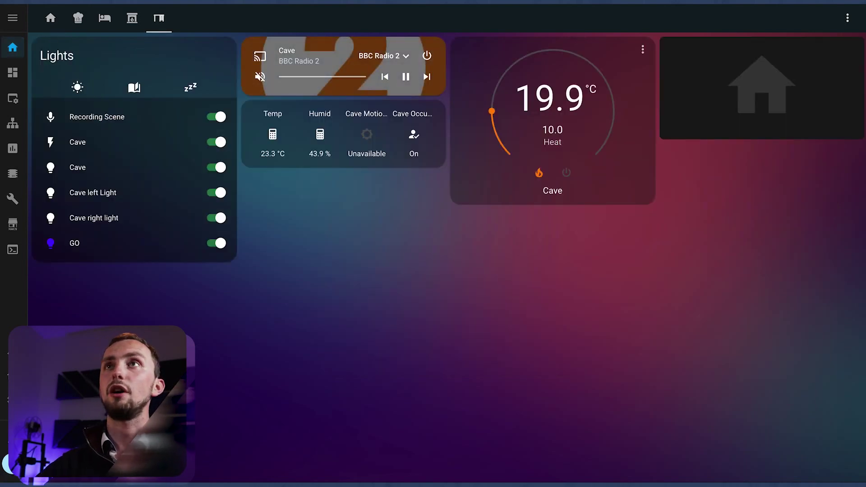
pyautogui.hotkey('ctrl', 'Up')
pyautogui.hotkey('ctrl', 'Up')
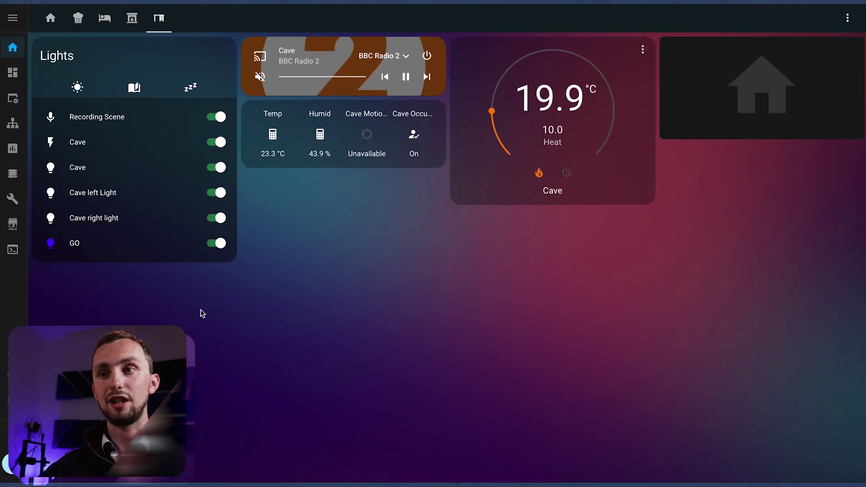
pyautogui.click(51, 19)
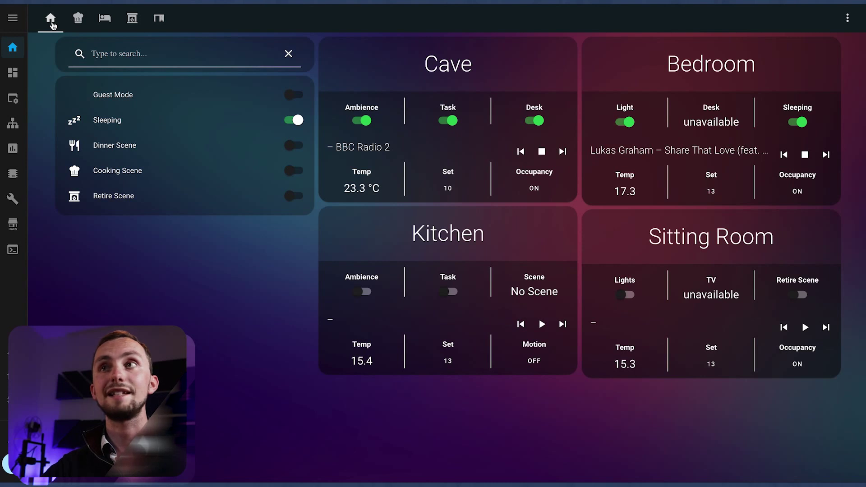
# - Create a new dashboard titled RoomVideo from the dashboard configuration, keeping the suggested URL
pyautogui.click(12, 399)
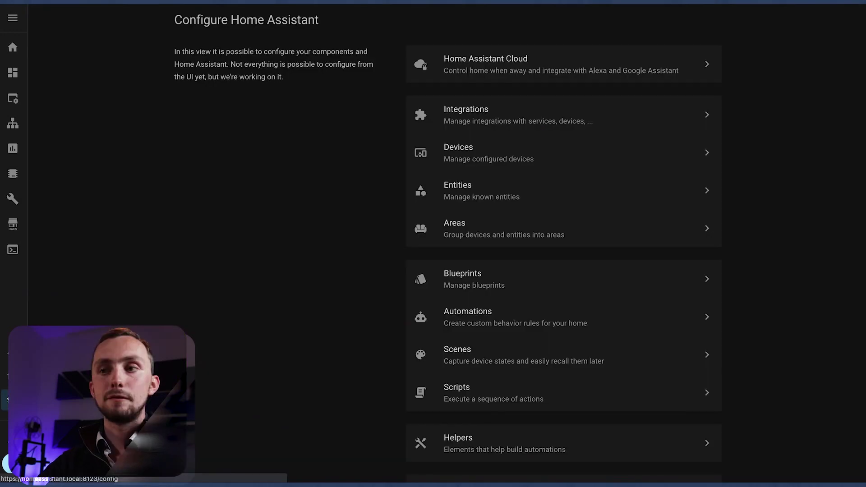
pyautogui.scroll(-3, 475, 281)
pyautogui.scroll(-3, 475, 282)
pyautogui.click(473, 303)
pyautogui.click(792, 456)
pyautogui.write('Room')
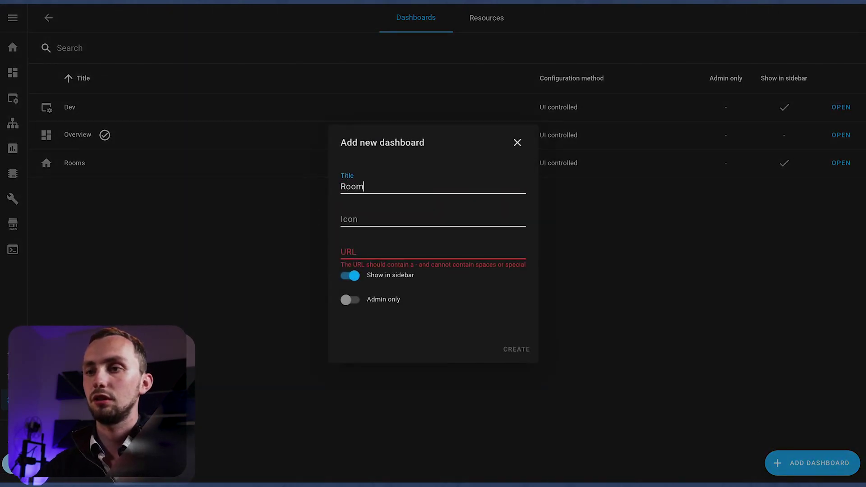
pyautogui.write('Video')
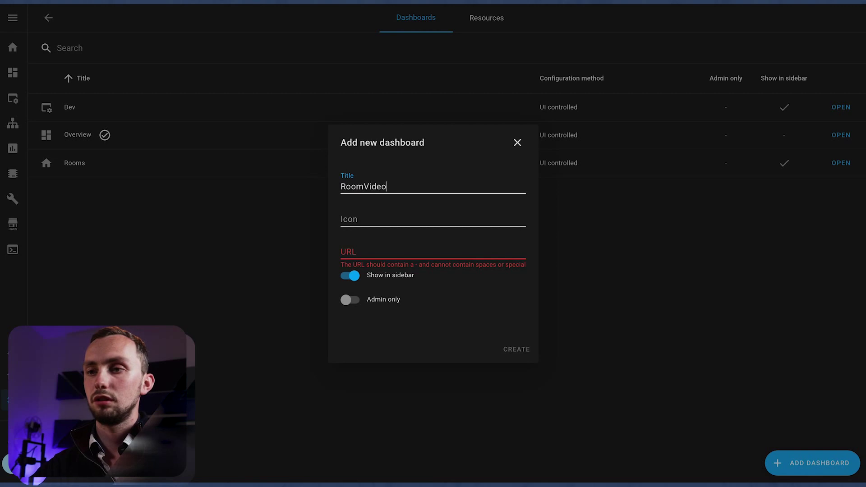
pyautogui.press('Tab')
pyautogui.press('Tab')
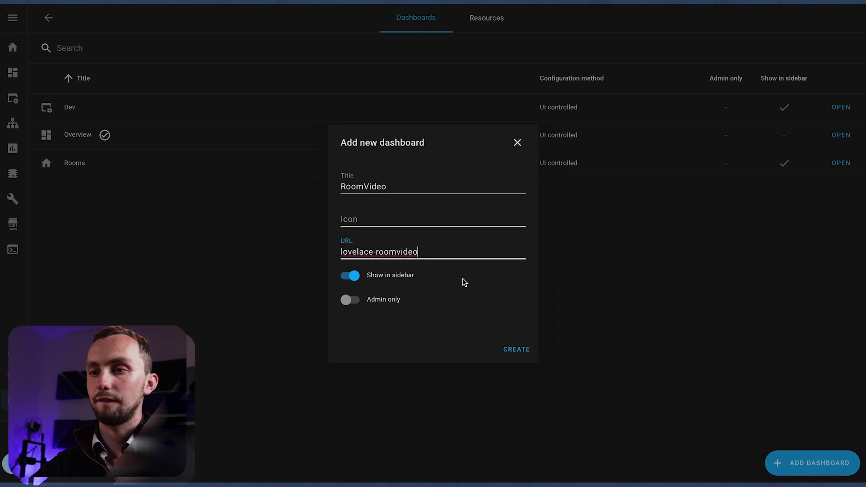
pyautogui.click(510, 351)
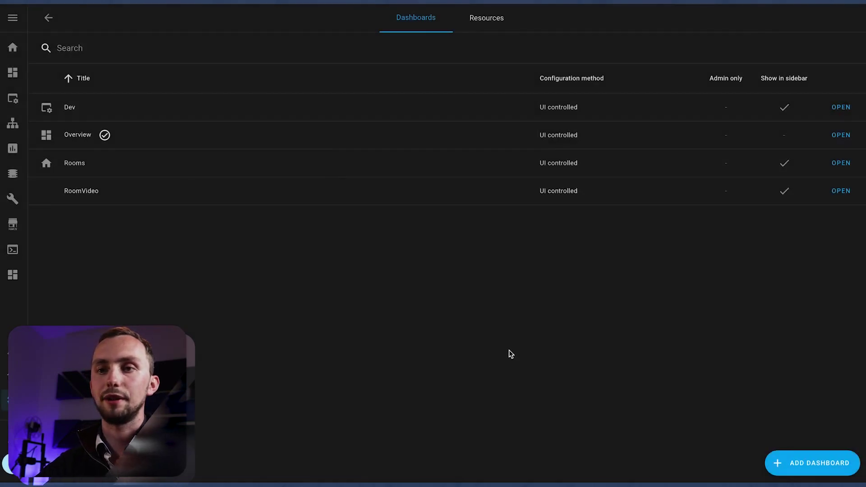
# - Open the RoomVideo dashboard for editing and take control of it, starting with an empty dashboard
pyautogui.click(103, 183)
pyautogui.click(847, 18)
pyautogui.click(804, 52)
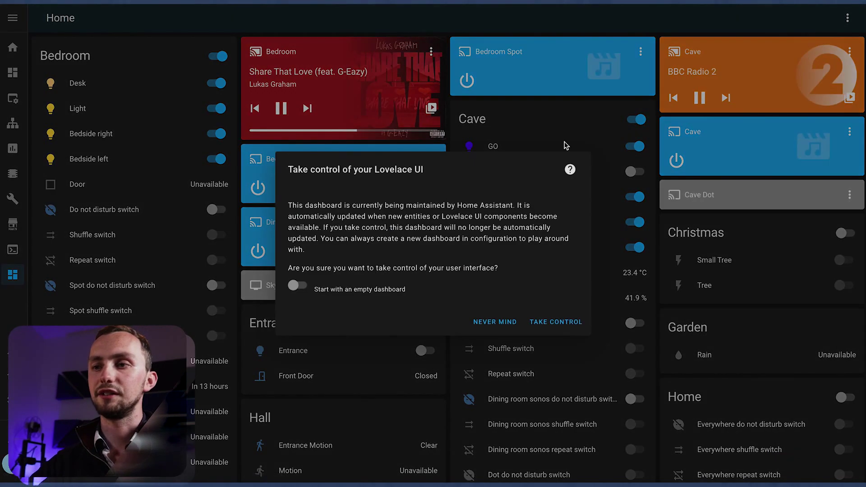
pyautogui.click(326, 288)
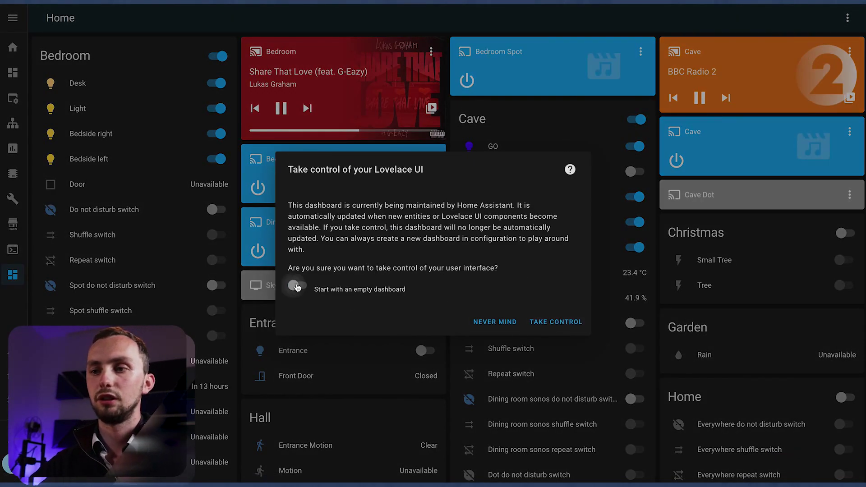
pyautogui.click(577, 322)
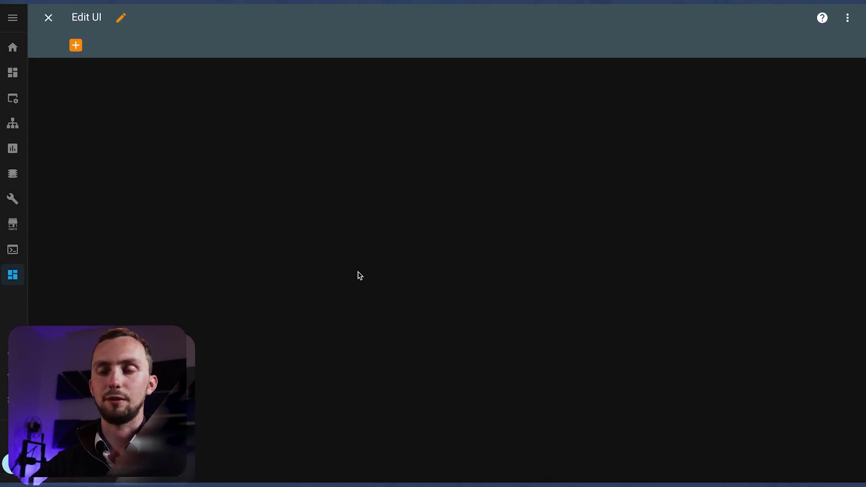
# - Add two views titled Home and Bedroom to the empty dashboard
pyautogui.click(67, 44)
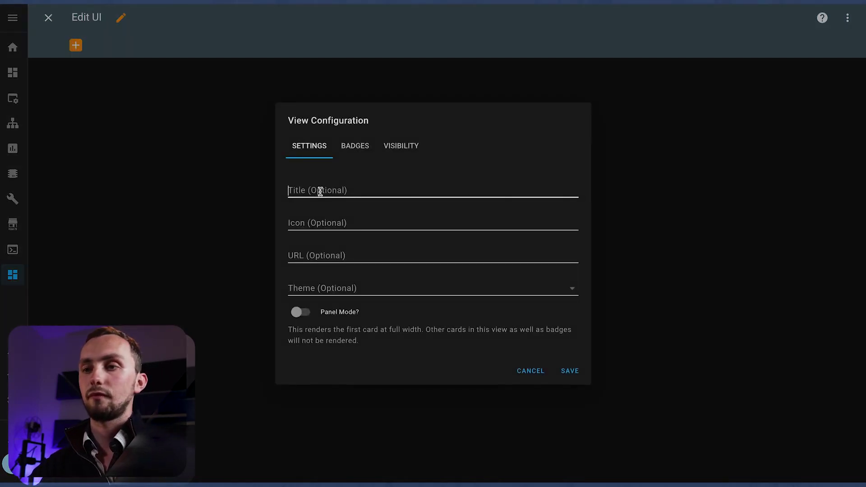
pyautogui.write('Home')
pyautogui.click(570, 371)
pyautogui.click(185, 45)
pyautogui.write('Bedroom')
pyautogui.click(569, 371)
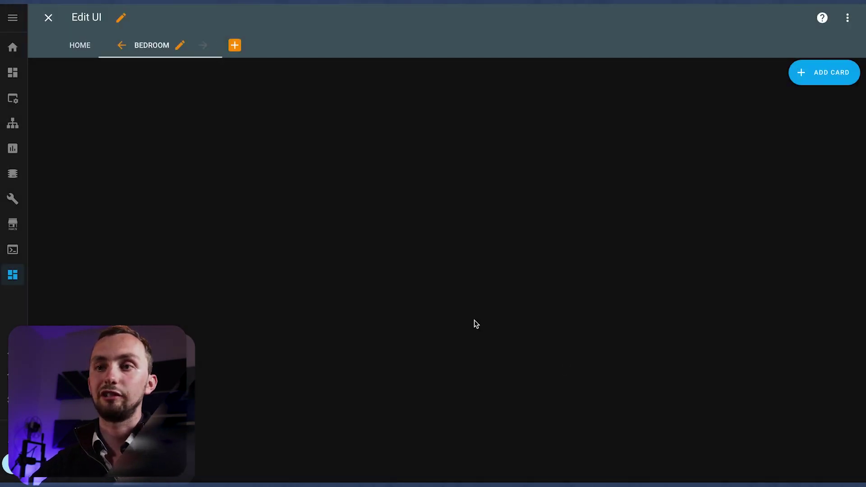
# - Add a manual card of type custom:search-card with max_results: 10 to the Home view and save it
pyautogui.click(71, 46)
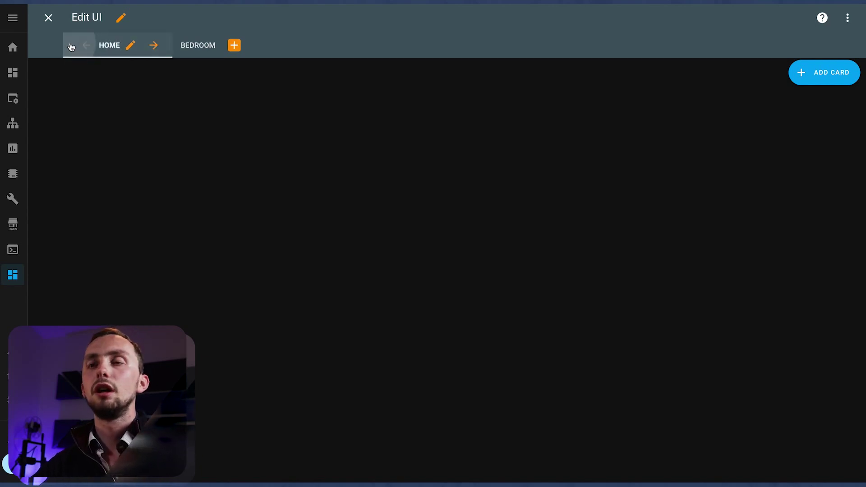
pyautogui.click(798, 69)
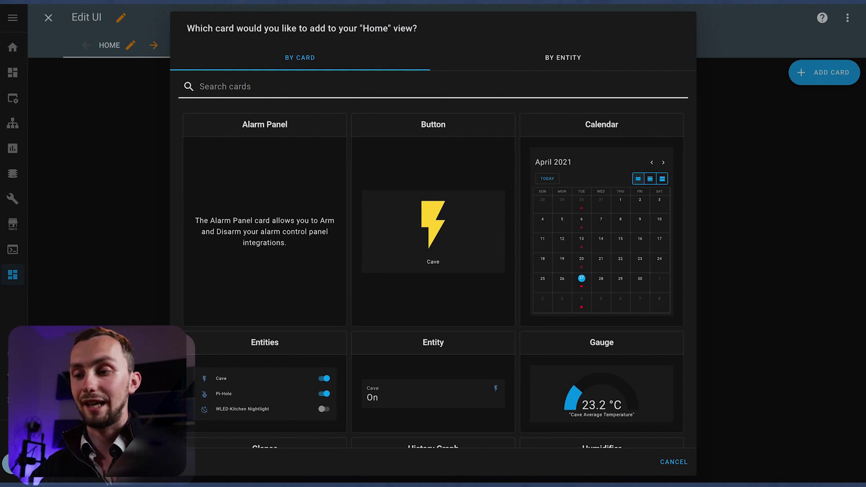
pyautogui.write('sear')
pyautogui.click(432, 153)
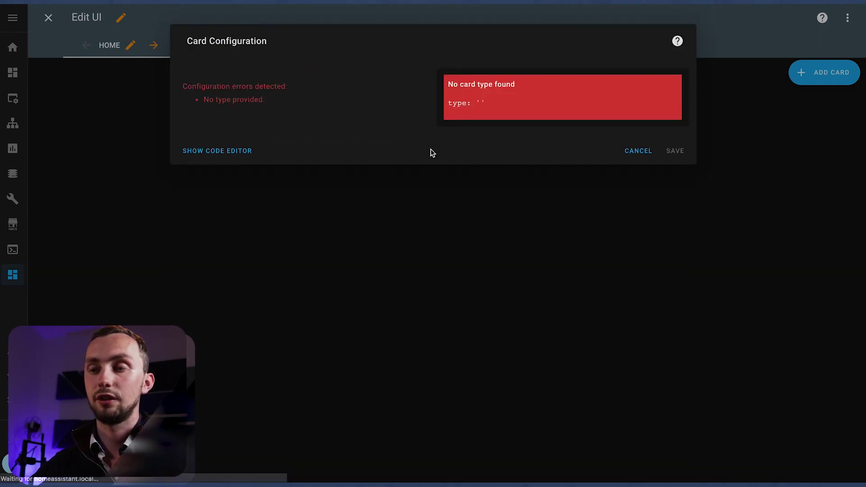
pyautogui.click(227, 80)
pyautogui.write('custom:')
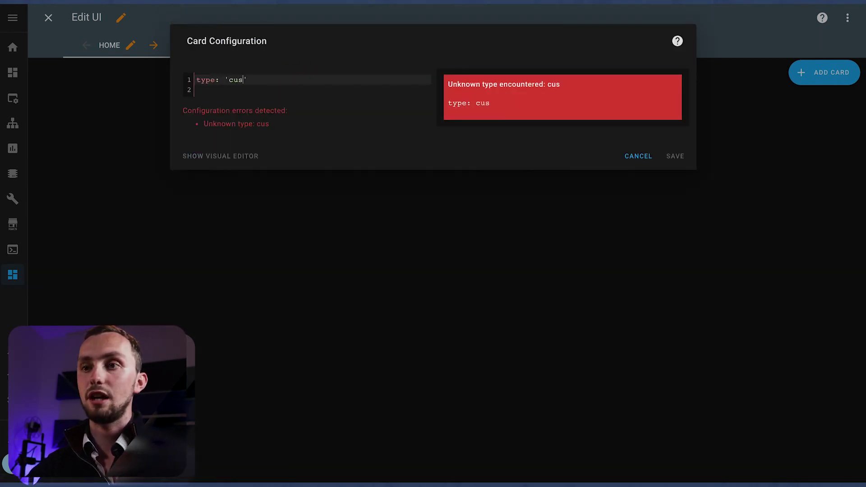
pyautogui.write('search')
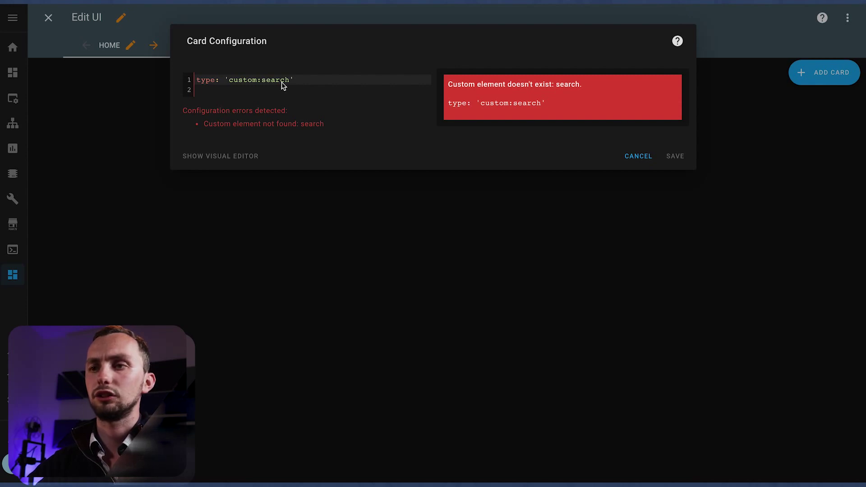
pyautogui.write('-card')
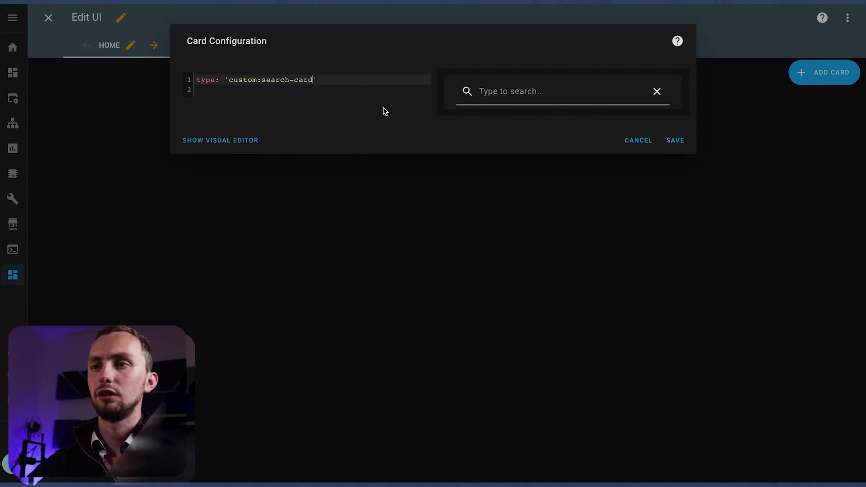
pyautogui.press('Down')
pyautogui.write('max_results: 10')
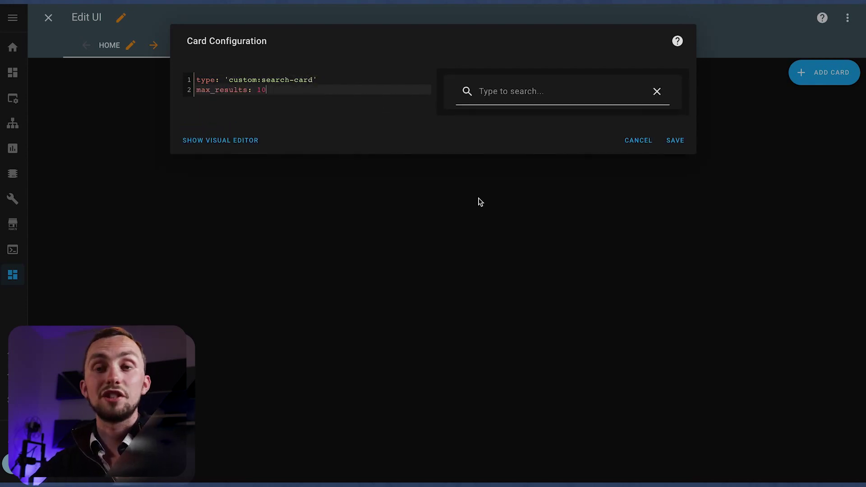
pyautogui.click(674, 141)
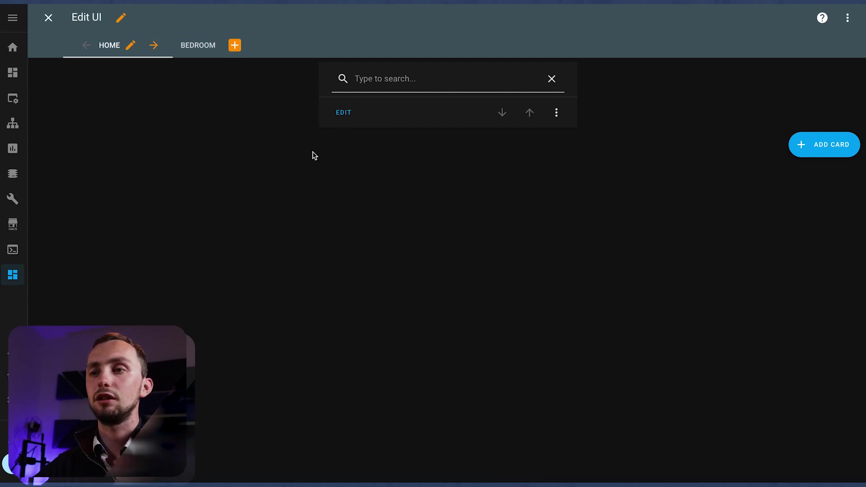
# - Start adding a Custom: Banner Card to the Home view, finding it by searching the cards for "ban"
pyautogui.click(829, 144)
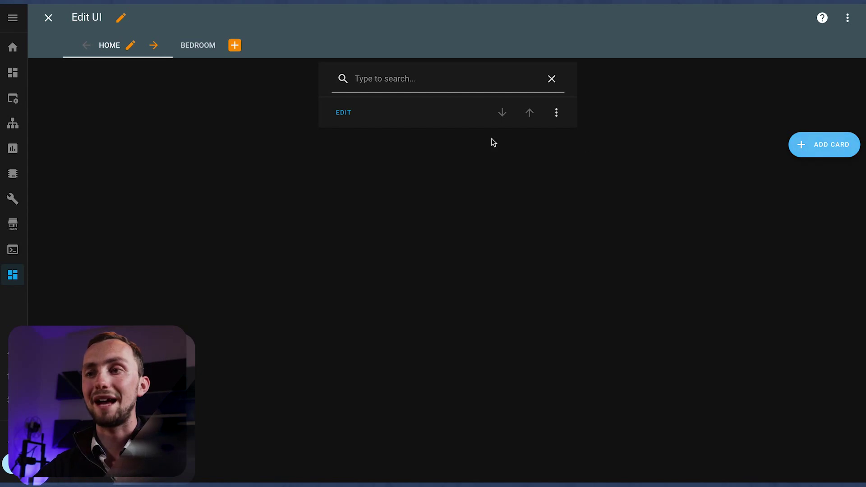
pyautogui.click(353, 83)
pyautogui.write('b')
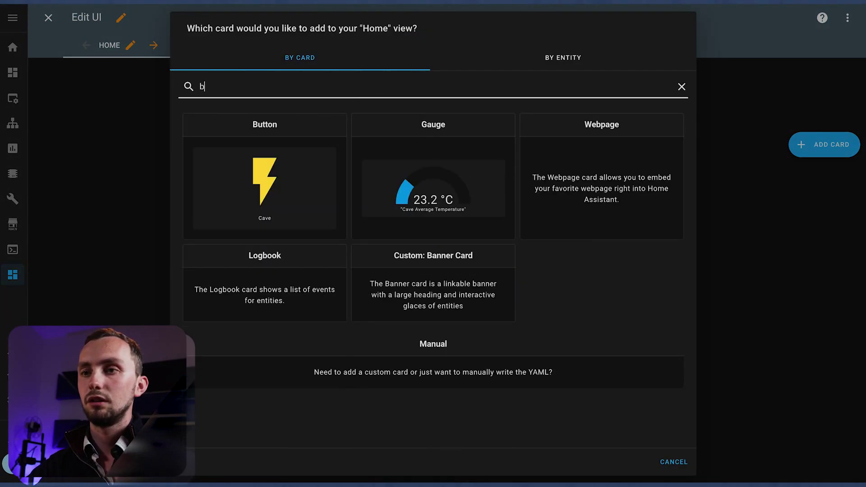
pyautogui.write('an')
pyautogui.click(286, 166)
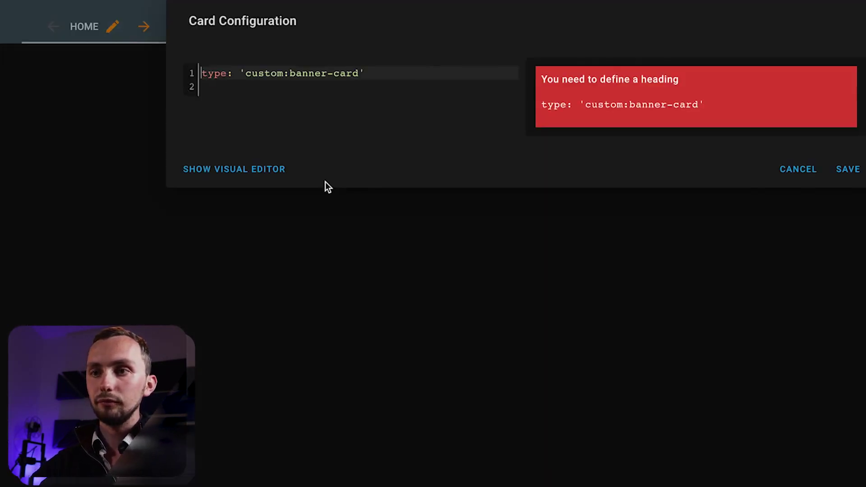
# - Define the banner card's heading as Bedroom and its link as bedroom in the card code
pyautogui.click(305, 89)
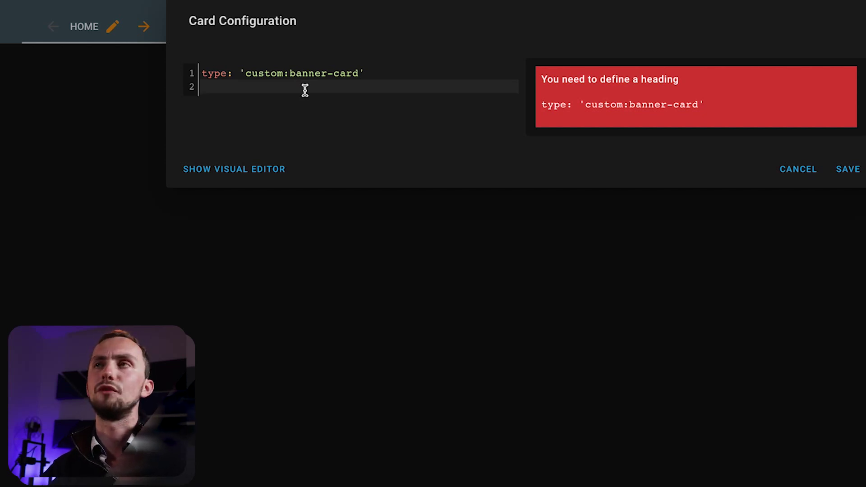
pyautogui.write('head')
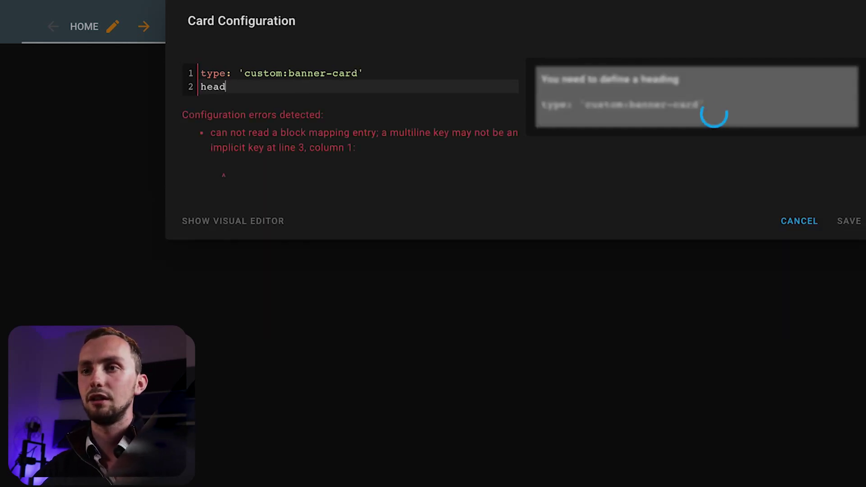
pyautogui.write('ing: Bedro')
pyautogui.press('BackSpace')
pyautogui.press('BackSpace')
pyautogui.press('BackSpace')
pyautogui.write('Bedroom')
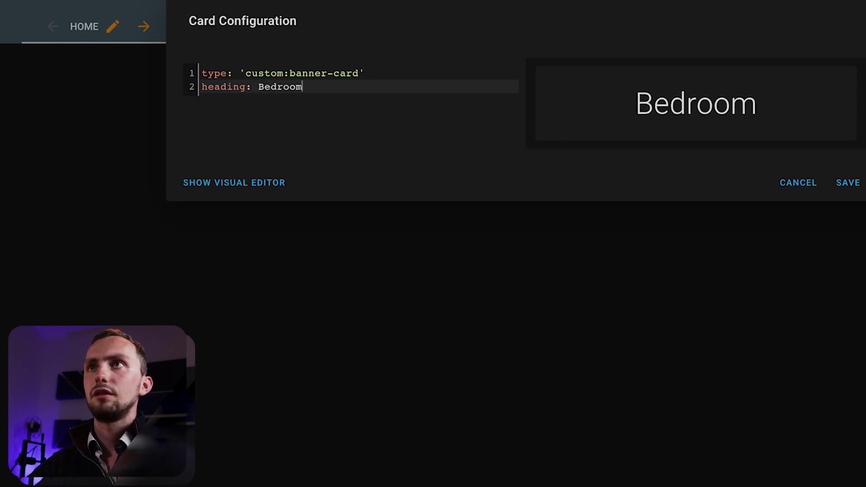
pyautogui.press('Return')
pyautogui.write('link: bedroom')
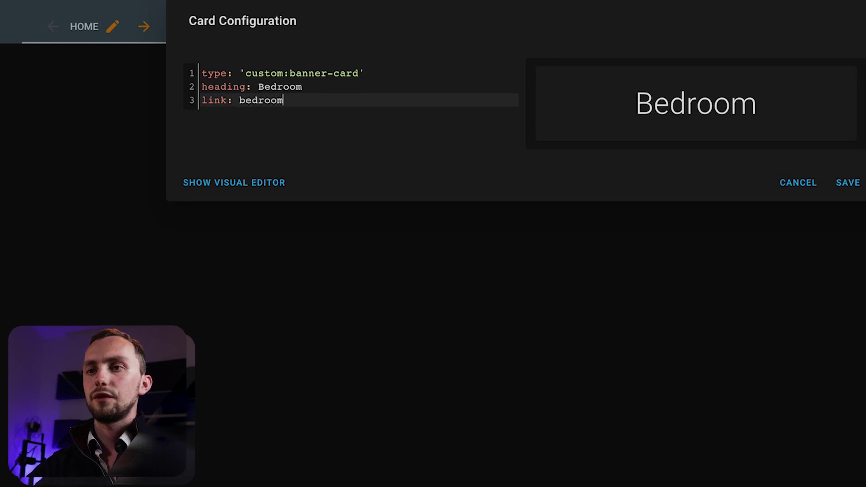
# - Add an entities list to the banner card code with light.bedroom as its first entity, named Light
pyautogui.press('Return')
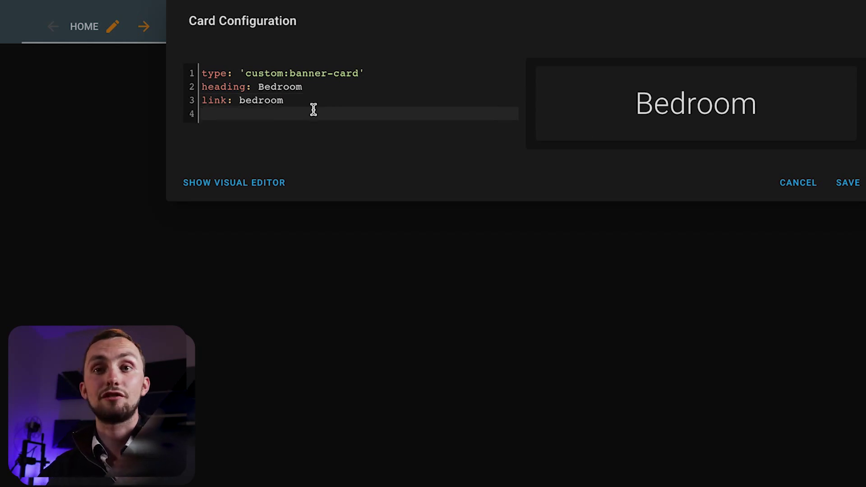
pyautogui.write('e')
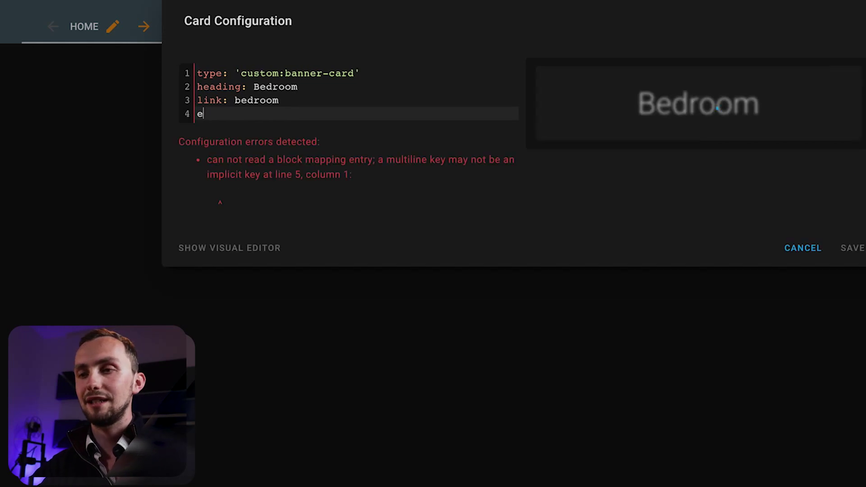
pyautogui.write('ntities:')
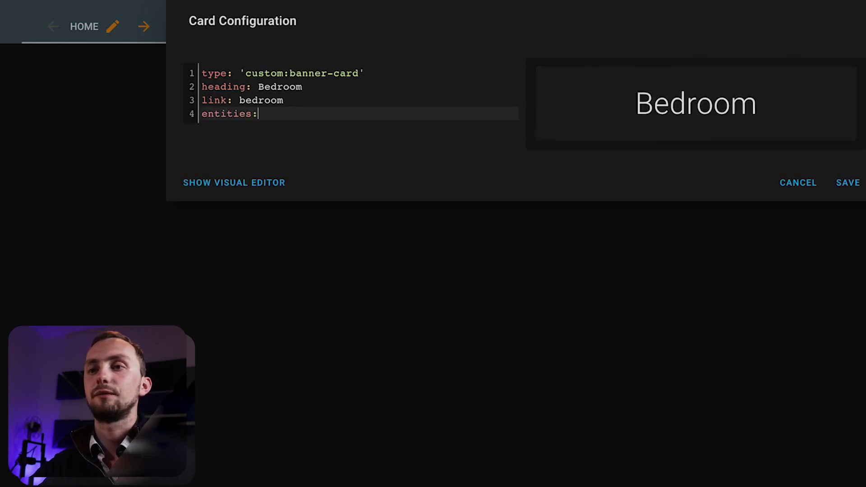
pyautogui.press('Return')
pyautogui.write('- ')
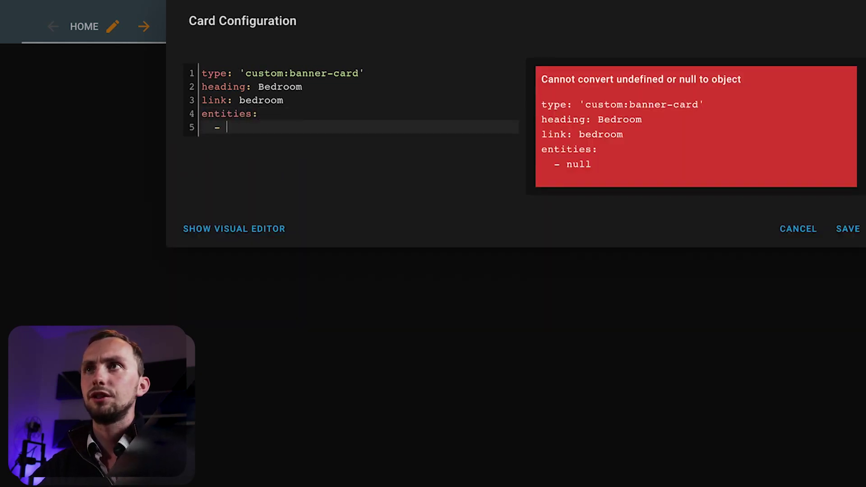
pyautogui.write('entity: ')
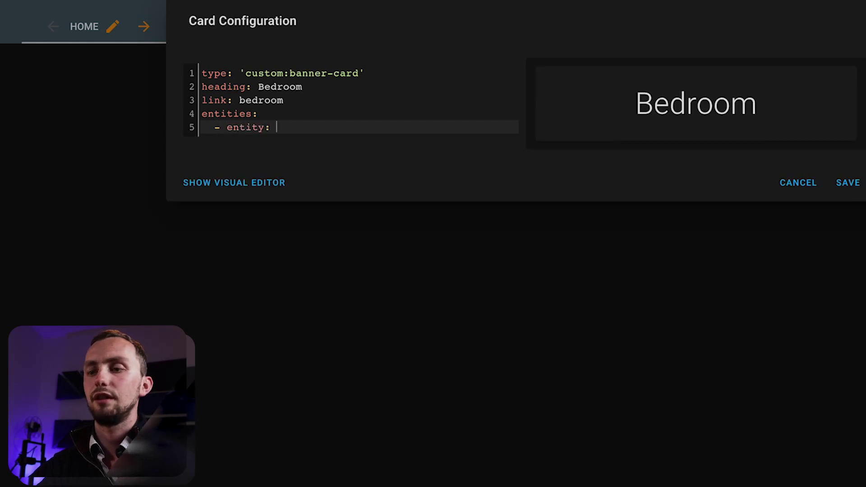
pyautogui.write('light.bedroom')
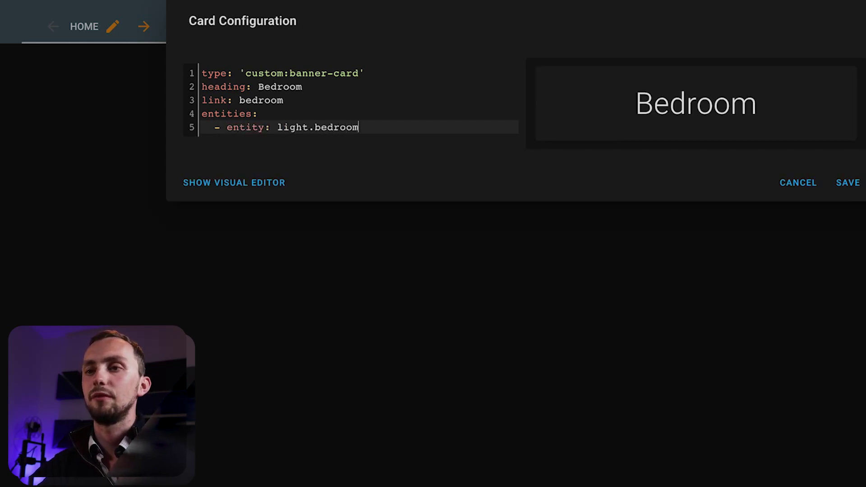
pyautogui.press('Return')
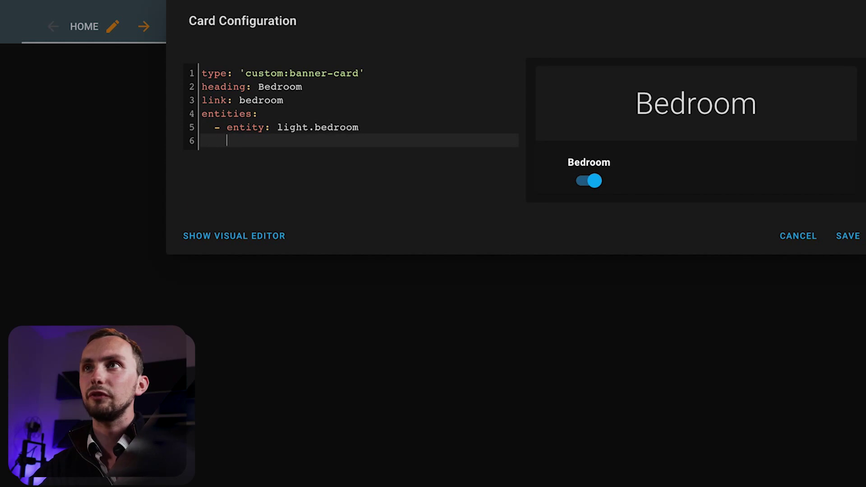
pyautogui.write('name: Light')
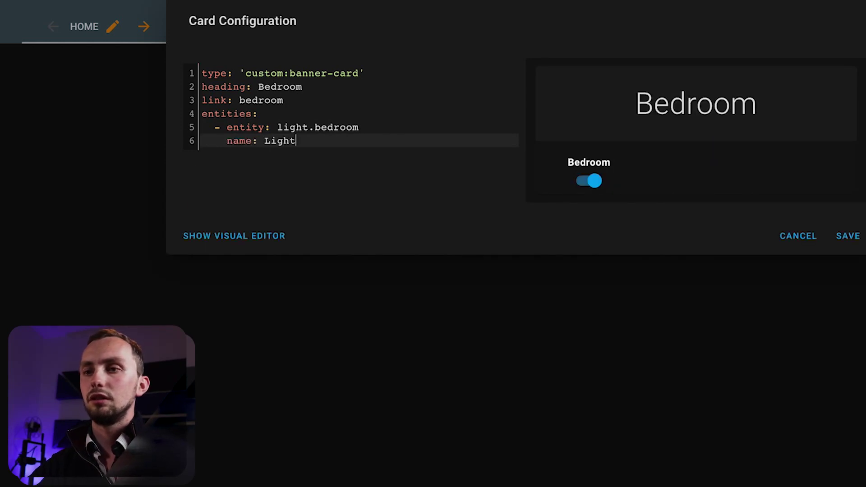
# - Add the entity binary_sensor.florries_desk with the name Desk to the banner card's entities list
pyautogui.press('Return')
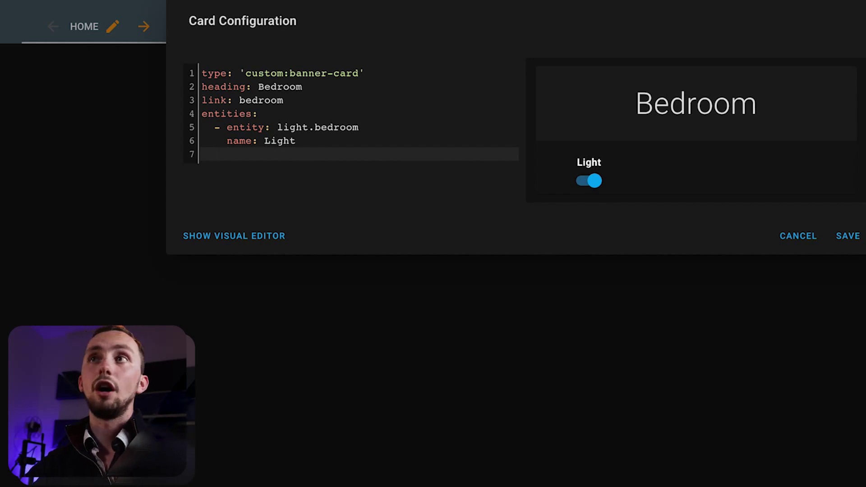
pyautogui.write('- entity: ')
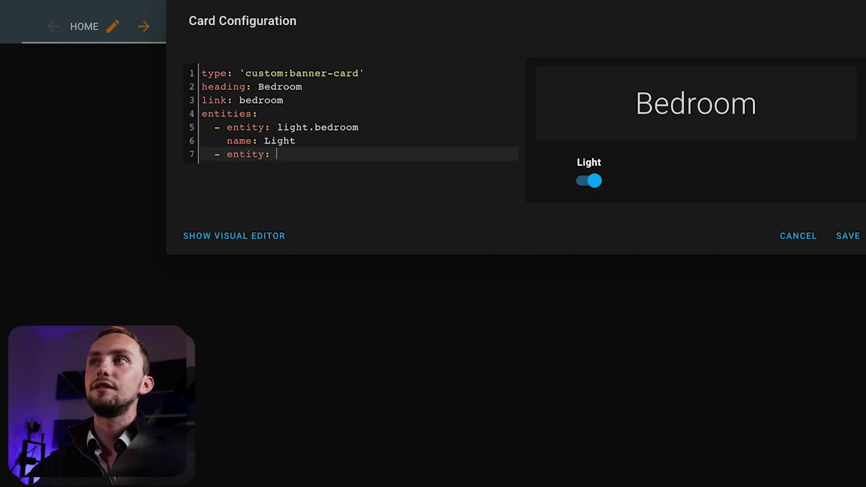
pyautogui.write('binary_sensor.florries_desk')
pyautogui.press('Return')
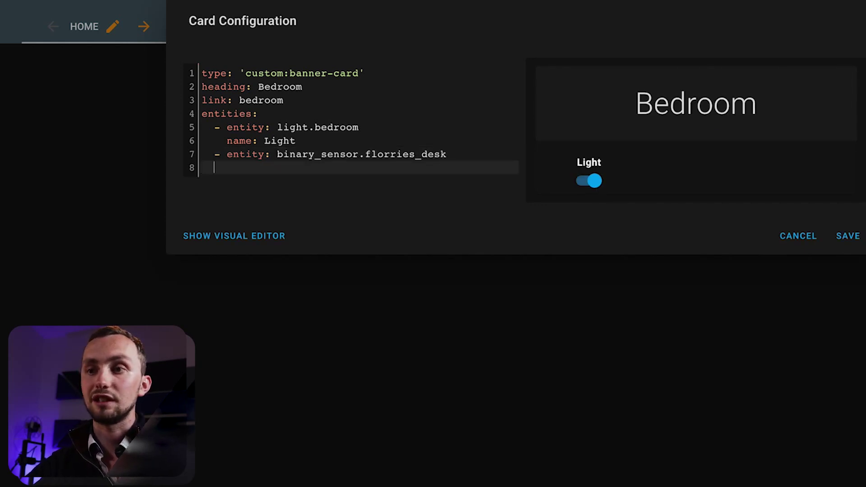
pyautogui.write('name: Desk')
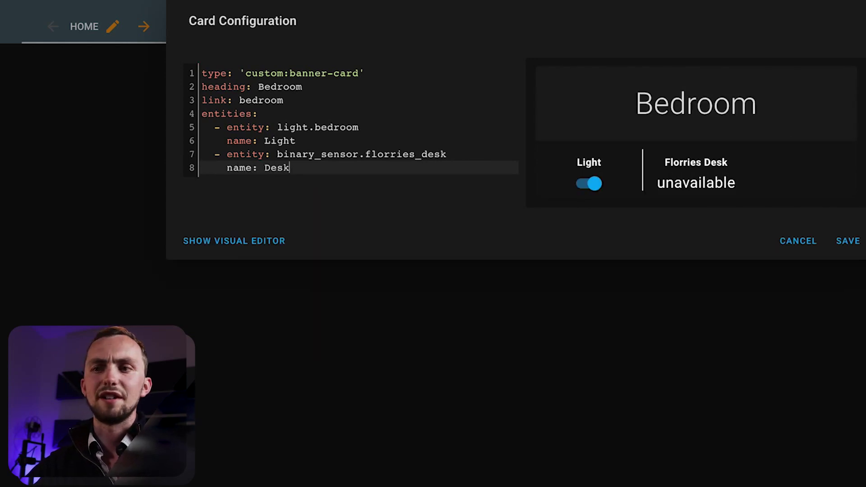
# - Add the entity input_boolean.sleeping to the banner card's entities list, below the Desk entry
pyautogui.press('Return')
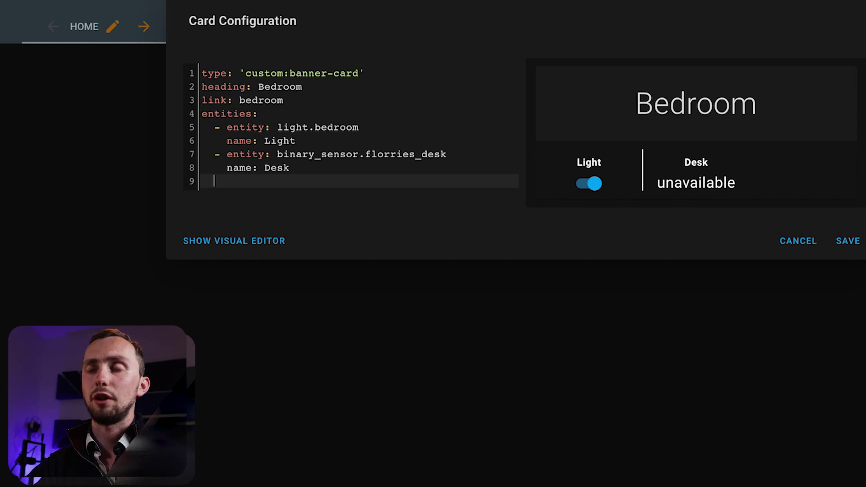
pyautogui.write('-entity')
pyautogui.press('BackSpace')
pyautogui.press('BackSpace')
pyautogui.press('BackSpace')
pyautogui.press('BackSpace')
pyautogui.press('BackSpace')
pyautogui.press('BackSpace')
pyautogui.write('entity:')
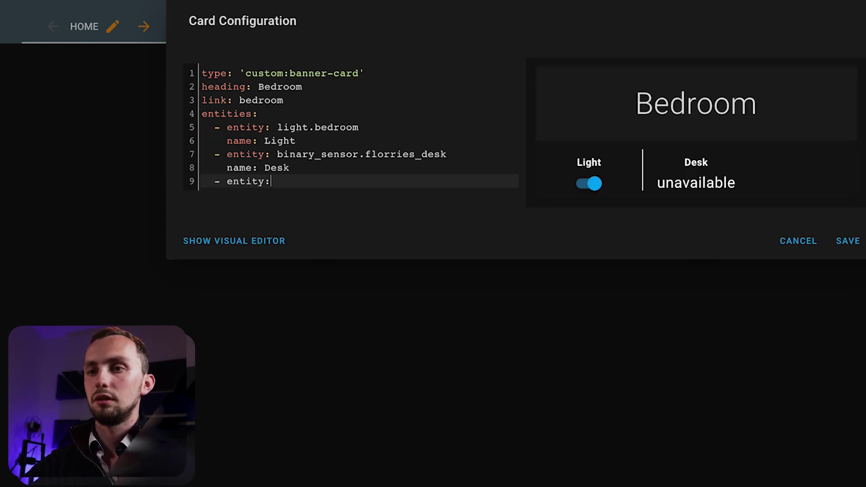
pyautogui.write('input_boolean.sleeping')
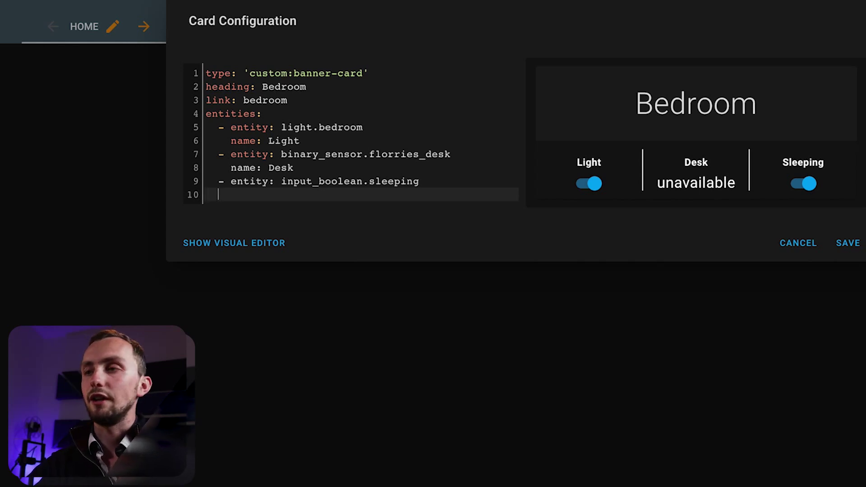
# - Add the entity media_player.bedroom with its name set to null to the banner card's entities list
pyautogui.write('- en')
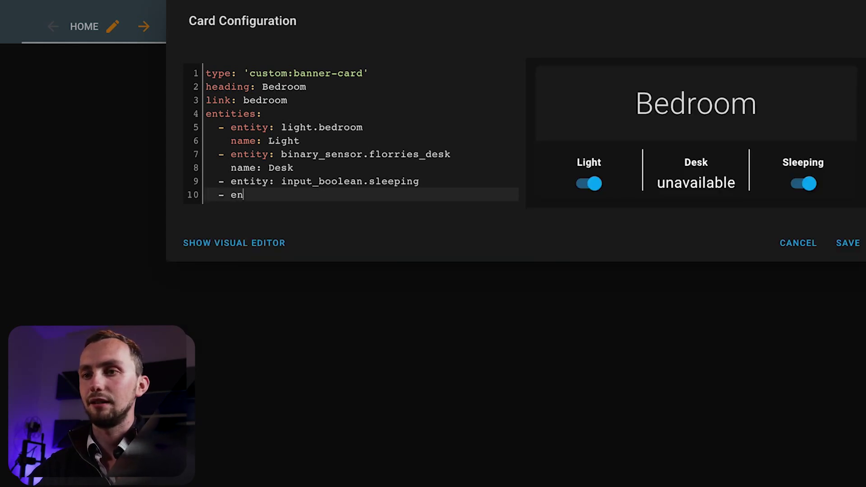
pyautogui.write('tity: media_pla')
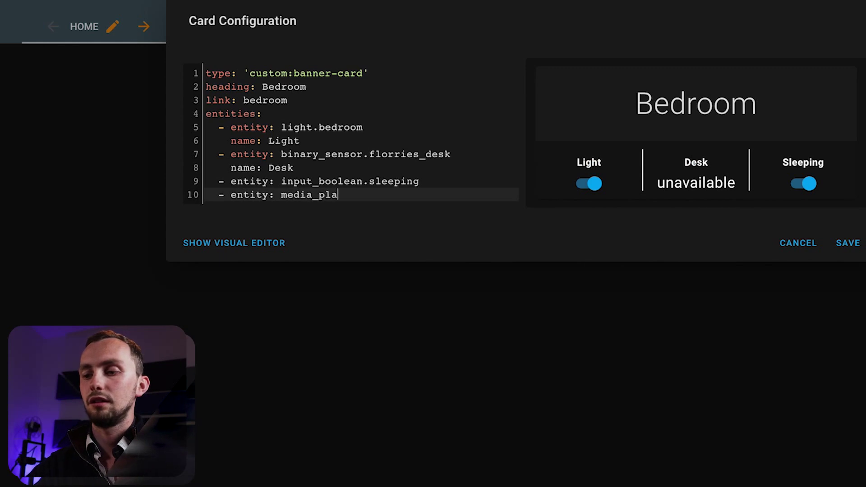
pyautogui.write('yer.bedroom')
pyautogui.press('Return')
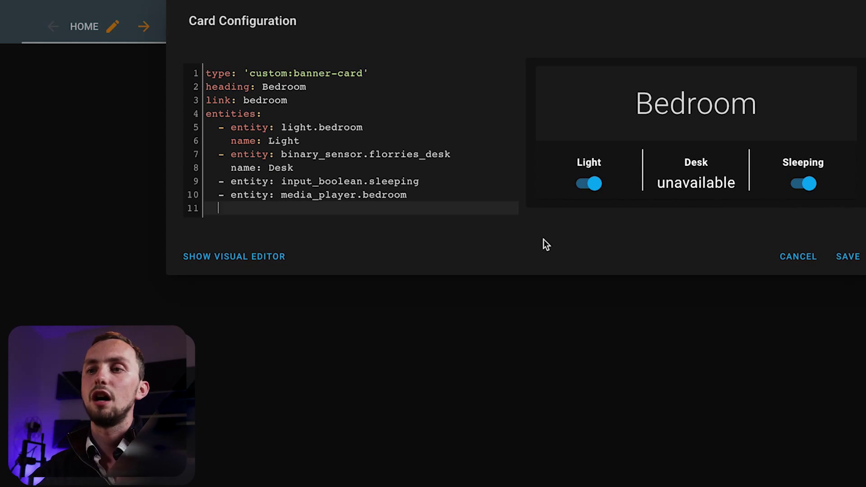
pyautogui.write('name: null')
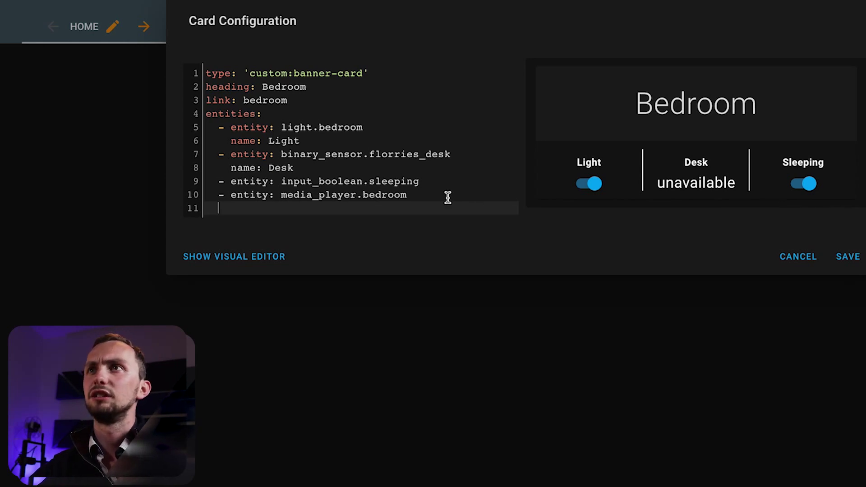
# - Add the entity climate.bedroom to the banner card's entities list, below the media player entry
pyautogui.press('Return')
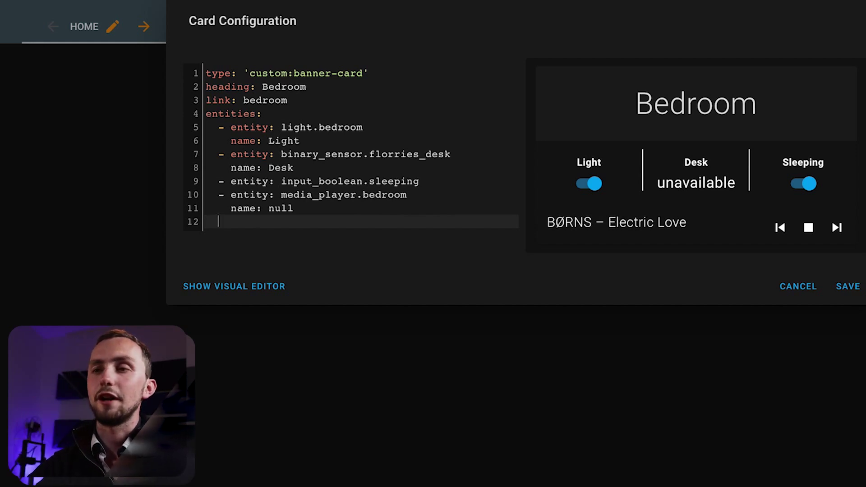
pyautogui.write('-')
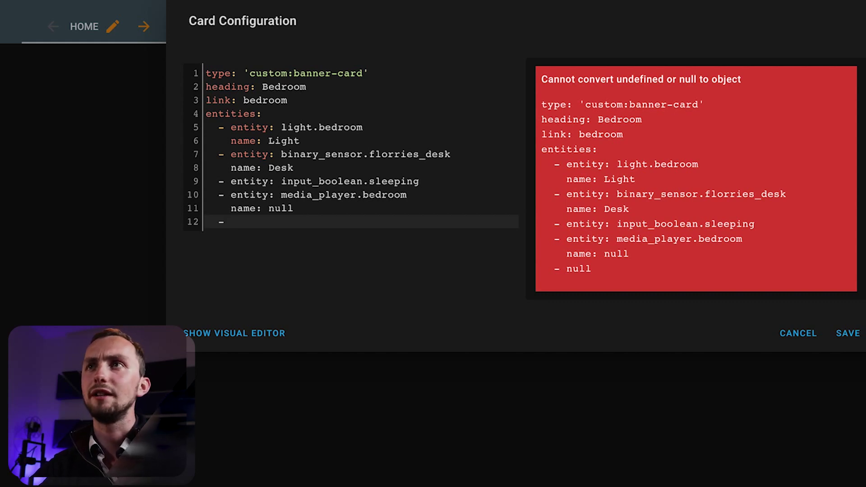
pyautogui.write(' enrity:')
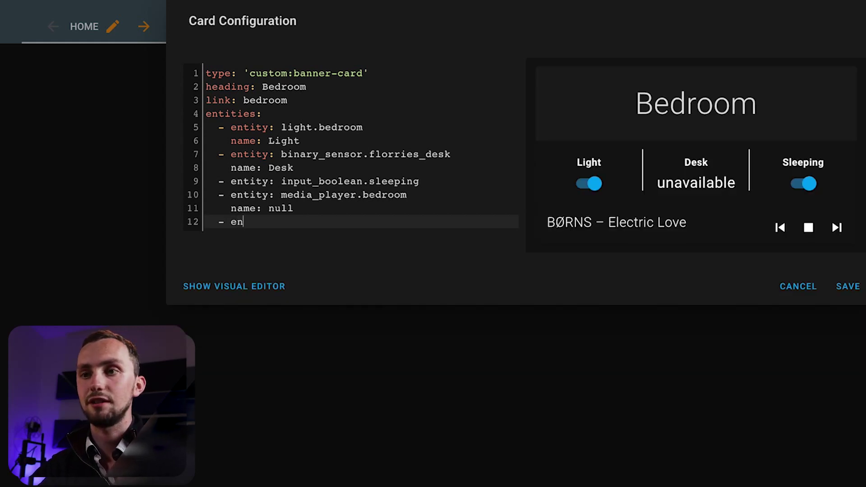
pyautogui.press('Left')
pyautogui.press('Left')
pyautogui.press('Left')
pyautogui.press('Left')
pyautogui.press('Left')
pyautogui.press('BackSpace')
pyautogui.write('t')
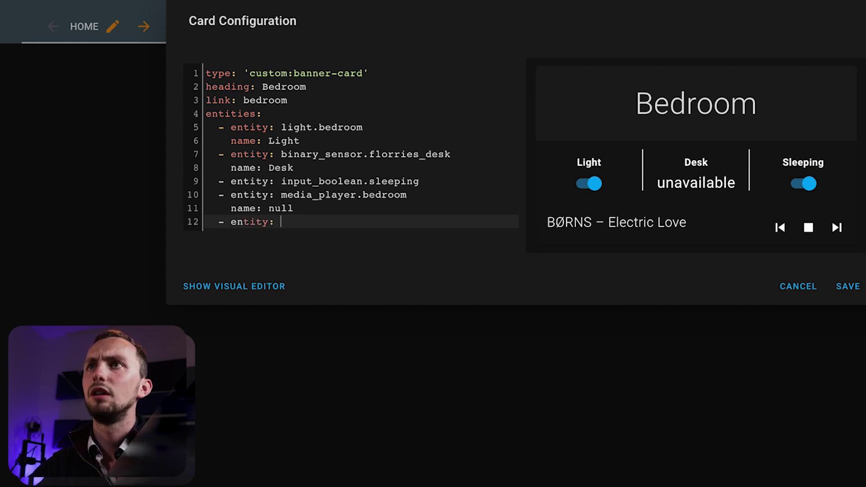
pyautogui.press('End')
pyautogui.write('climate')
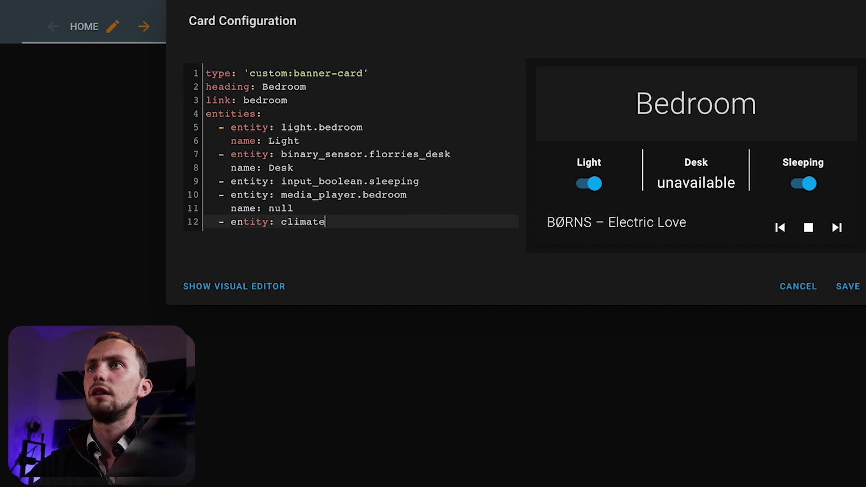
pyautogui.write('_bedroom')
pyautogui.press('Return')
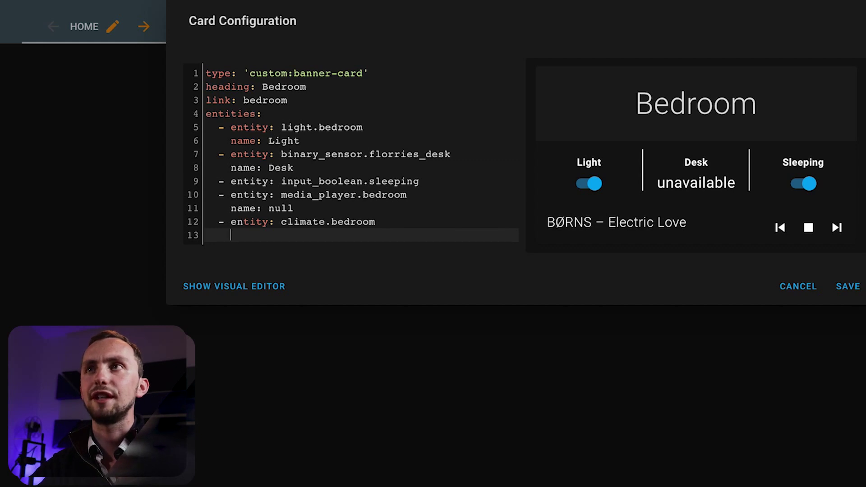
# - Set attributes: current_temperature and the name Temp for the climate.bedroom entity
pyautogui.write('attribu')
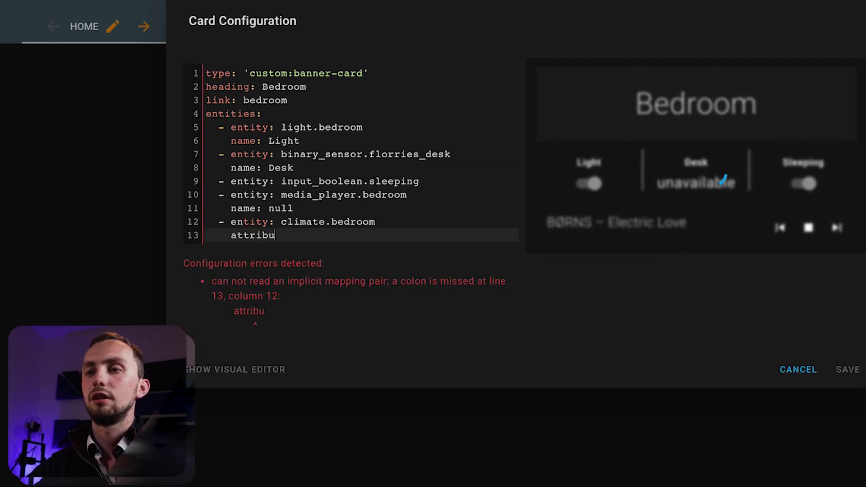
pyautogui.write('tes: c')
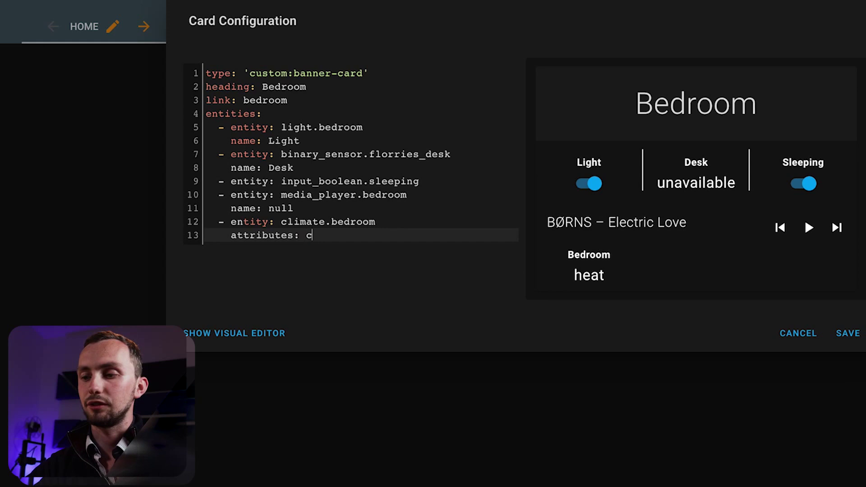
pyautogui.write('urrent_temperature')
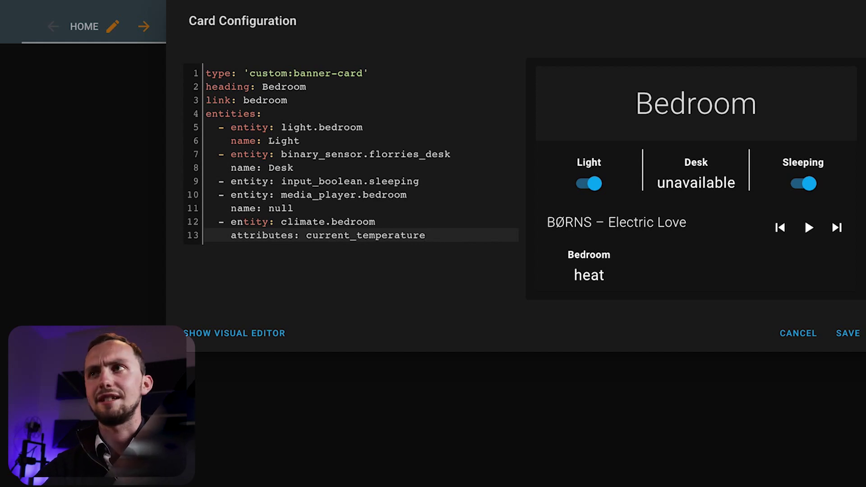
pyautogui.press('Return')
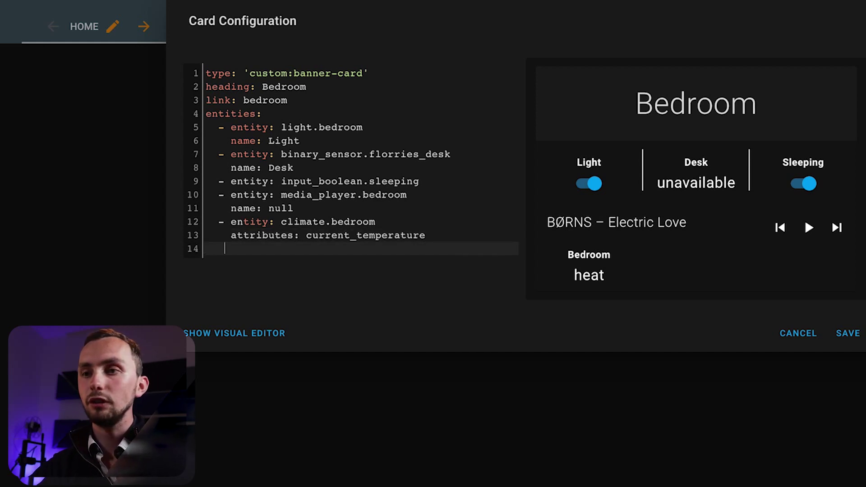
pyautogui.write('temp:')
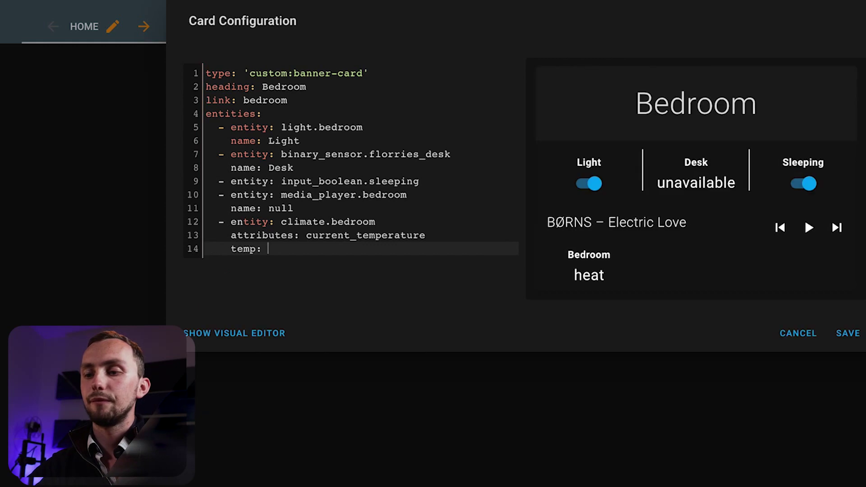
pyautogui.press('BackSpace')
pyautogui.press('BackSpace')
pyautogui.press('BackSpace')
pyautogui.press('BackSpace')
pyautogui.press('BackSpace')
pyautogui.press('BackSpace')
pyautogui.write('n')
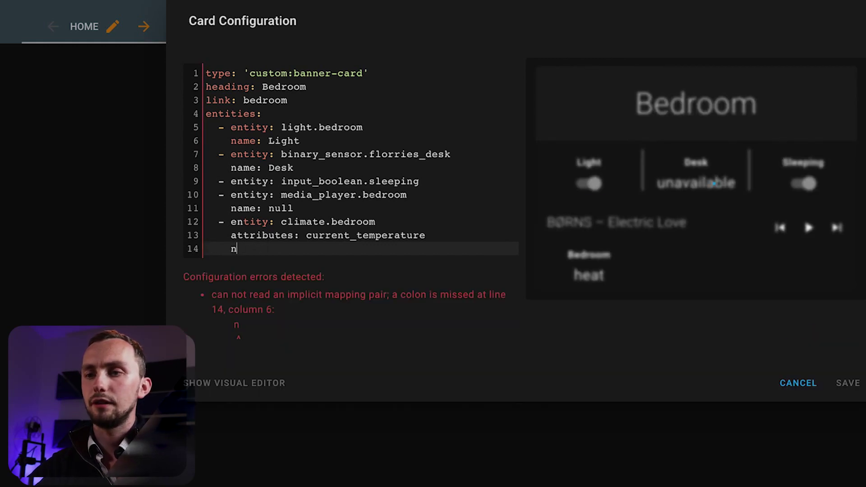
pyautogui.write('ame: Temp')
# - Add a second climate.bedroom entity to the banner card's entities list, below the Temp entry
pyautogui.press('Return')
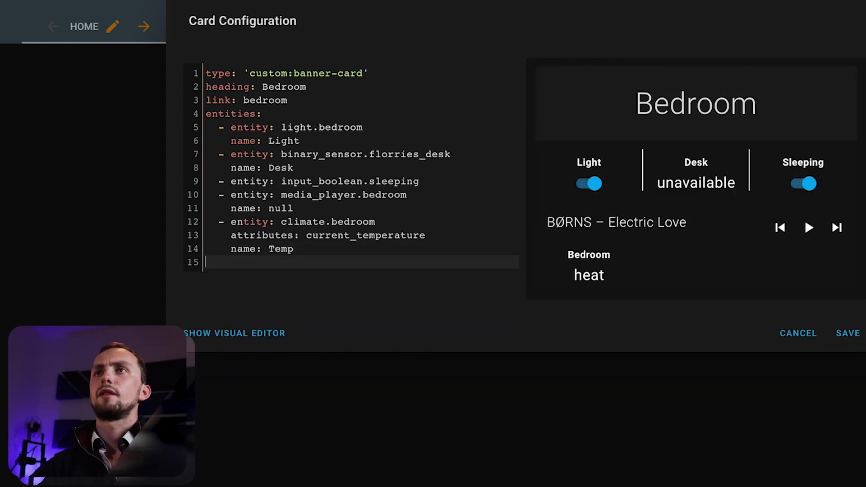
pyautogui.click(266, 236)
pyautogui.click(440, 249)
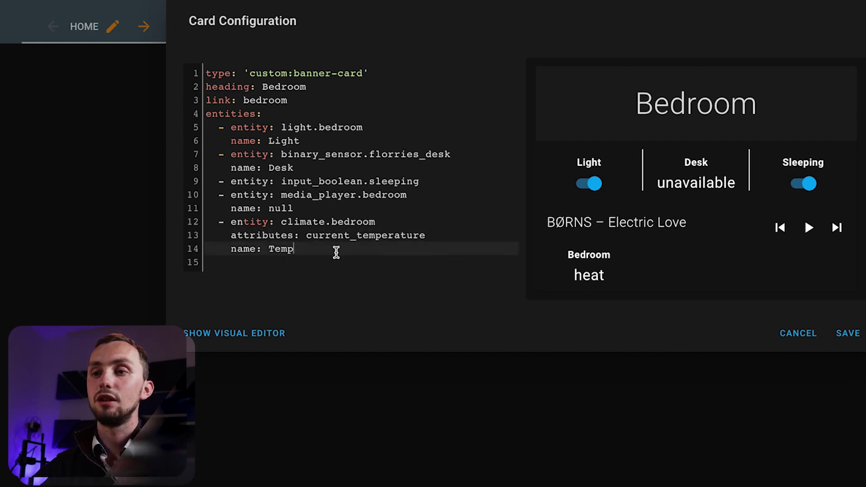
pyautogui.click(329, 262)
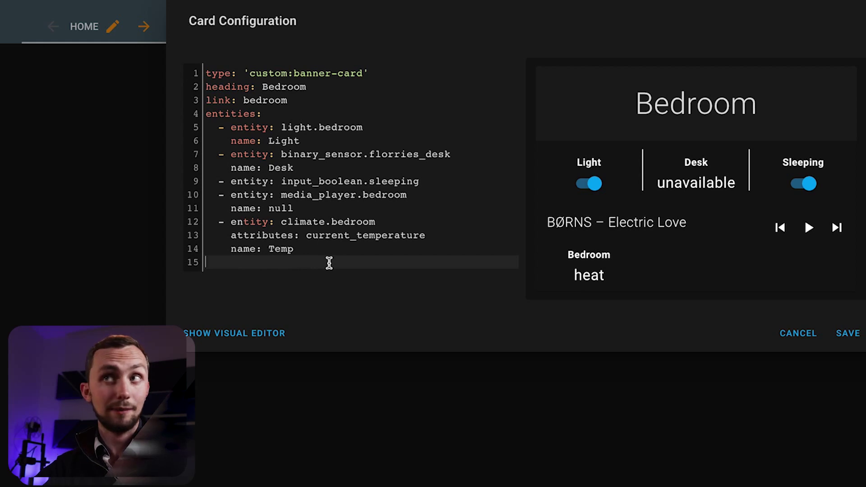
pyautogui.write('-')
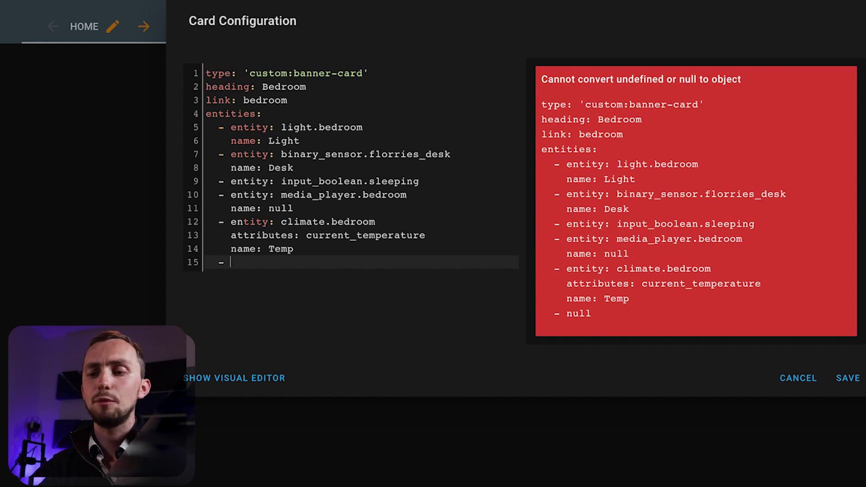
pyautogui.write('emtity: ')
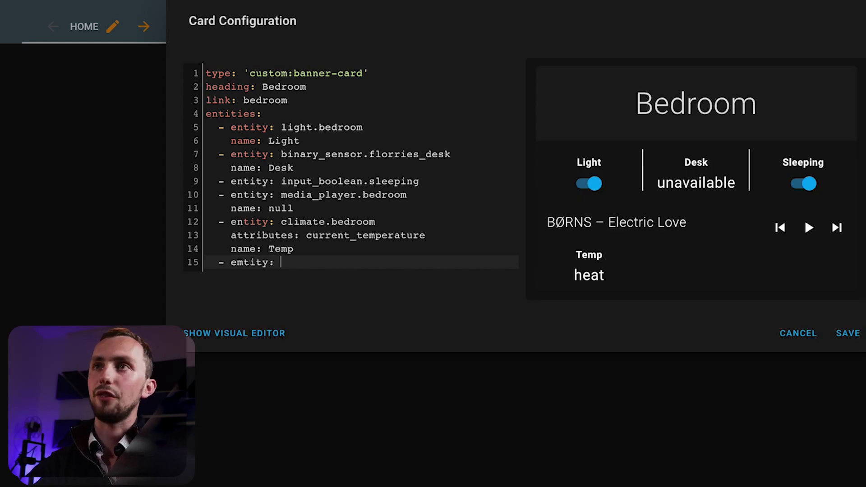
pyautogui.write('climate.bedroom')
# - Give the second climate.bedroom entry the temperature attribute and the name Set, and correct the Temp entry's attributes key to attribute
pyautogui.press('Return')
pyautogui.write('attribbu')
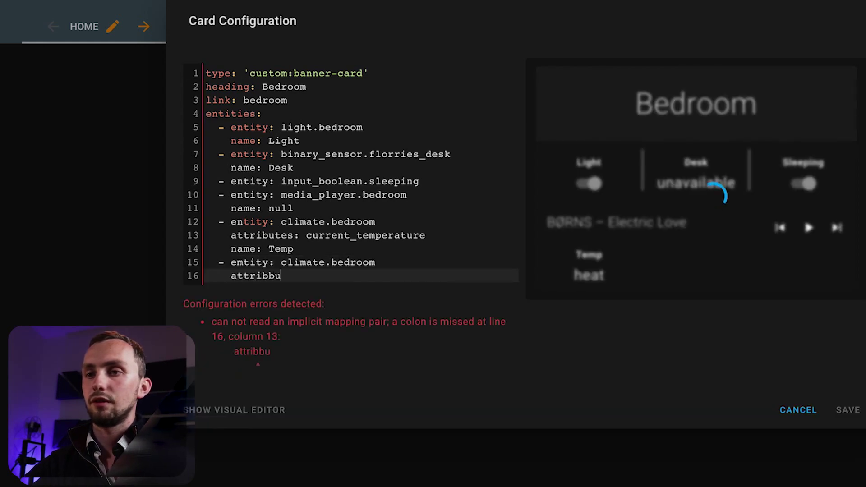
pyautogui.write('tes:')
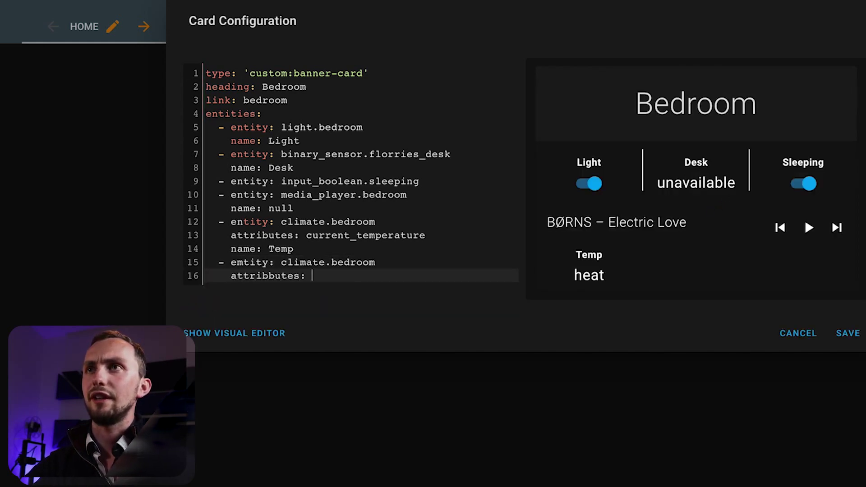
pyautogui.write(' temperature')
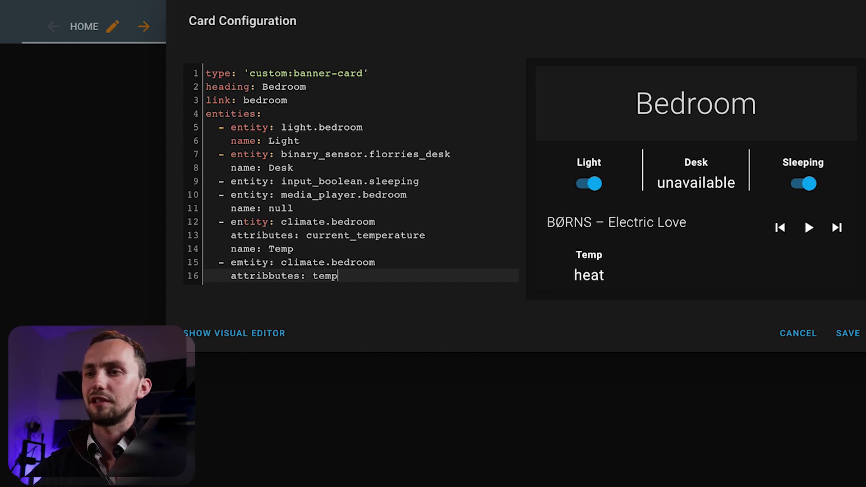
pyautogui.press('Return')
pyautogui.write('name: ')
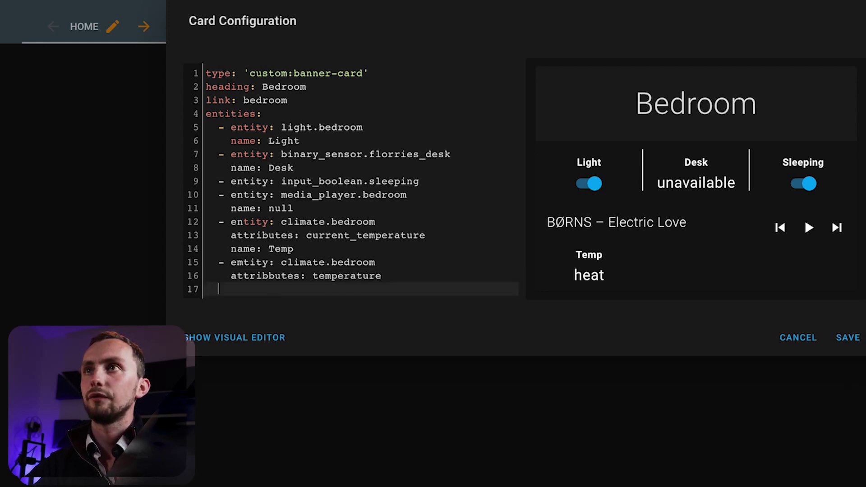
pyautogui.write('Set')
pyautogui.press('Home')
pyautogui.press('BackSpace')
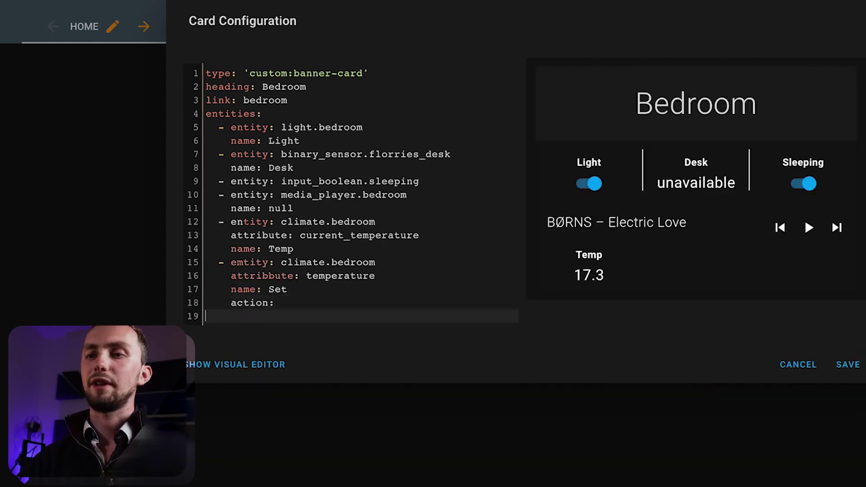
# - Define the Set entry's action with the service script.temperature_toggle
pyautogui.write('a')
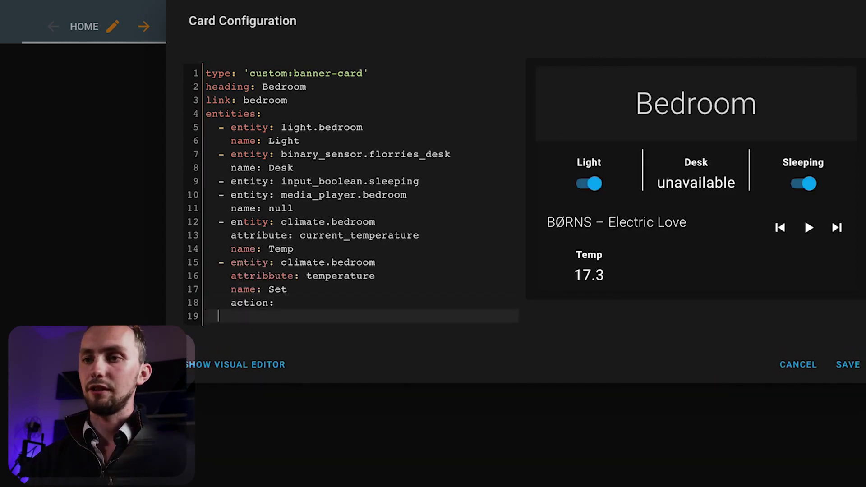
pyautogui.press('BackSpace')
pyautogui.write('s')
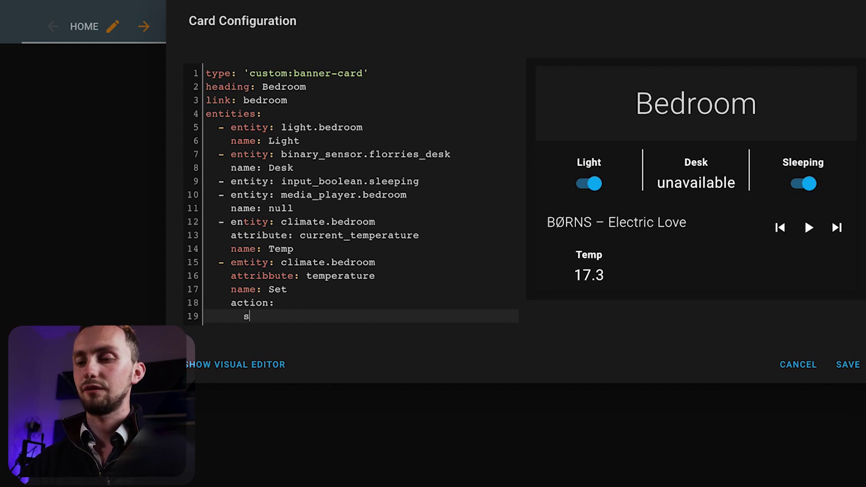
pyautogui.write('ervice: script.temp')
pyautogui.press('BackSpace')
pyautogui.write('m')
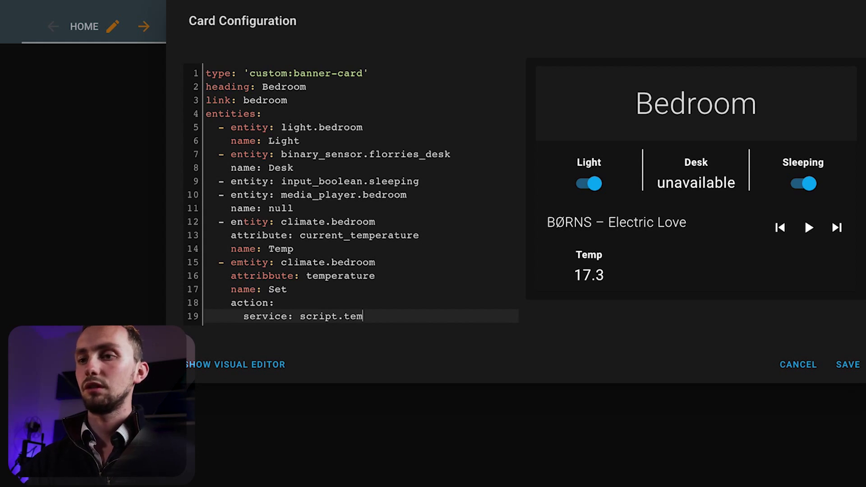
pyautogui.write('perature')
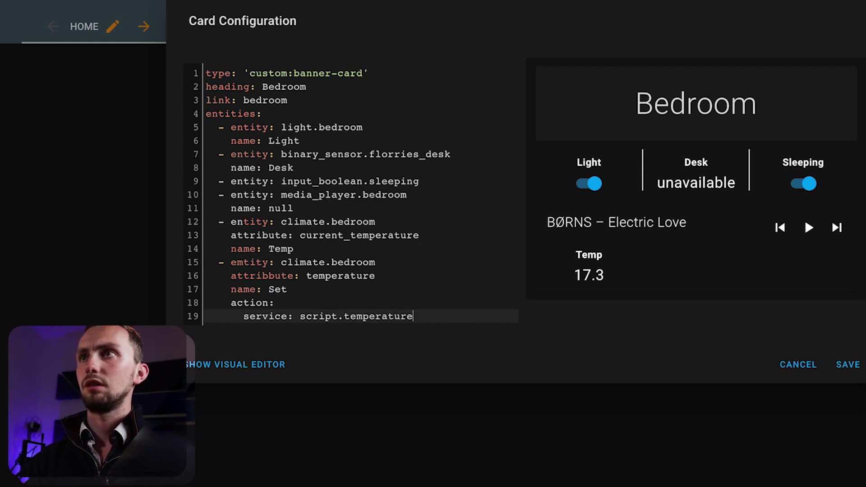
pyautogui.write('_toggle')
pyautogui.press('Return')
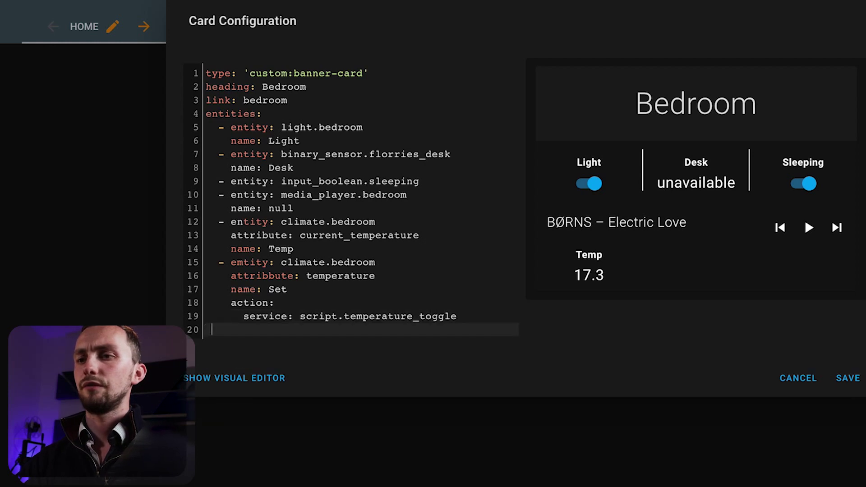
# - Add room: bedroom beneath the service in the Set entry's action, without a data key
pyautogui.write('data:')
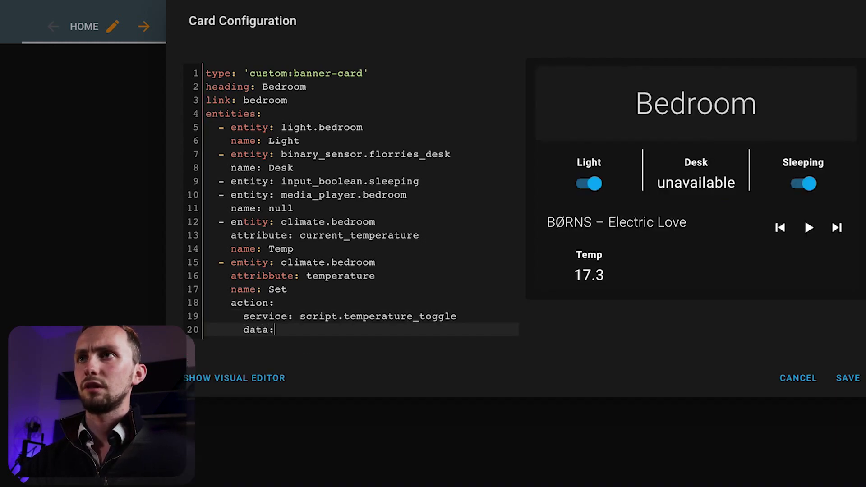
pyautogui.press('BackSpace')
pyautogui.press('BackSpace')
pyautogui.press('BackSpace')
pyautogui.press('BackSpace')
pyautogui.press('BackSpace')
pyautogui.press('BackSpace')
pyautogui.press('BackSpace')
pyautogui.write('room')
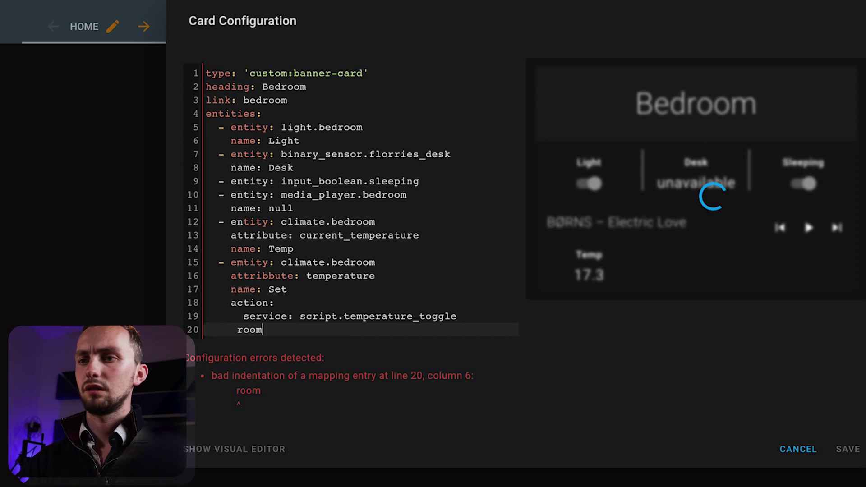
pyautogui.write(': ')
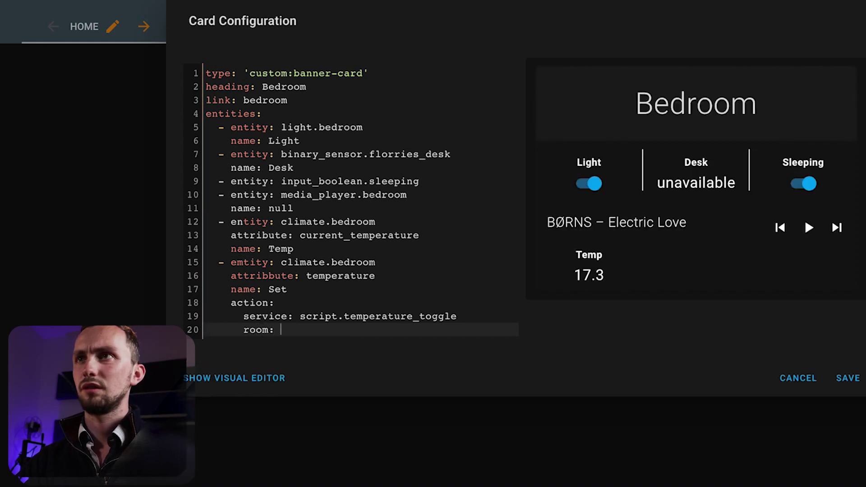
pyautogui.write('bedroom')
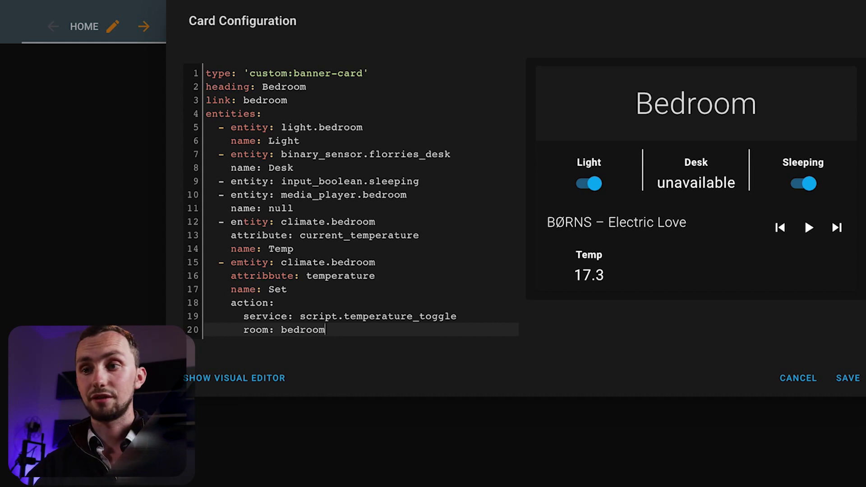
pyautogui.press('Return')
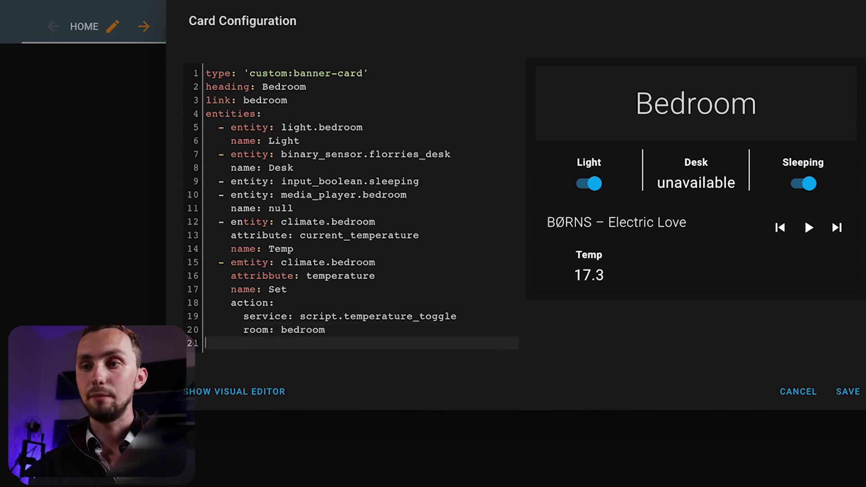
# - Add the entity input_boolean.bed_occupancy with the name Occupancy to the end of the entities list
pyautogui.write('- ')
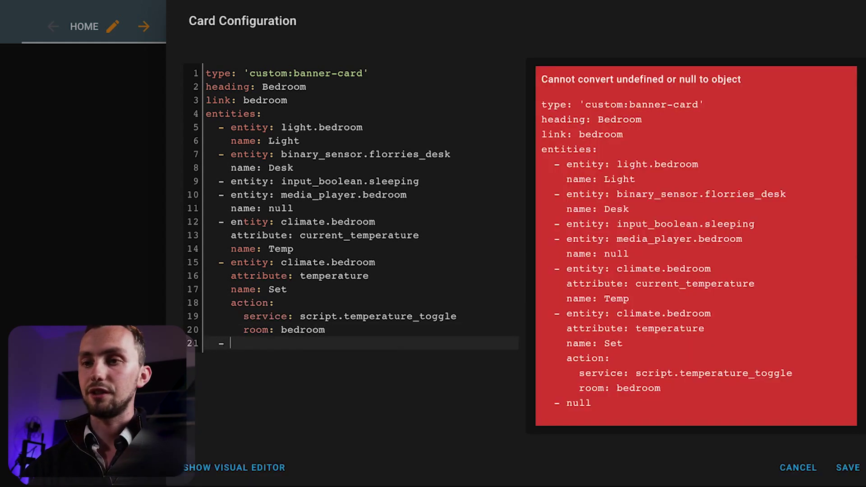
pyautogui.write('entity: input_boolean.be')
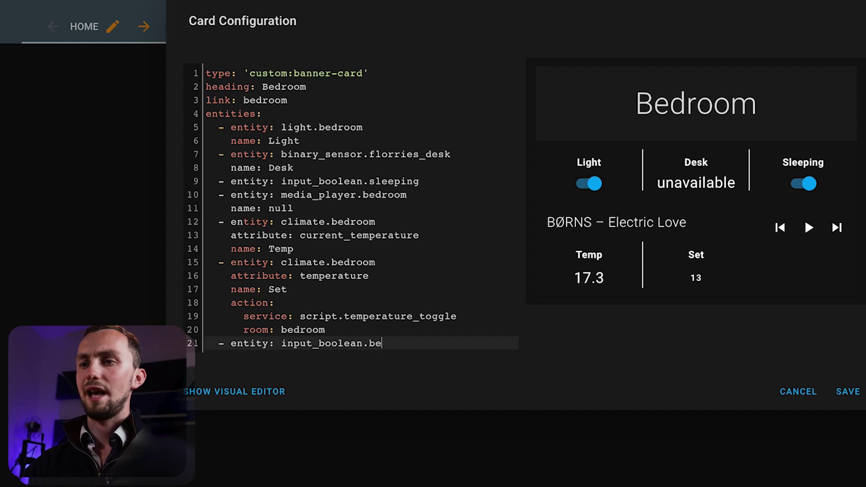
pyautogui.write('d_occupancy')
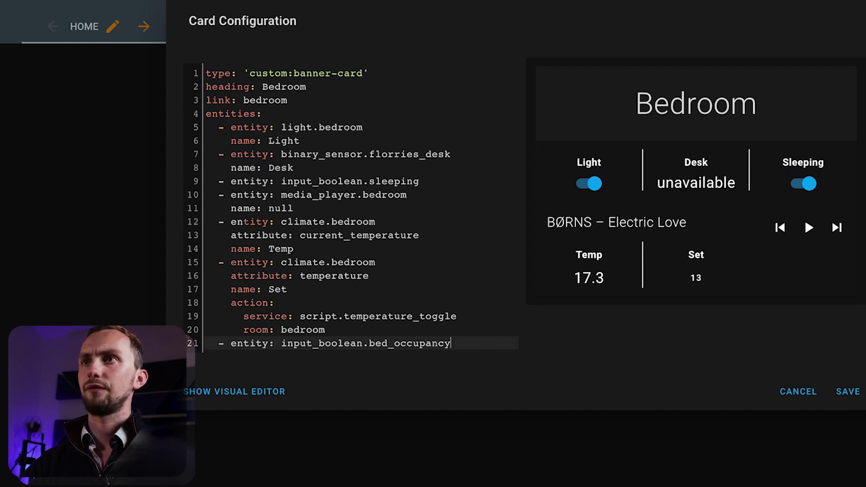
pyautogui.press('Return')
pyautogui.write('anme:')
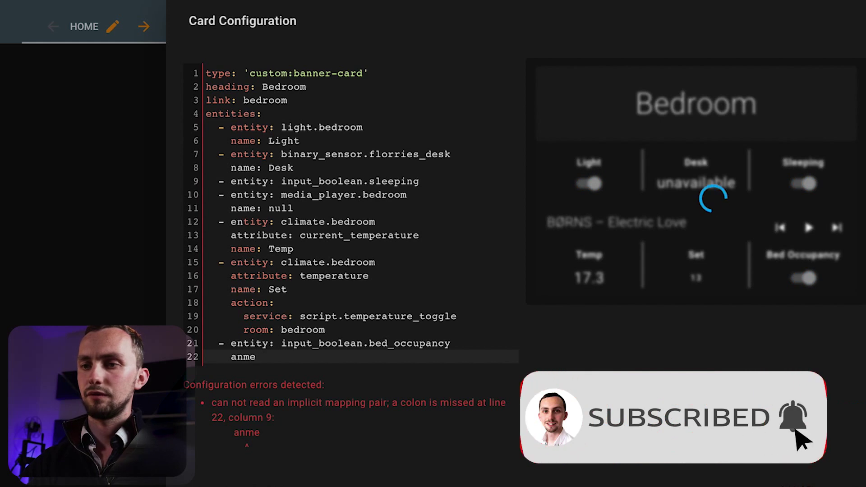
pyautogui.press('BackSpace')
pyautogui.press('BackSpace')
pyautogui.press('BackSpace')
pyautogui.press('BackSpace')
pyautogui.write('name: Oc')
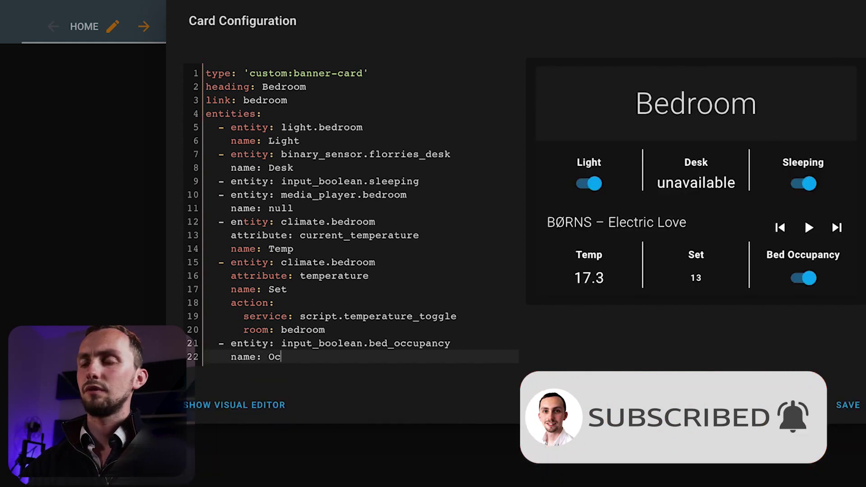
pyautogui.write('cupancy')
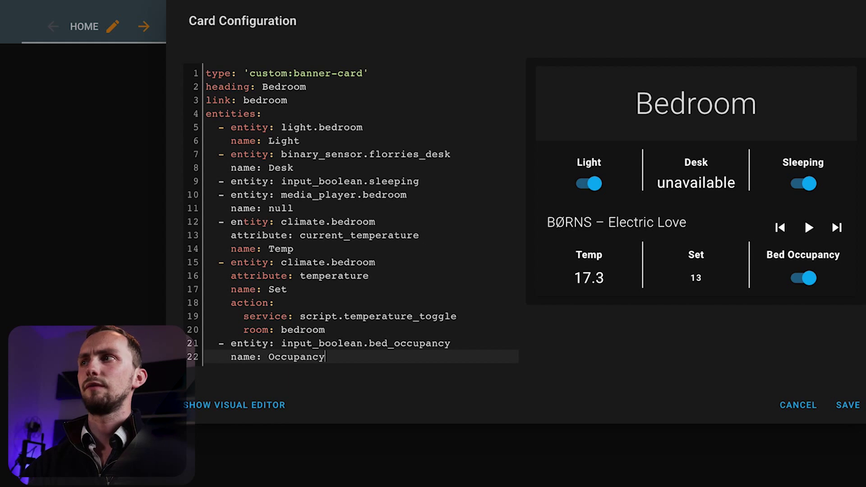
# - Set the Occupancy entry's domain to binary_sensor
pyautogui.press('Return')
pyautogui.write('domain:')
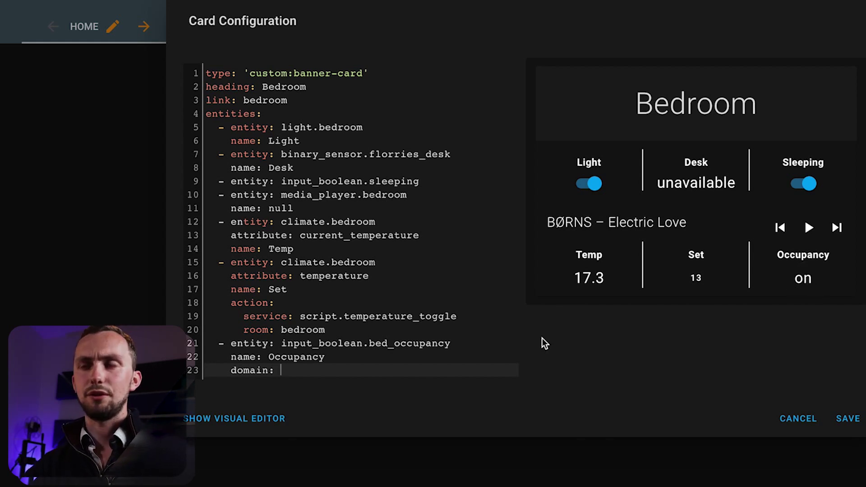
pyautogui.write('o')
pyautogui.write('binary_sensor')
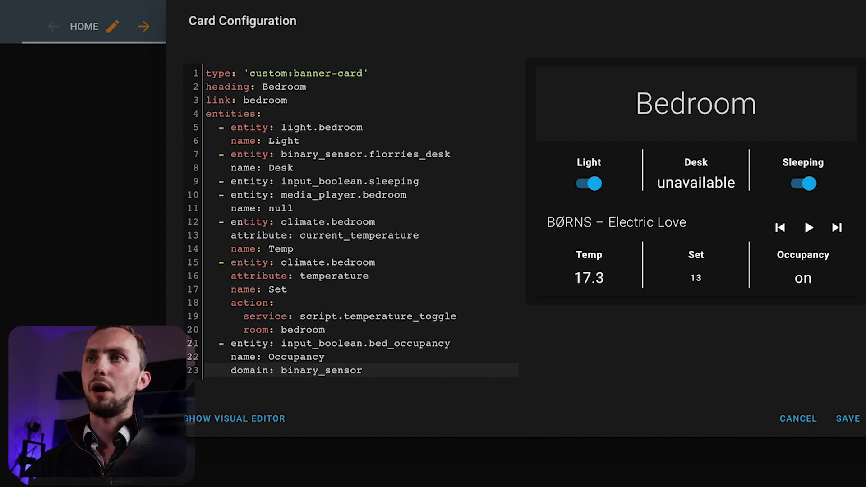
# - Add an action to the Occupancy entry that calls the service input_boolean.toggle
pyautogui.press('Return')
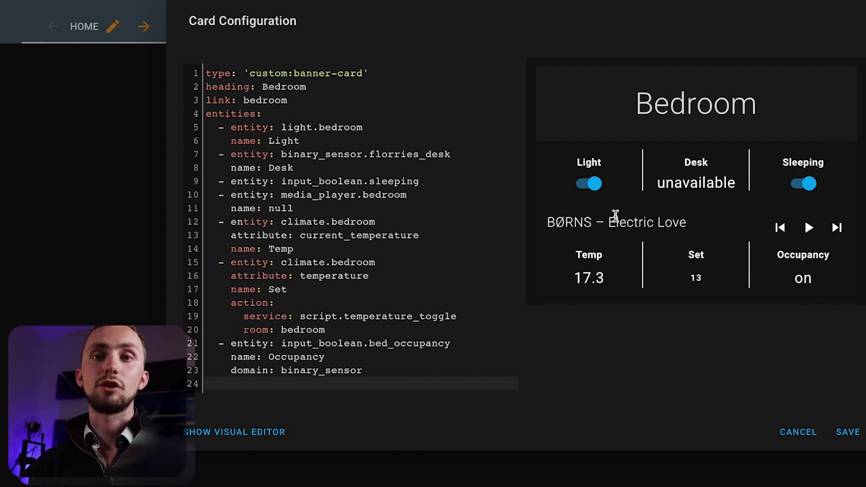
pyautogui.write('action:')
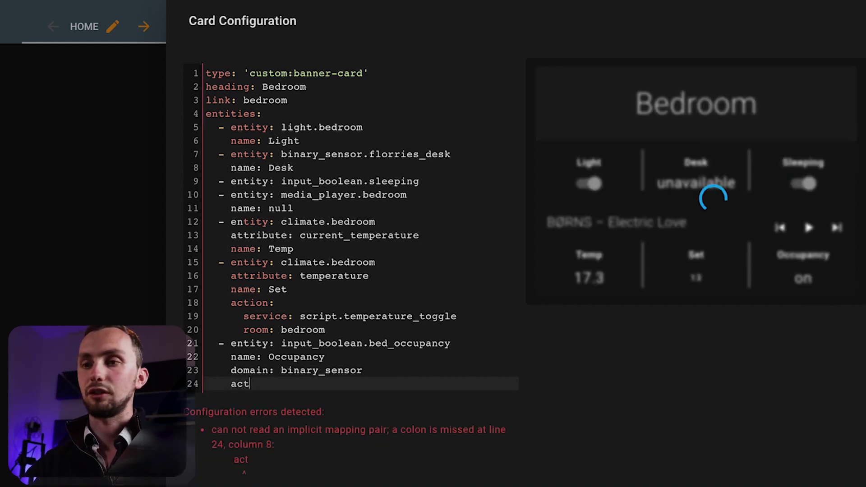
pyautogui.press('Return')
pyautogui.write('service: inpout_b')
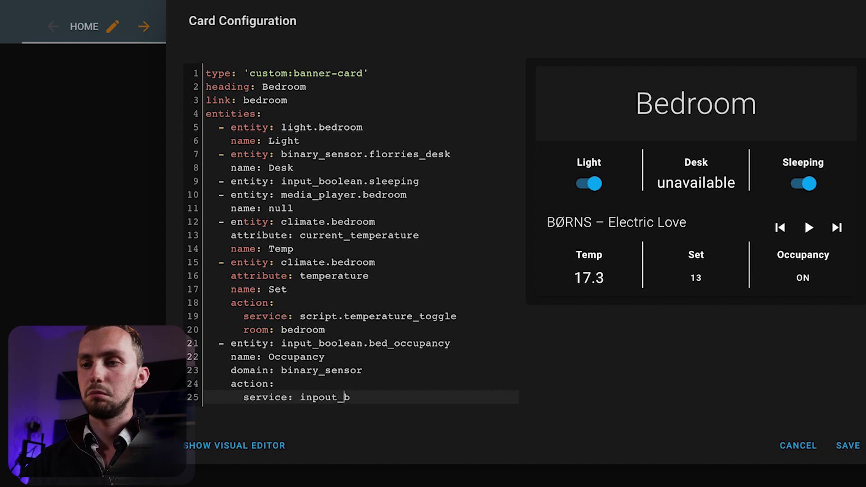
pyautogui.press('Delete')
pyautogui.write('oolean.toggle')
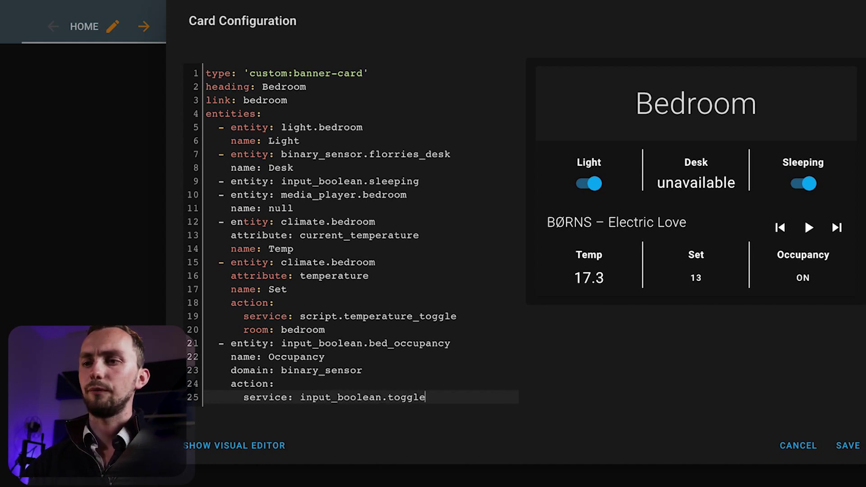
pyautogui.click(417, 351)
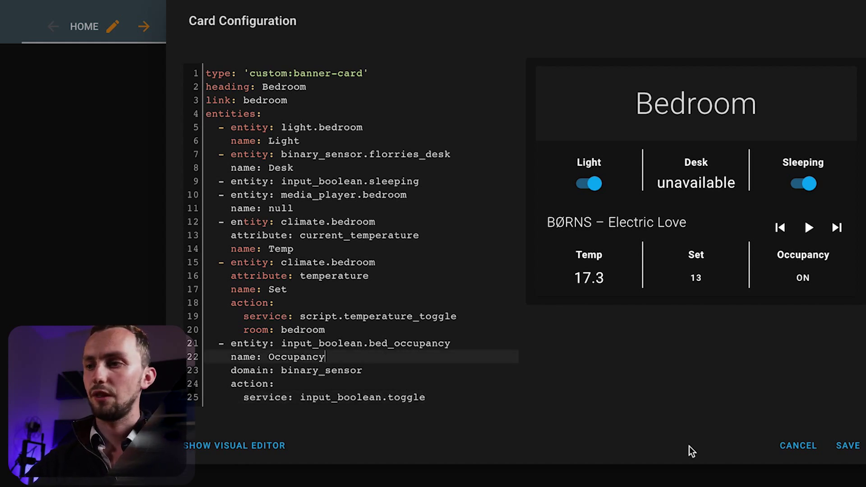
pyautogui.moveTo(354, 384); pyautogui.dragTo(273, 249)
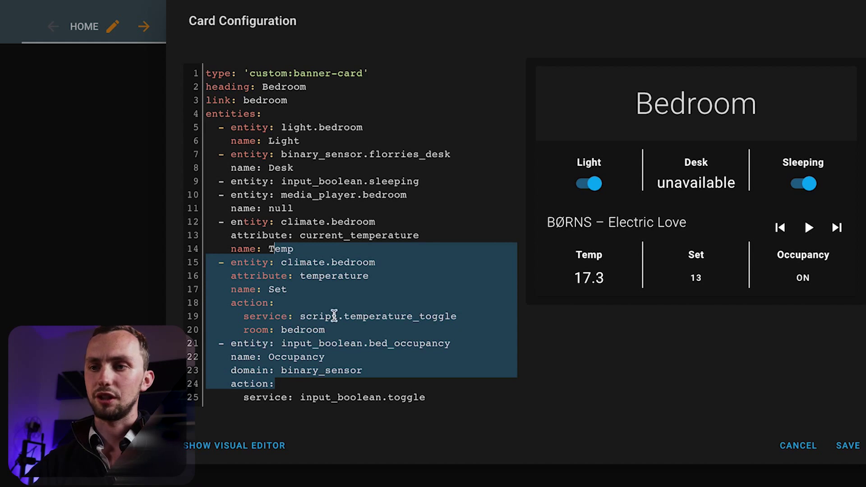
pyautogui.click(336, 316)
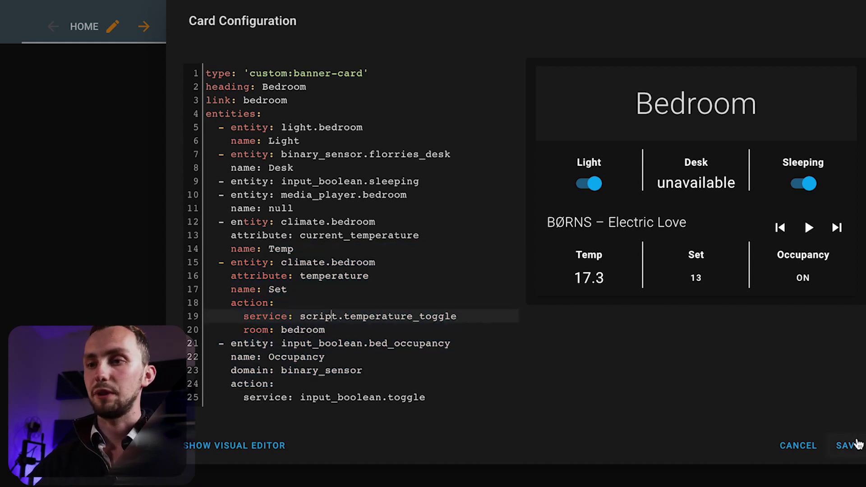
# - Save the Bedroom banner card's configuration
pyautogui.click(856, 445)
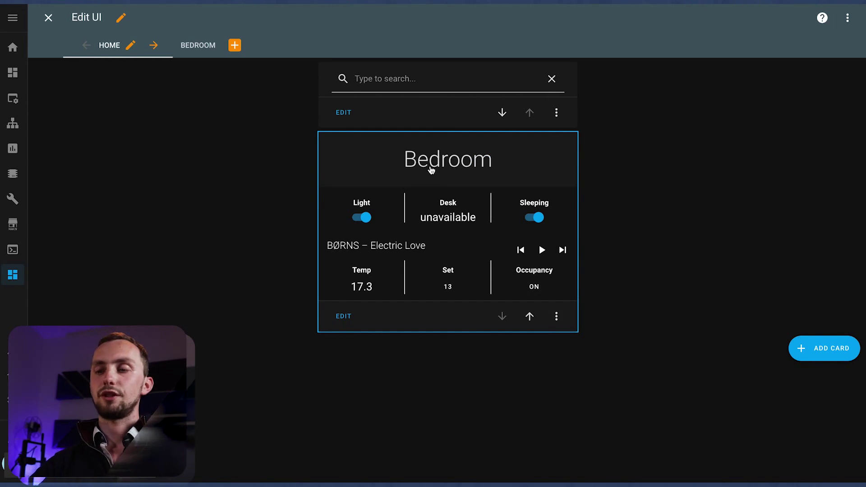
# - Test the Bedroom heading's link, return to the Home view, and toggle Occupancy off and back on
pyautogui.click(458, 168)
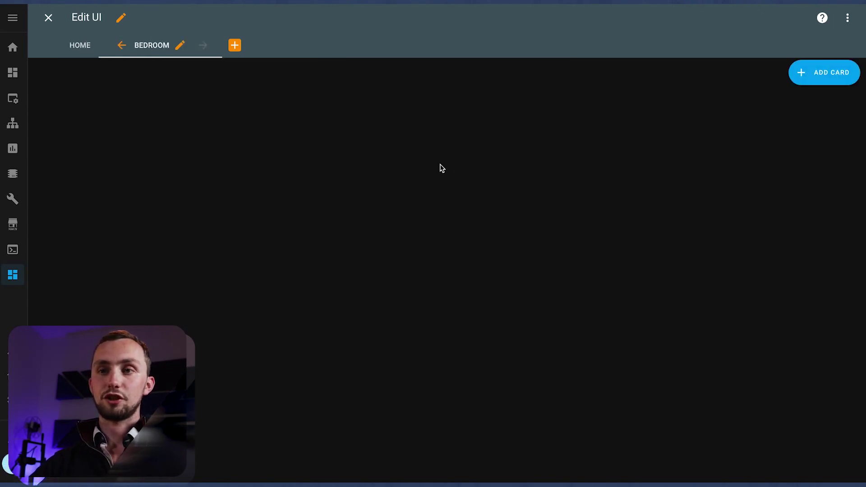
pyautogui.click(72, 47)
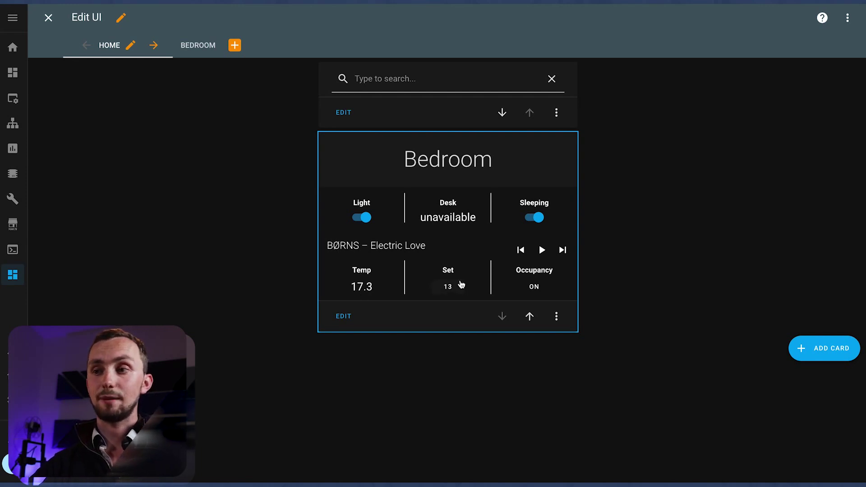
pyautogui.click(541, 287)
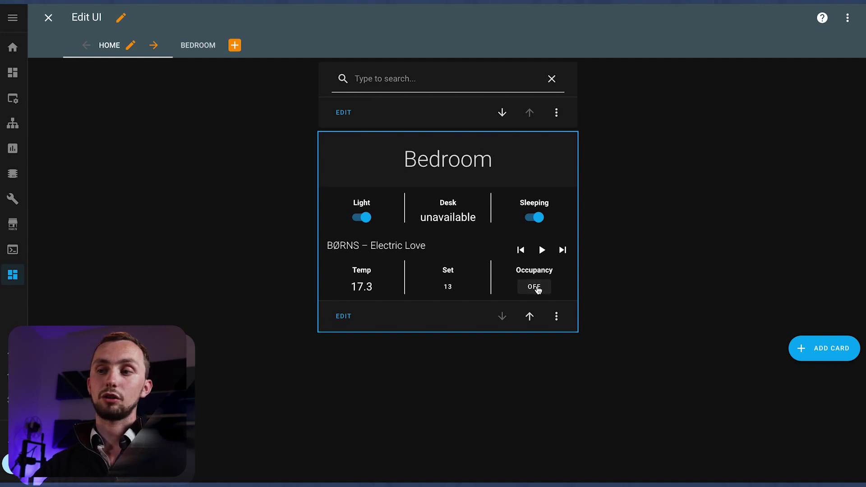
pyautogui.click(537, 289)
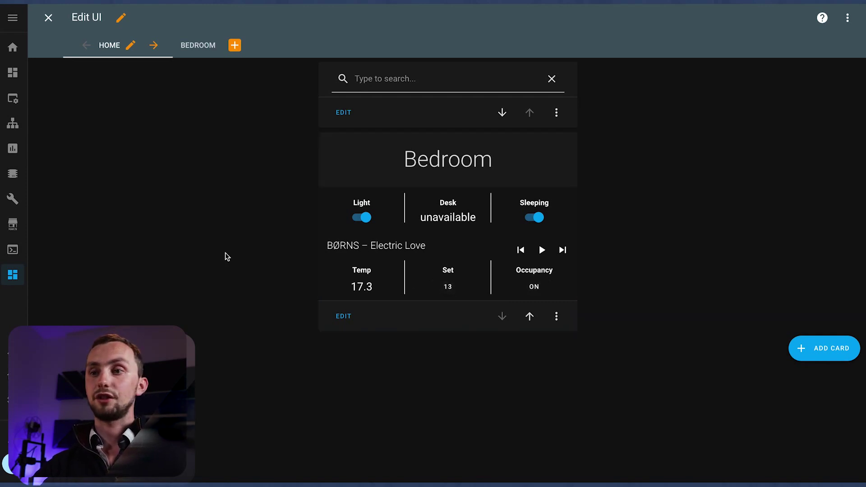
# - Open scripts.yaml in the file editor and go to the temperature_toggle script
pyautogui.click(21, 199)
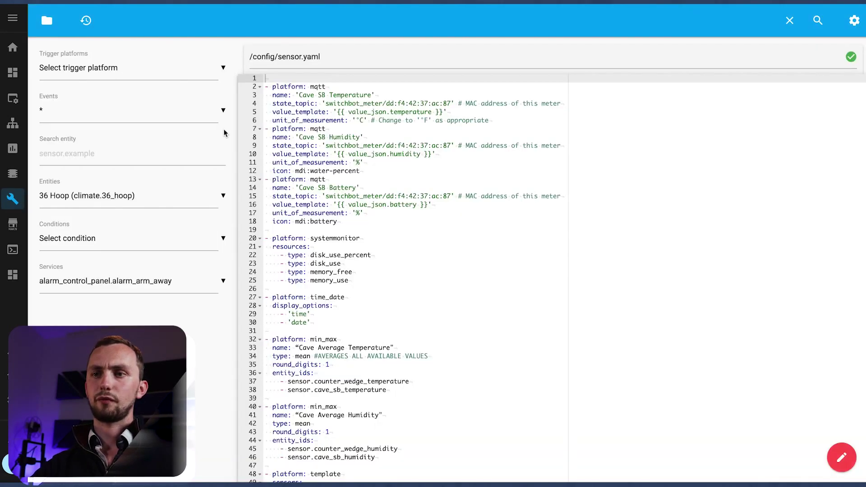
pyautogui.click(45, 19)
pyautogui.scroll(-5, 89, 135)
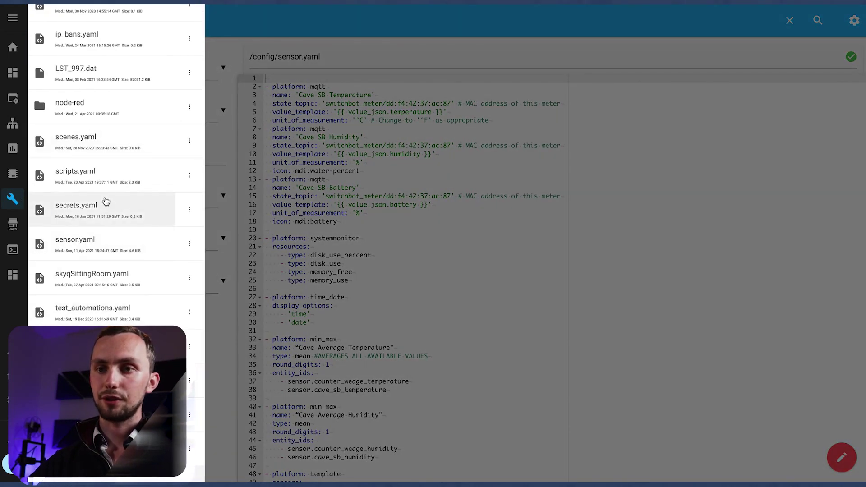
pyautogui.click(110, 178)
pyautogui.scroll(-10, 343, 226)
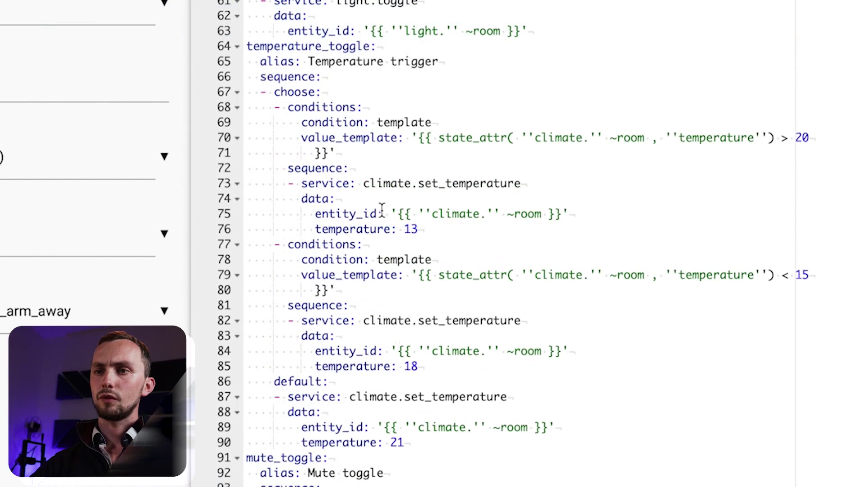
# - Examine the temperature_toggle script's choose block and the room variable in its first value template
pyautogui.click(248, 46)
pyautogui.moveTo(344, 76); pyautogui.dragTo(559, 448)
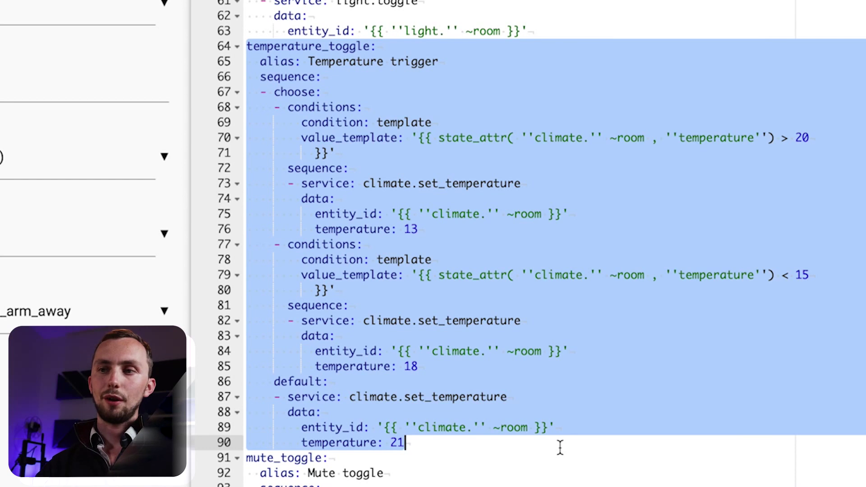
pyautogui.click(379, 89)
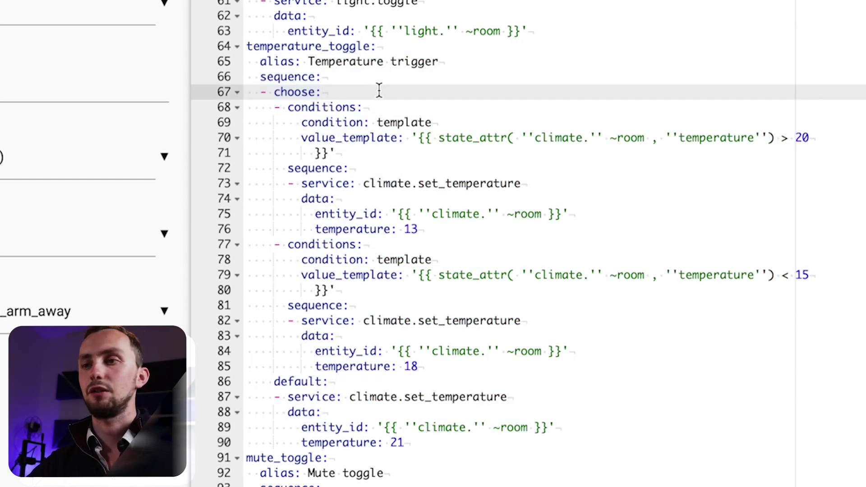
pyautogui.click(411, 157)
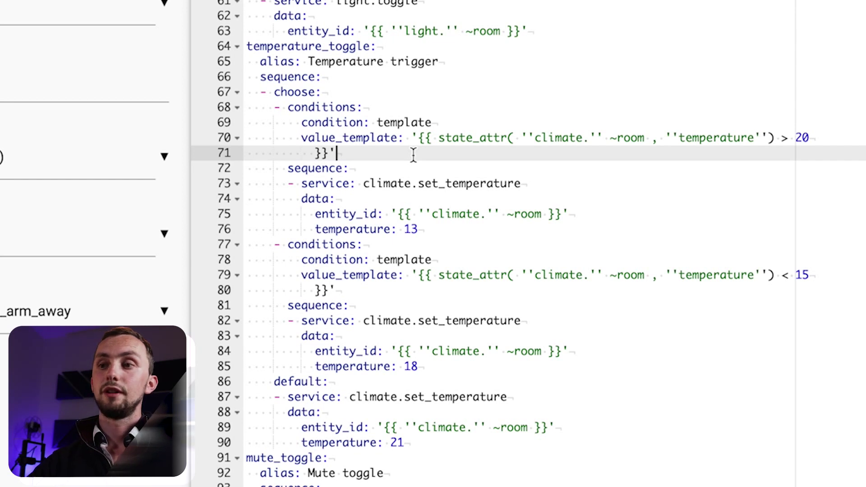
pyautogui.click(789, 137)
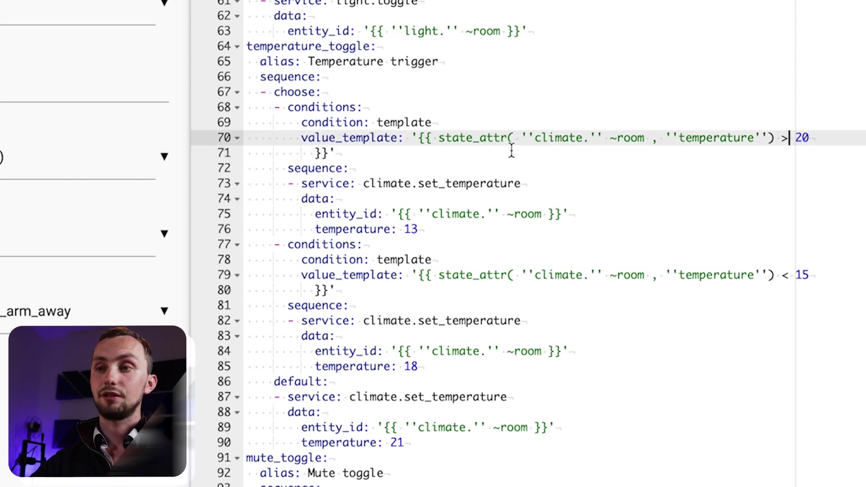
pyautogui.doubleClick(622, 139)
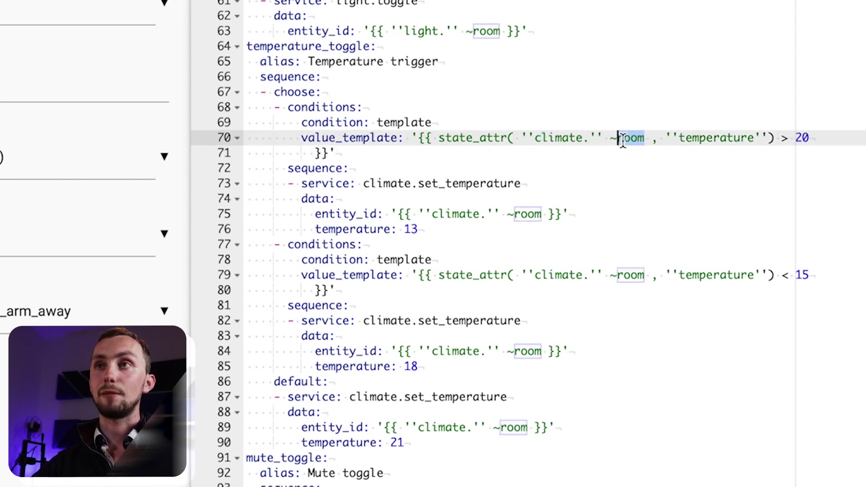
pyautogui.click(623, 139)
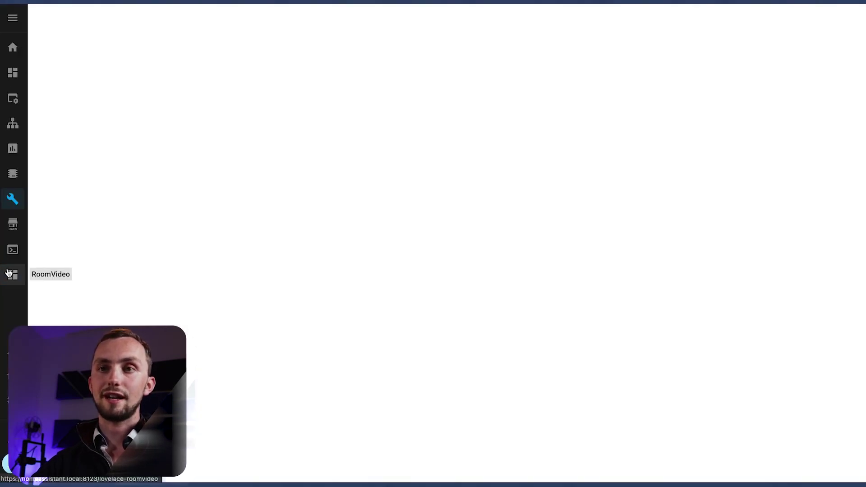
# - Reopen the RoomVideo dashboard in edit mode and check the room value of the Set action in the Bedroom card's configuration
pyautogui.click(12, 273)
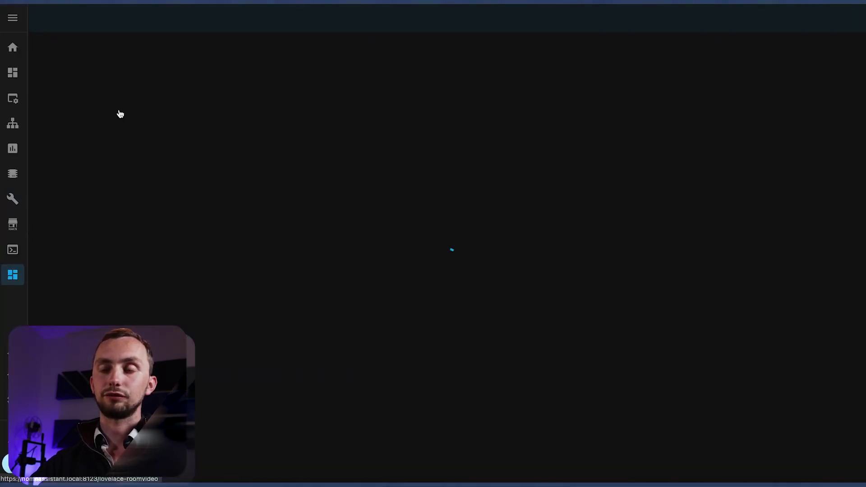
pyautogui.click(847, 19)
pyautogui.click(829, 47)
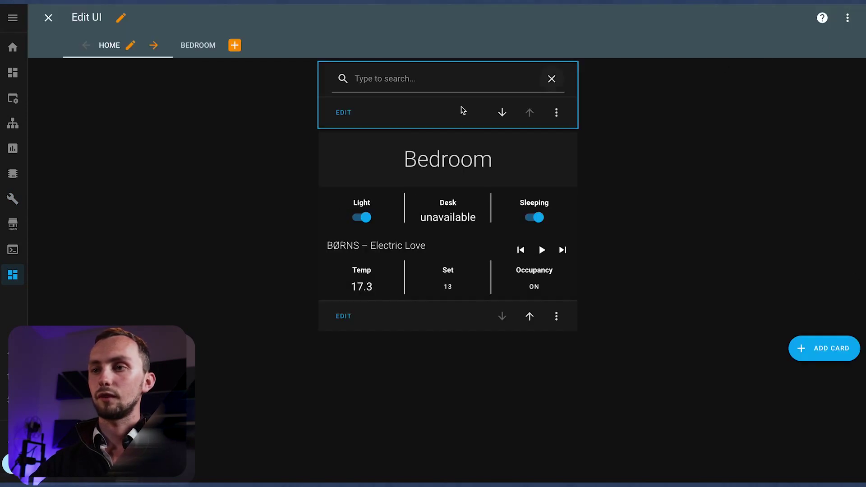
pyautogui.click(340, 326)
pyautogui.moveTo(289, 269); pyautogui.dragTo(226, 270)
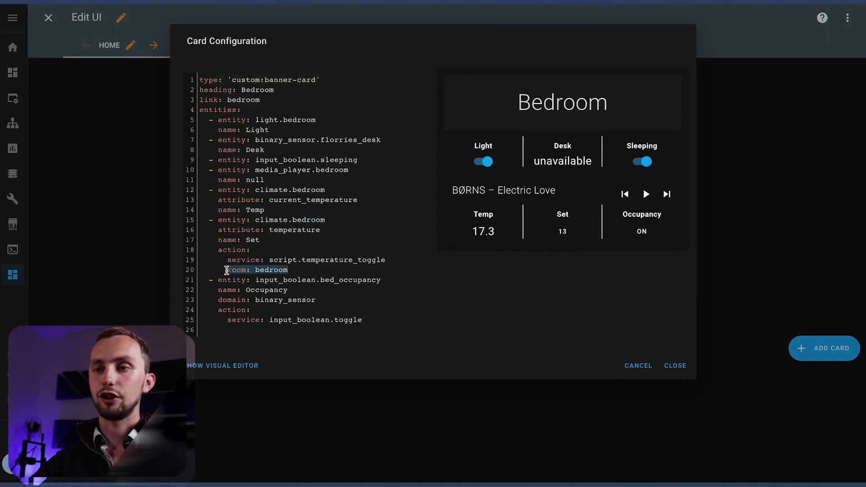
pyautogui.click(303, 270)
pyautogui.doubleClick(276, 269)
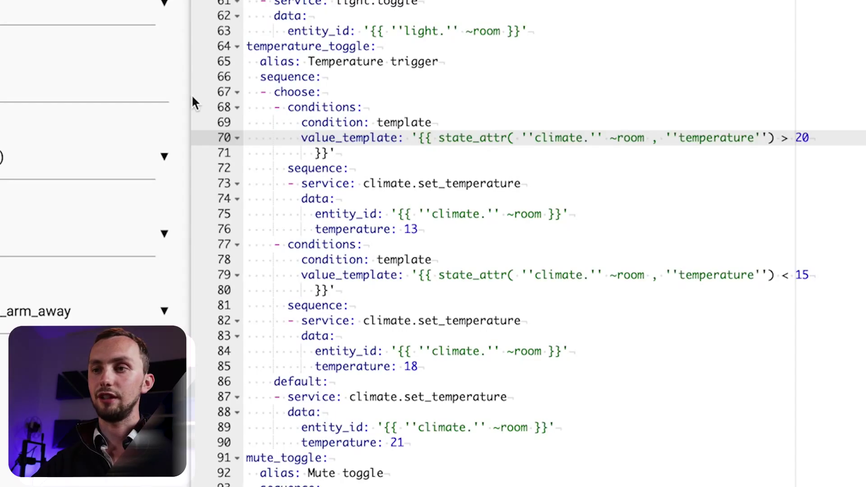
# - Back in scripts.yaml, examine the first temperature_toggle condition and the set_temperature service call in its sequence
pyautogui.moveTo(536, 138); pyautogui.dragTo(583, 137)
pyautogui.doubleClick(615, 138)
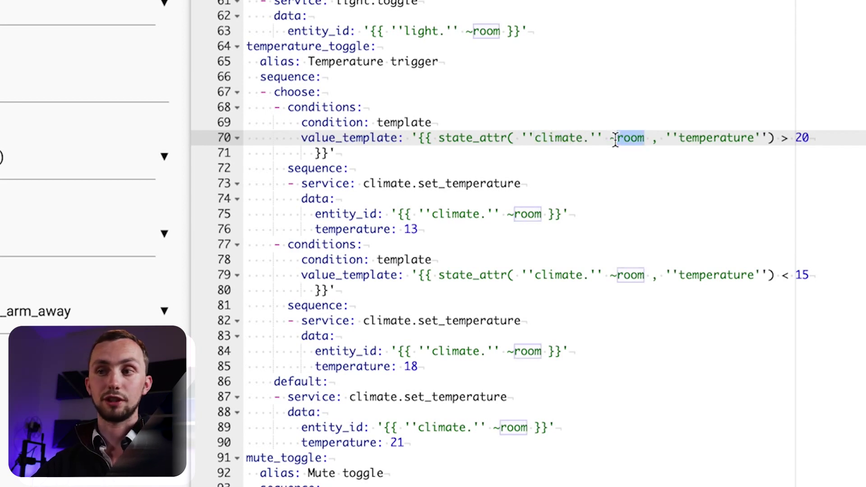
pyautogui.doubleClick(696, 139)
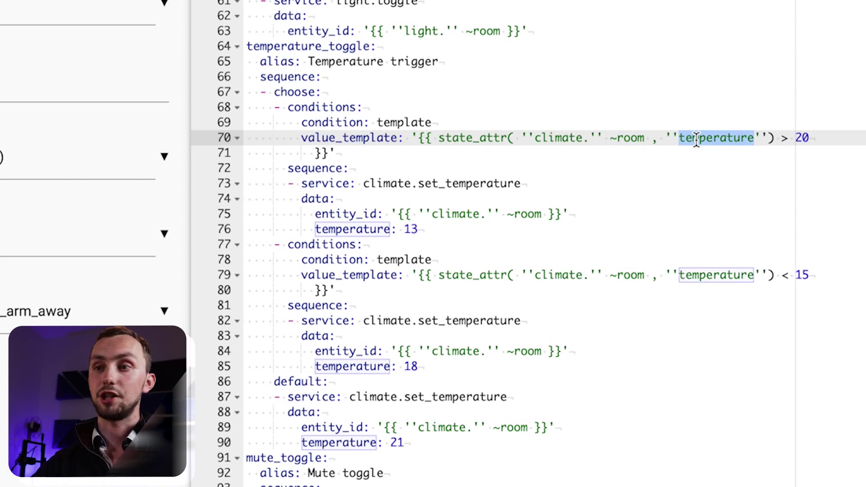
pyautogui.click(815, 138)
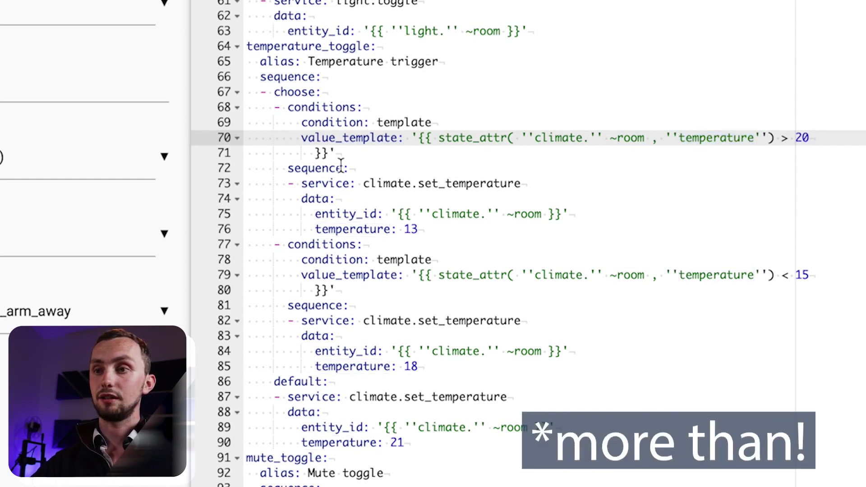
pyautogui.click(355, 169)
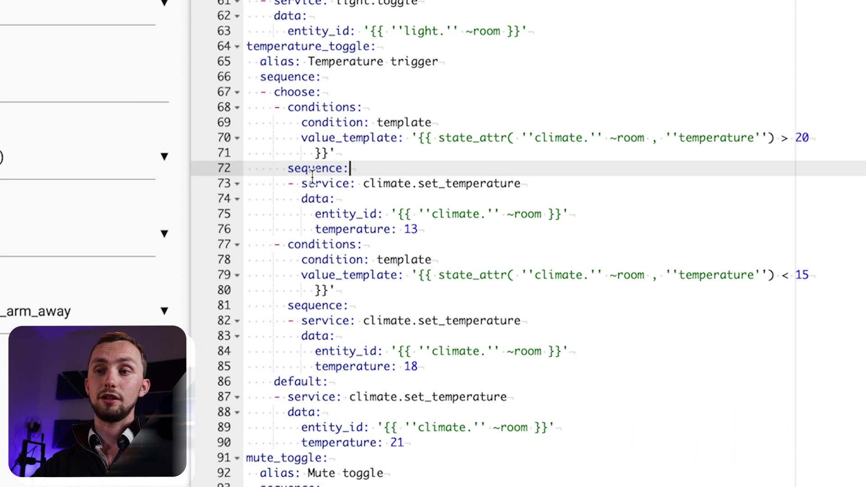
pyautogui.moveTo(293, 185); pyautogui.dragTo(514, 186)
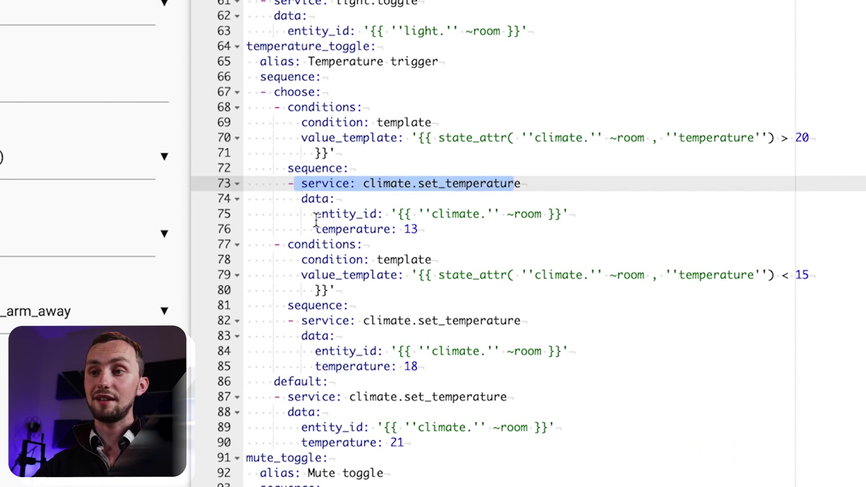
pyautogui.moveTo(316, 216); pyautogui.dragTo(509, 213)
pyautogui.click(438, 229)
pyautogui.moveTo(437, 229); pyautogui.dragTo(406, 229)
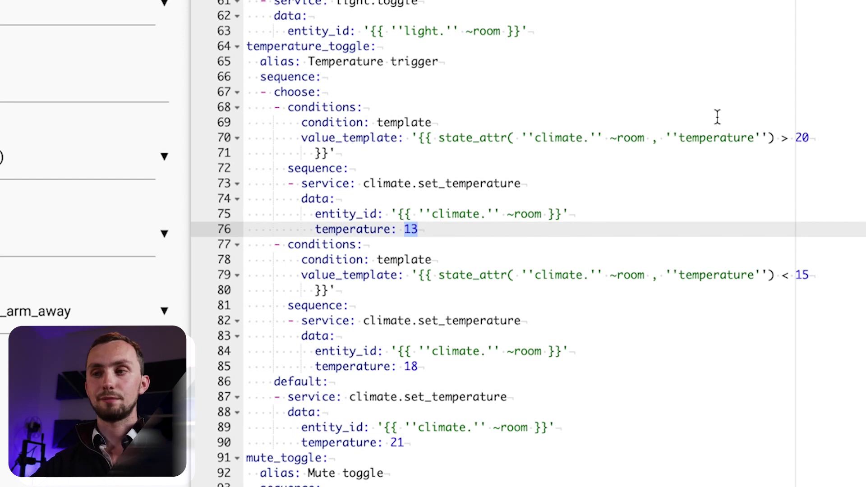
pyautogui.click(524, 233)
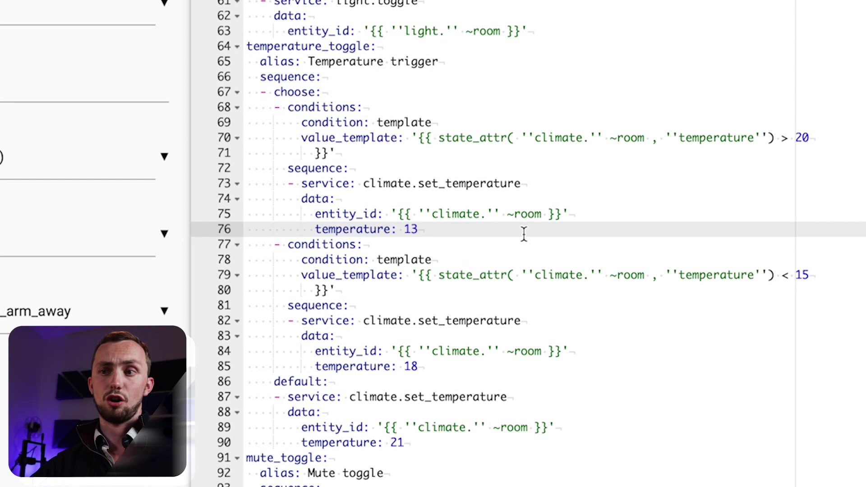
# - Examine the second temperature_toggle condition, its target temperature and the default action
pyautogui.click(825, 290)
pyautogui.click(810, 278)
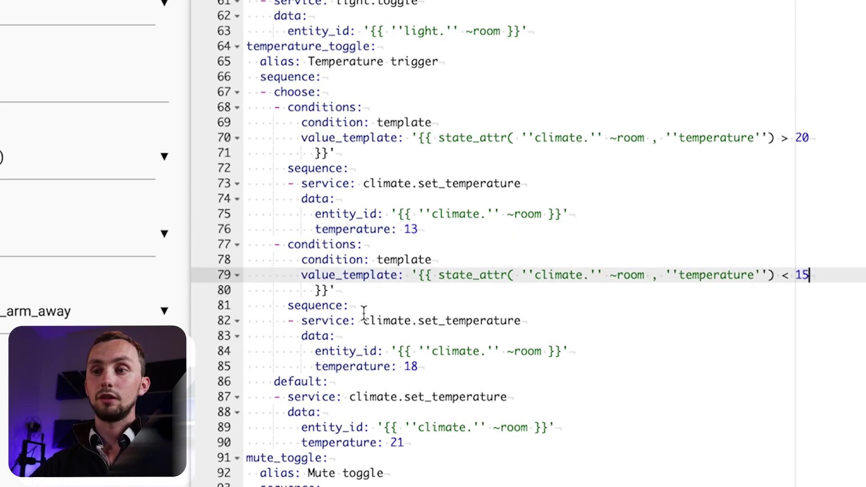
pyautogui.click(452, 377)
pyautogui.click(458, 373)
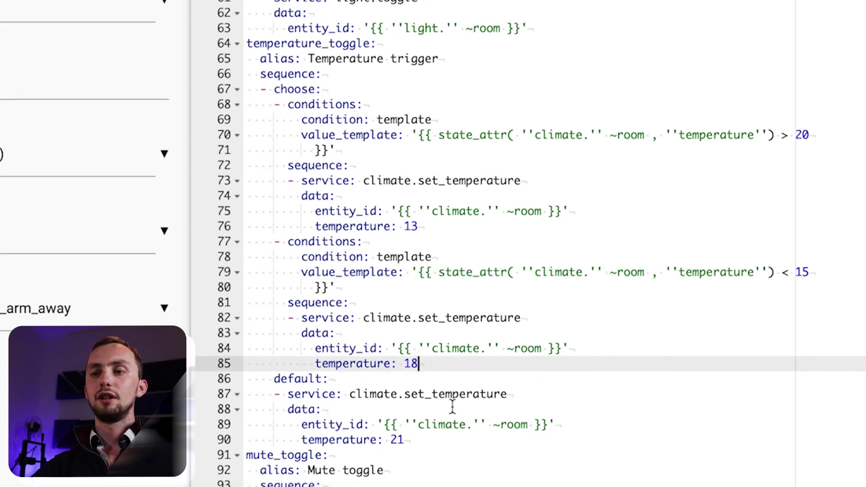
pyautogui.click(412, 442)
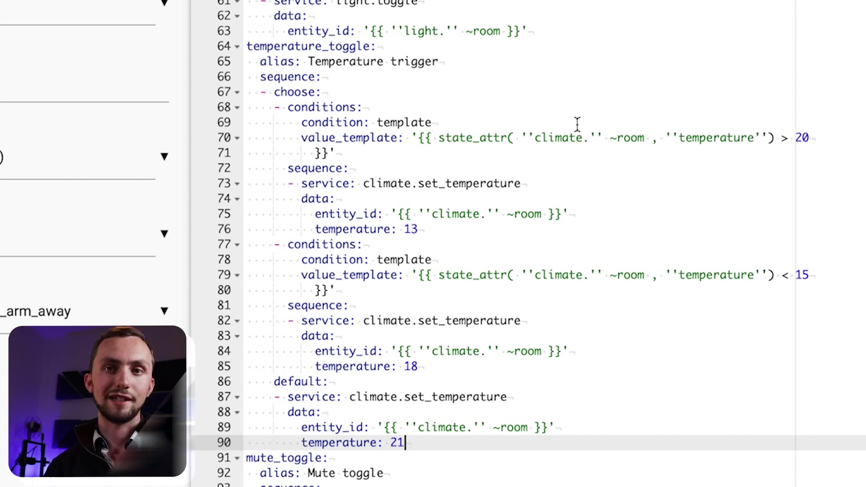
pyautogui.scroll(-1, 537, 270)
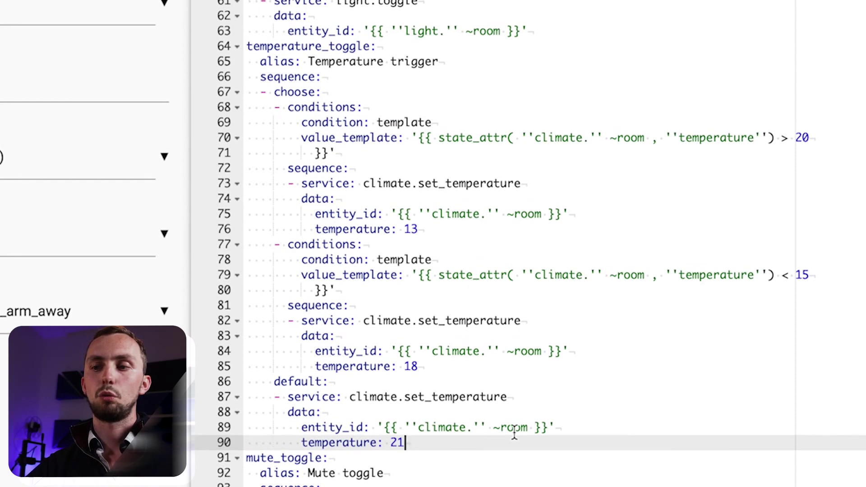
# - Review the entire temperature_toggle block and its first value template again
pyautogui.scroll(3, 514, 433)
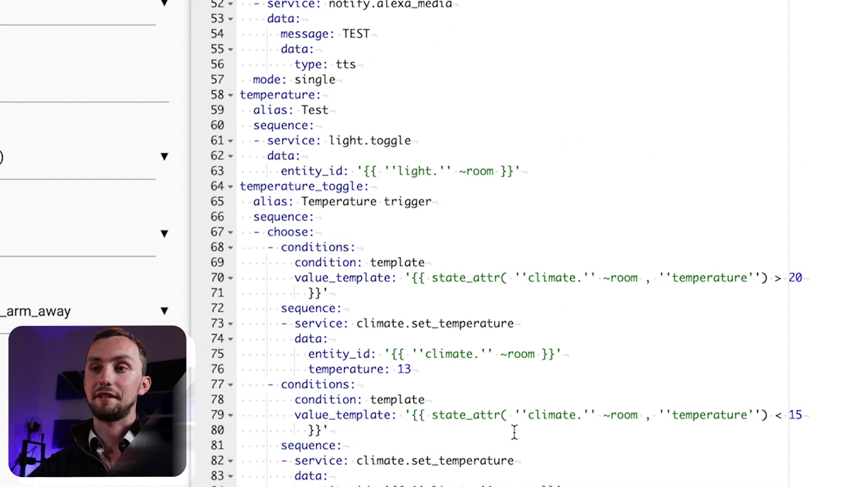
pyautogui.scroll(-3, 518, 465)
pyautogui.keyDown('shift'); pyautogui.click(223, 51); pyautogui.keyUp('shift')
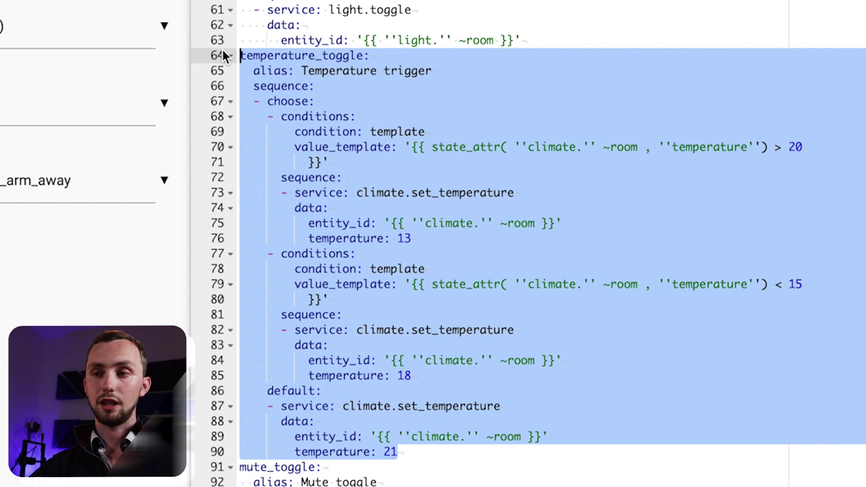
pyautogui.click(531, 160)
pyautogui.moveTo(405, 148); pyautogui.dragTo(818, 148)
pyautogui.click(818, 147)
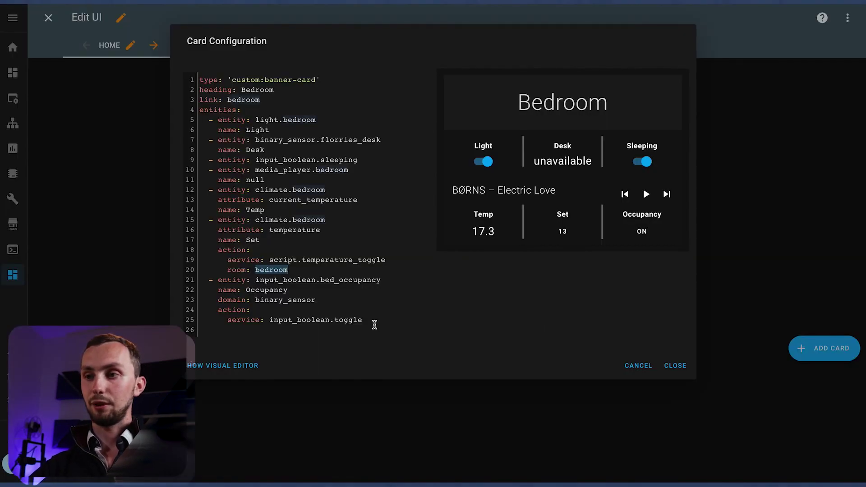
# - Cancel the Bedroom card's configuration on the dashboard and run the Set entry's temperature toggle twice
pyautogui.click(631, 369)
pyautogui.click(449, 291)
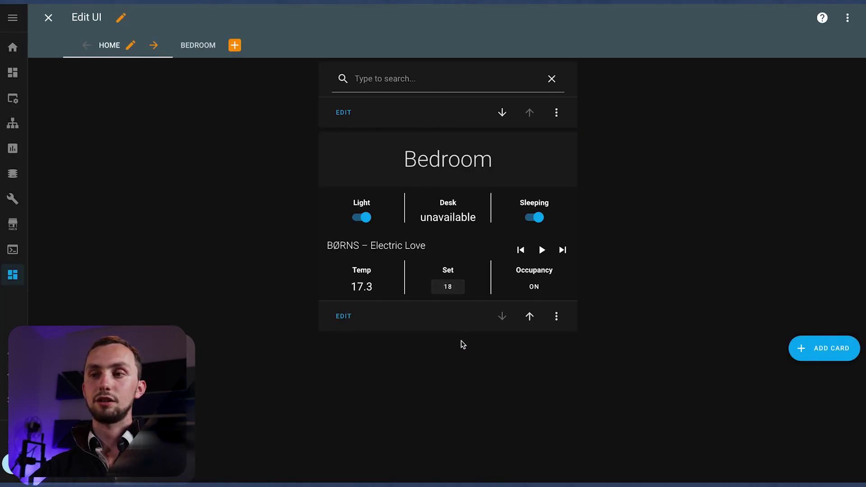
pyautogui.click(447, 288)
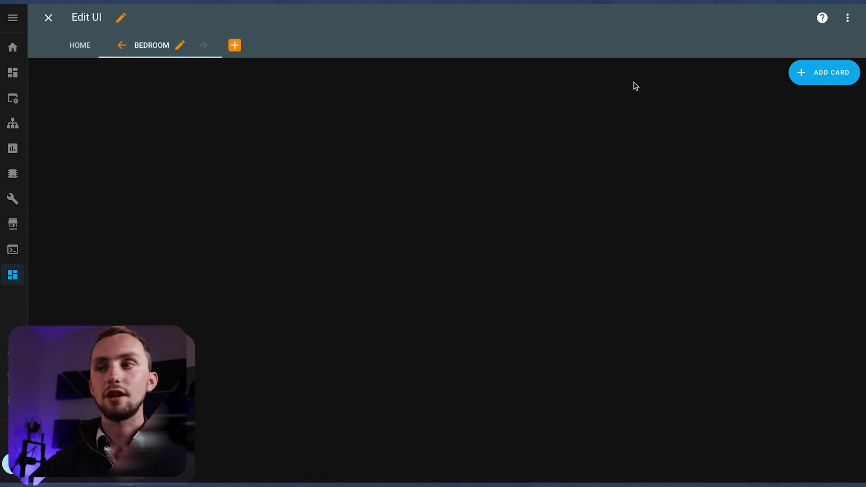
# - Add a Thermostat card for the climate.bedroom entity to the Bedroom view and save it
pyautogui.click(820, 81)
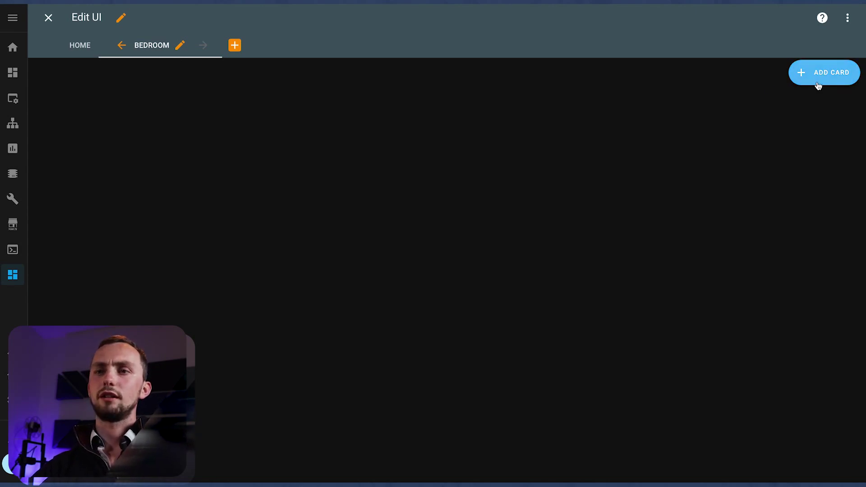
pyautogui.click(235, 92)
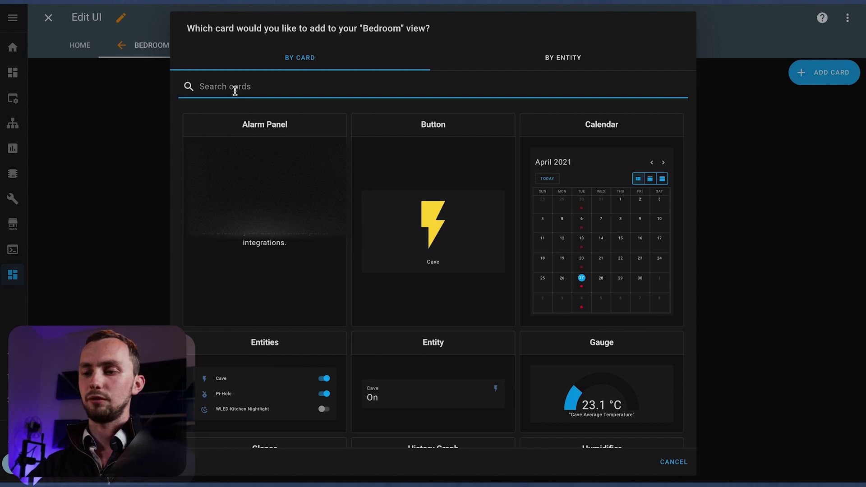
pyautogui.write('thermo')
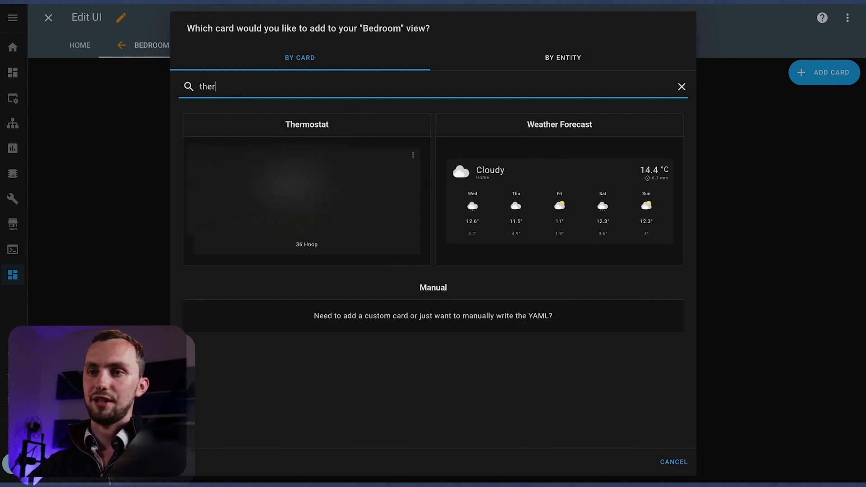
pyautogui.click(260, 359)
pyautogui.doubleClick(272, 93)
pyautogui.write('b')
pyautogui.click(253, 121)
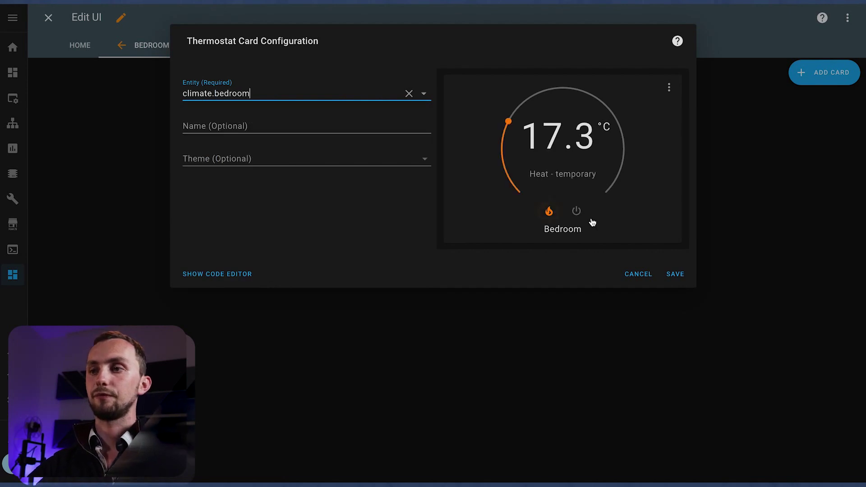
pyautogui.click(673, 272)
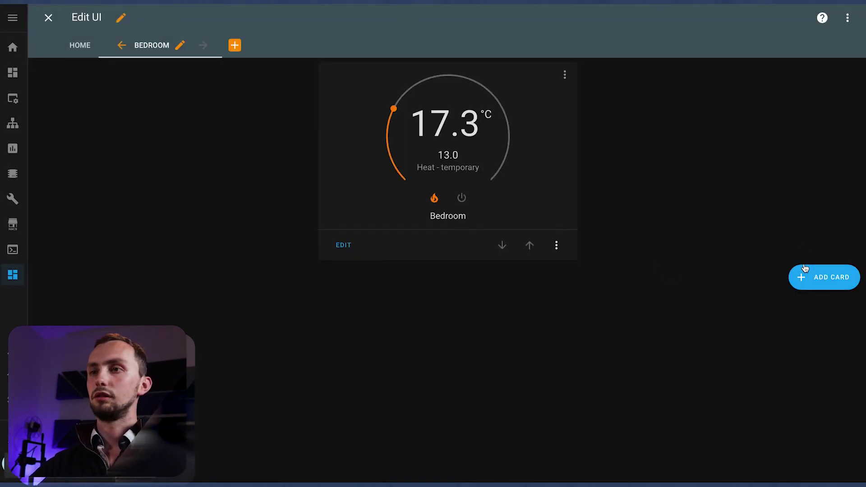
# - Start a Button card for the Bedroom view, clear its entity and keep More Info as the hold action
pyautogui.click(843, 277)
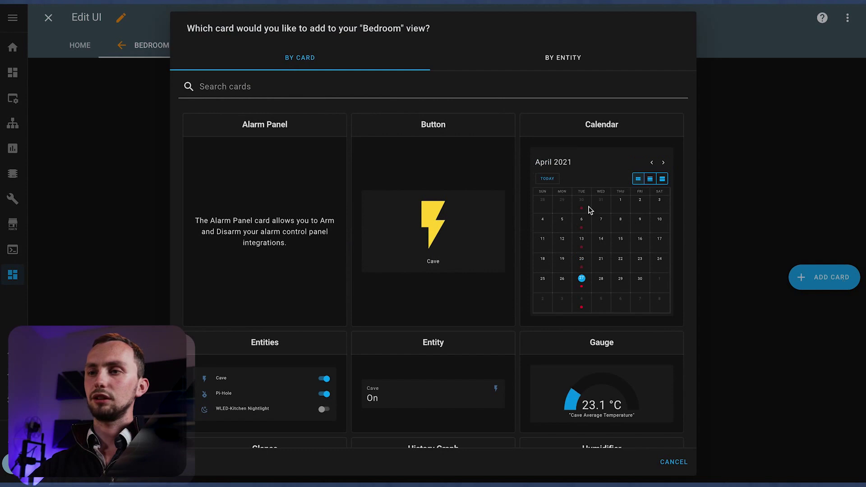
pyautogui.click(401, 227)
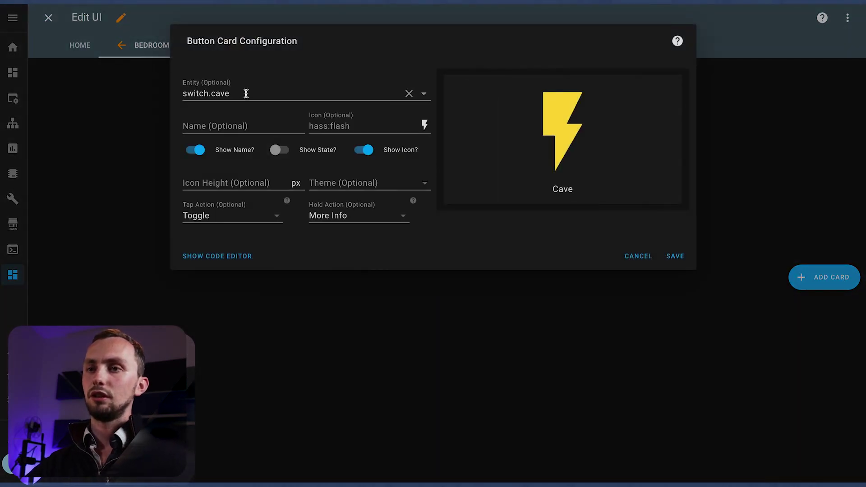
pyautogui.click(246, 94)
pyautogui.click(409, 93)
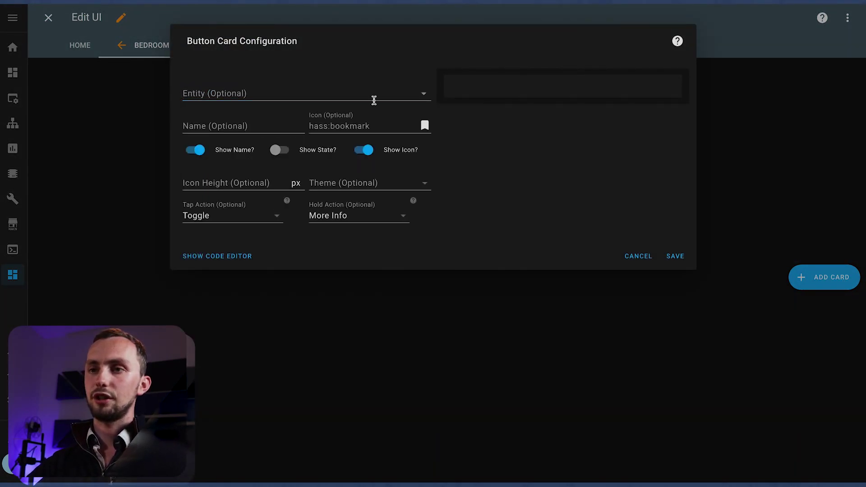
pyautogui.click(323, 214)
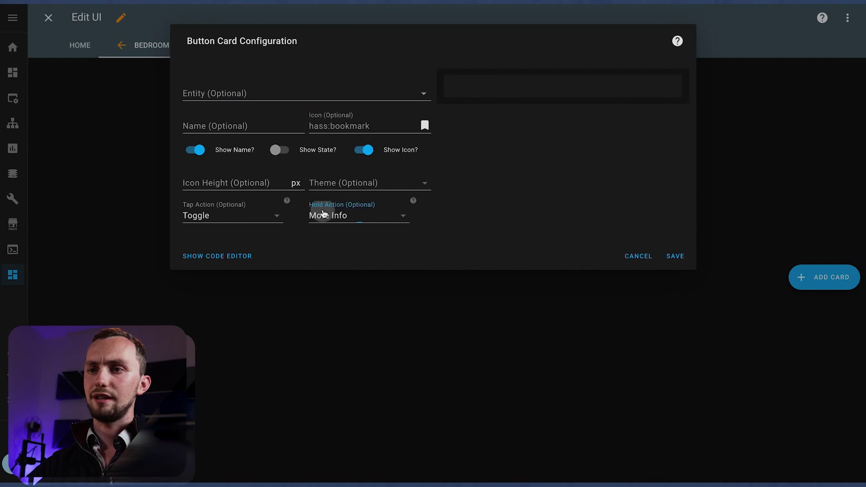
pyautogui.click(356, 241)
# - Set the button card's tap action to Navigate with the navigation path home
pyautogui.click(246, 218)
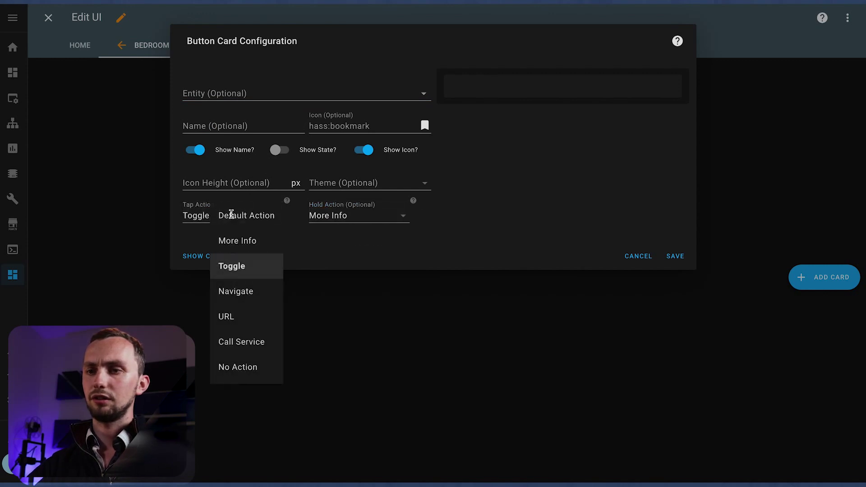
pyautogui.click(251, 300)
pyautogui.click(246, 253)
pyautogui.write('home')
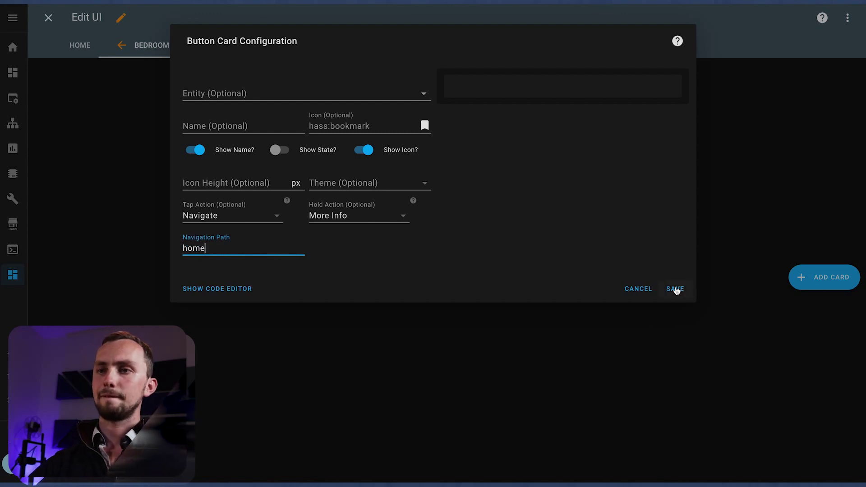
# - Give the button card the mdi:home icon, save it, and test navigating to Home and back to Bedroom
pyautogui.click(329, 122)
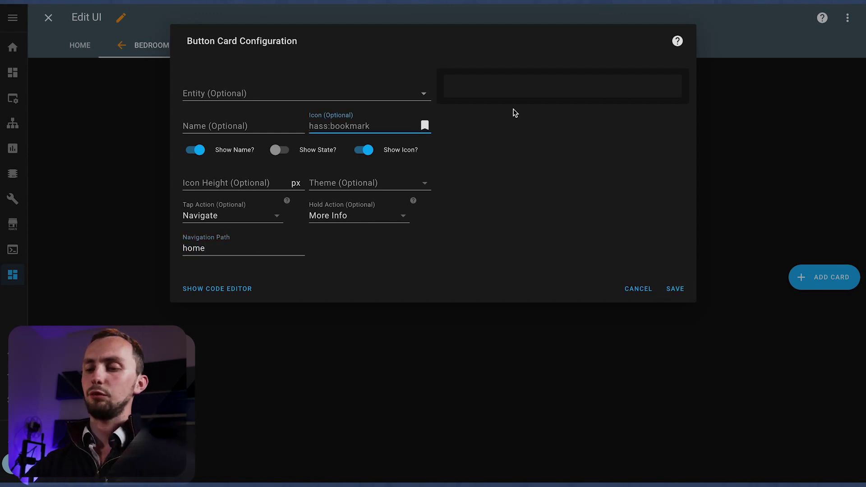
pyautogui.write('mdi:home')
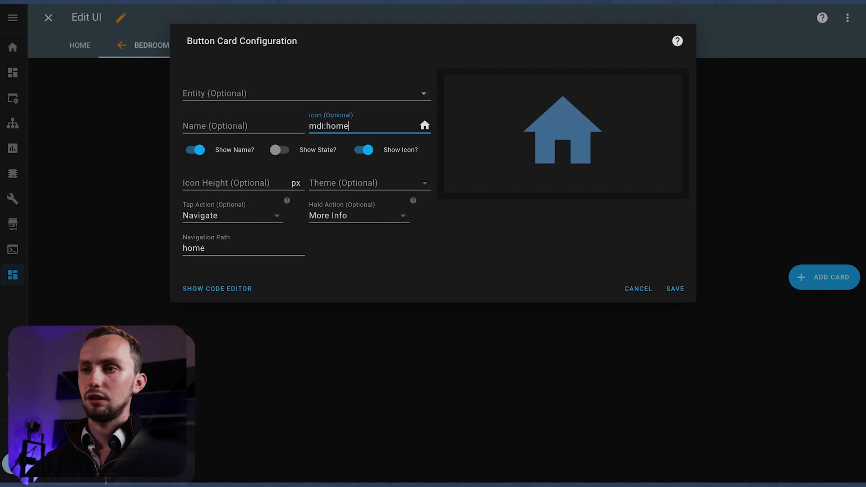
pyautogui.click(675, 288)
pyautogui.click(590, 130)
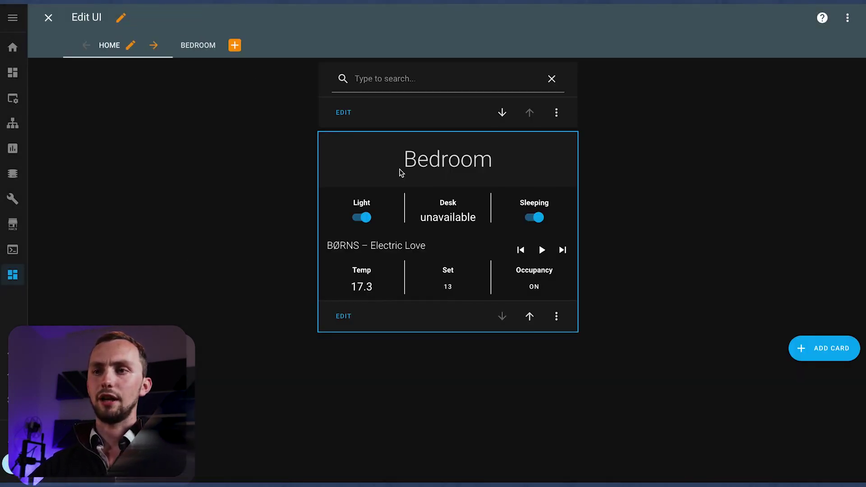
pyautogui.click(435, 168)
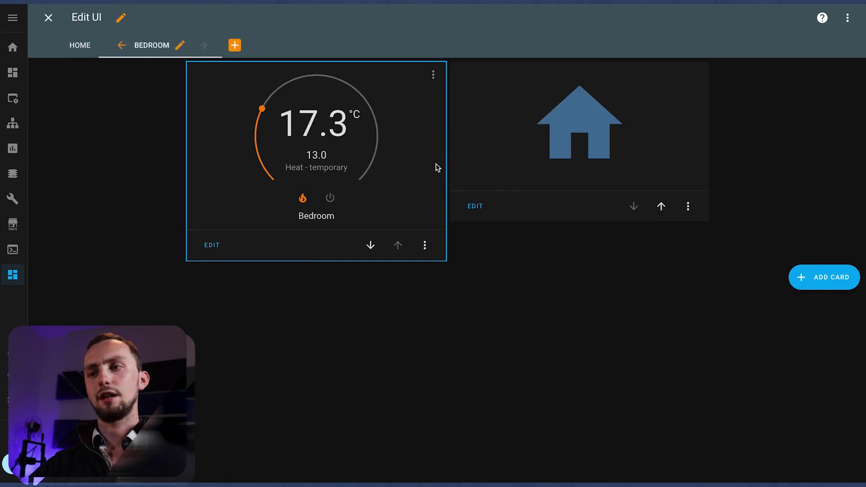
# - Start an Entities card titled Sleep for the Bedroom view and remove its three default entities
pyautogui.click(821, 276)
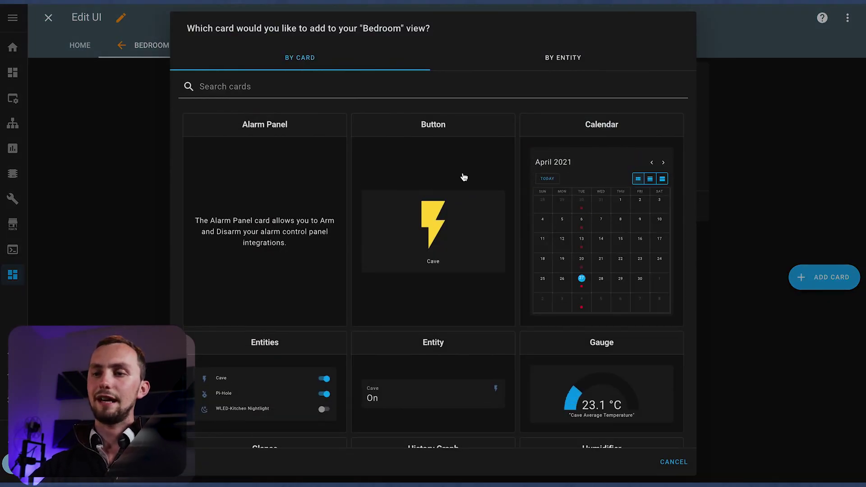
pyautogui.click(303, 379)
pyautogui.click(255, 90)
pyautogui.write('Sleep')
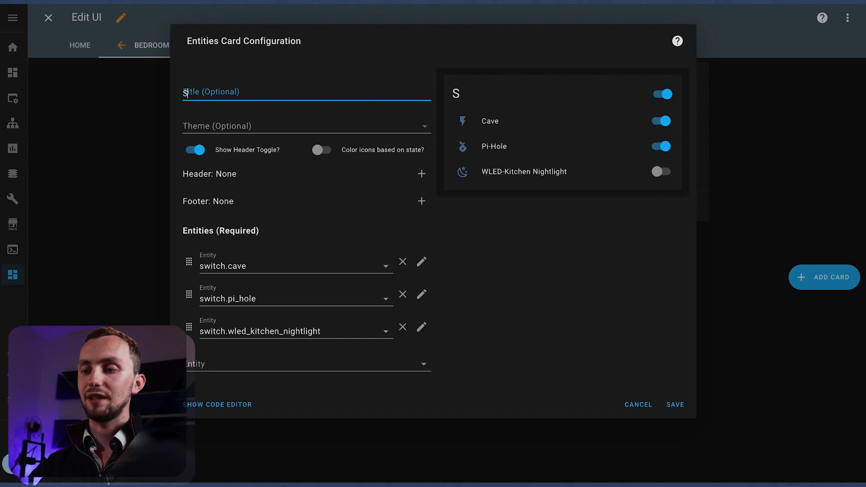
pyautogui.press('Tab')
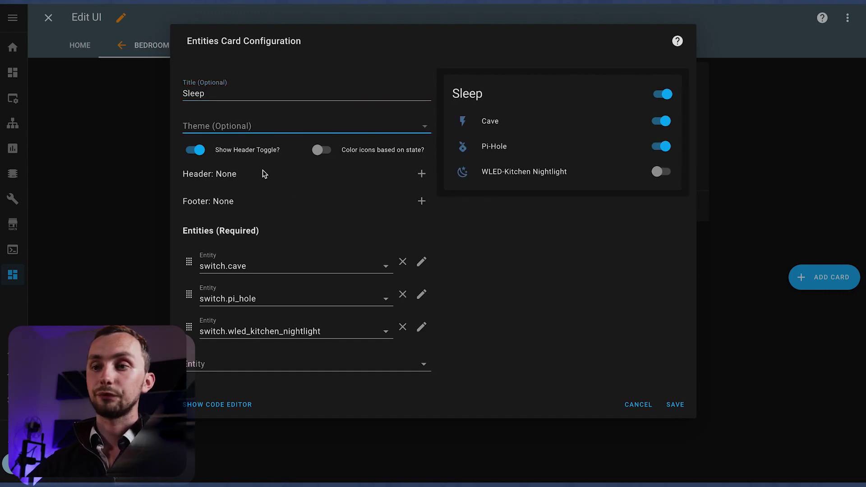
pyautogui.click(402, 262)
pyautogui.click(402, 262)
pyautogui.click(402, 262)
# - Add the input_datetime.alarm_time and input_boolean.alarm entities to the Sleep card
pyautogui.click(329, 261)
pyautogui.write('alar')
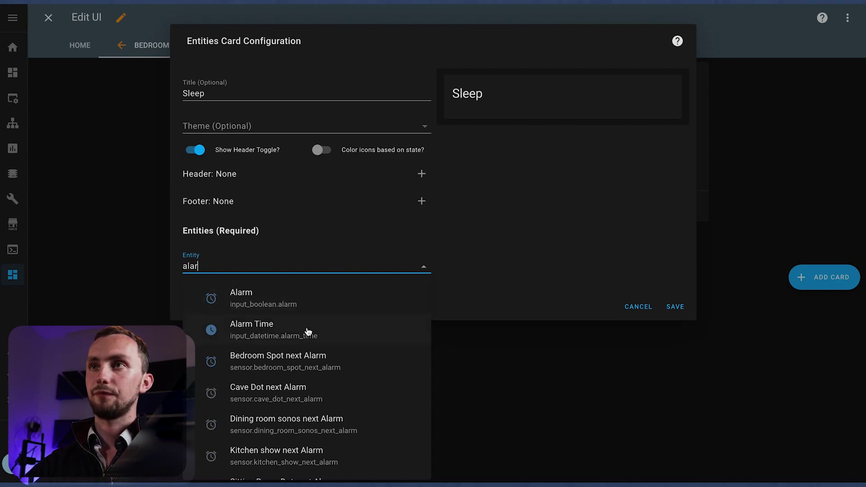
pyautogui.click(307, 332)
pyautogui.write('alam')
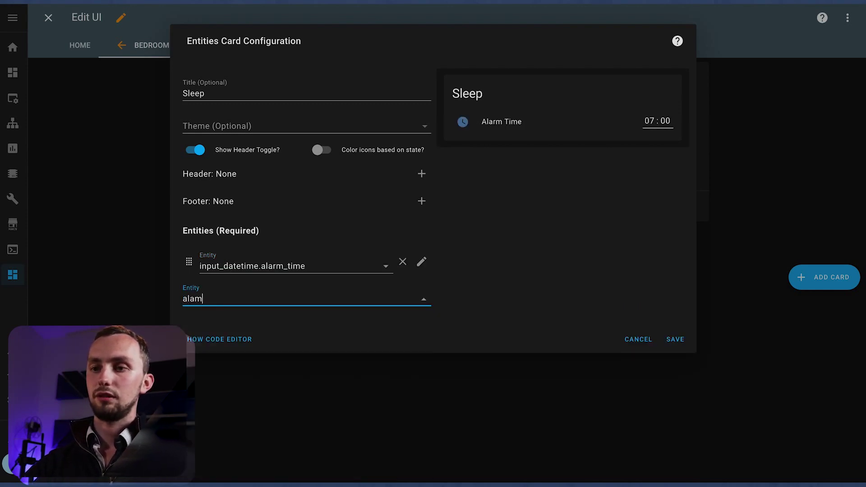
pyautogui.press('BackSpace')
pyautogui.click(306, 324)
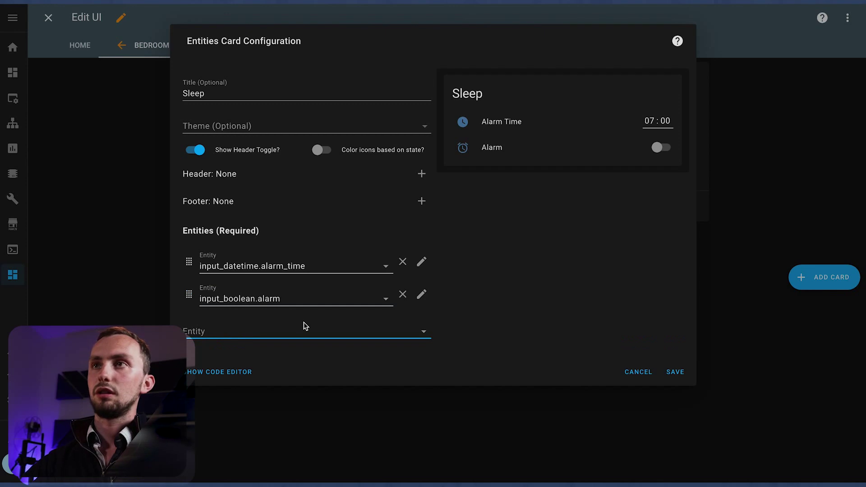
# - Add the input_boolean.bed_scene and input_boolean.sleep_scene entities to the Sleep card
pyautogui.write('bed')
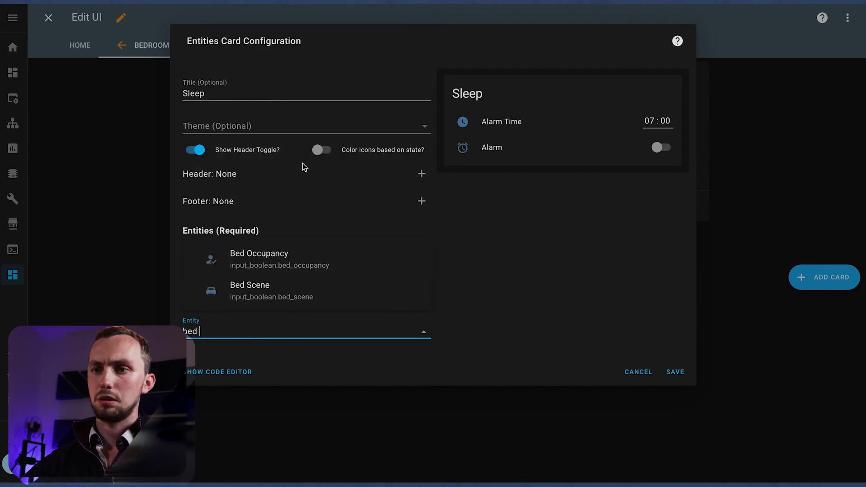
pyautogui.click(272, 279)
pyautogui.write('sleep')
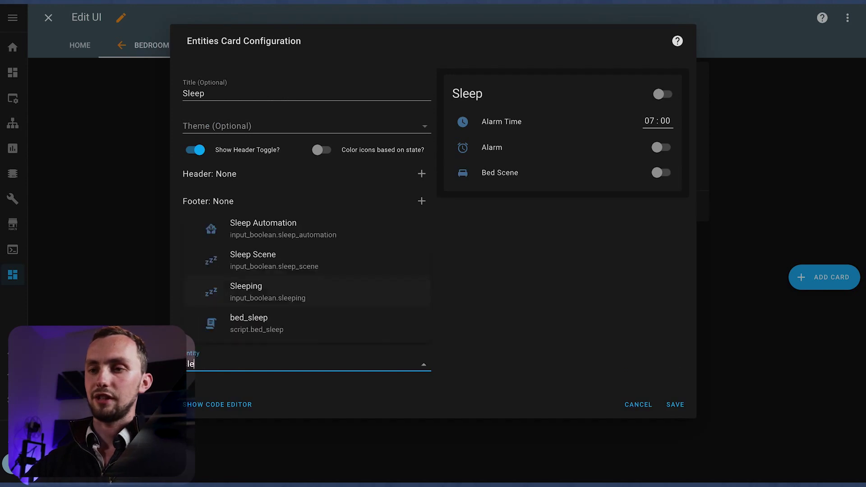
pyautogui.click(289, 261)
# - Add the input_boolean.morning_scene entity to the Sleep card, turn off its header toggle and save the card
pyautogui.write('mar')
pyautogui.press('BackSpace')
pyautogui.press('BackSpace')
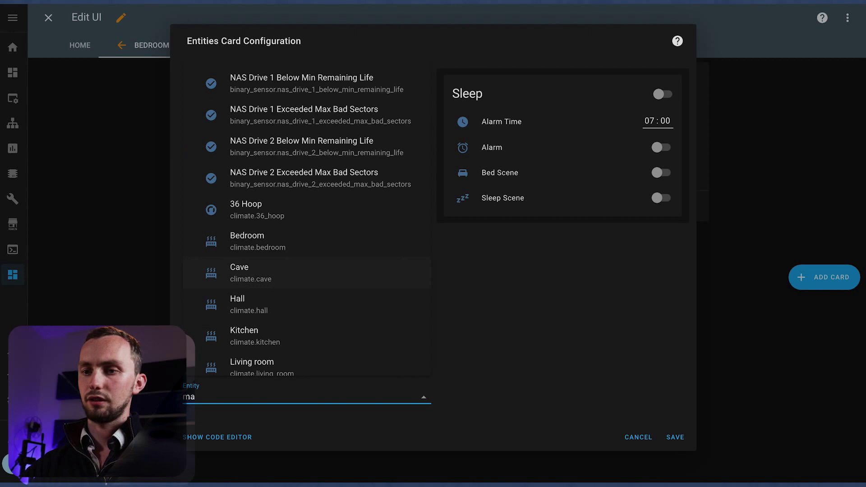
pyautogui.write('or')
pyautogui.click(305, 134)
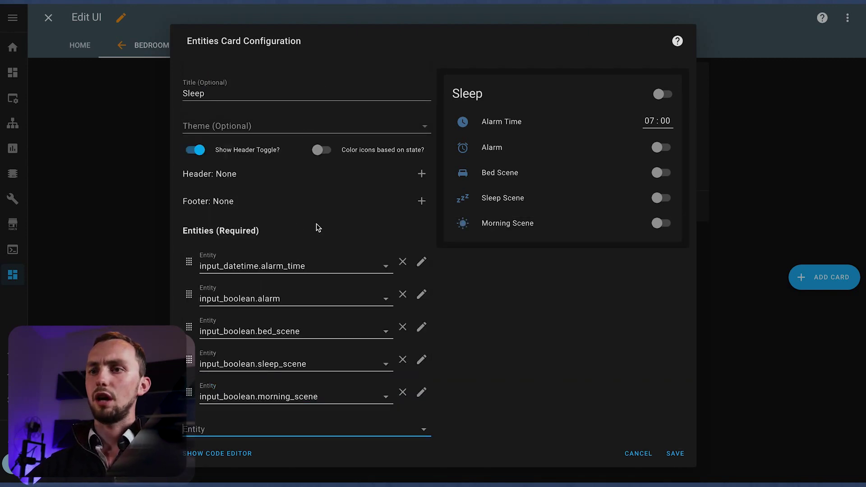
pyautogui.click(233, 150)
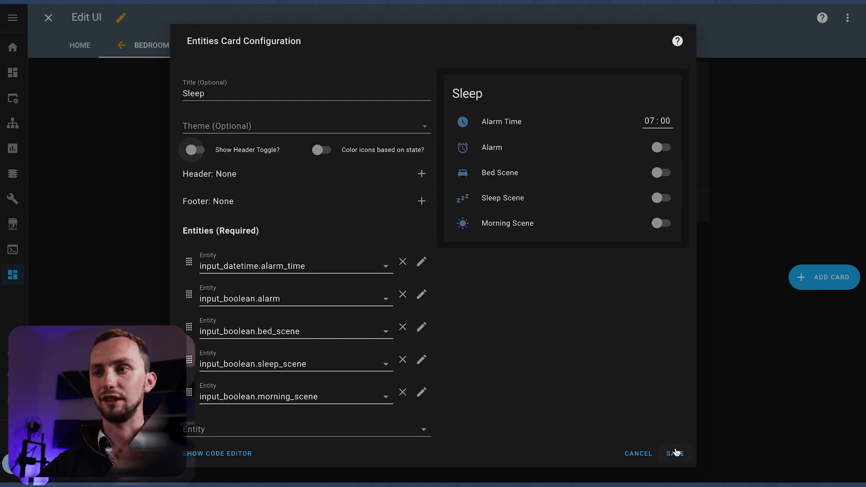
pyautogui.click(676, 452)
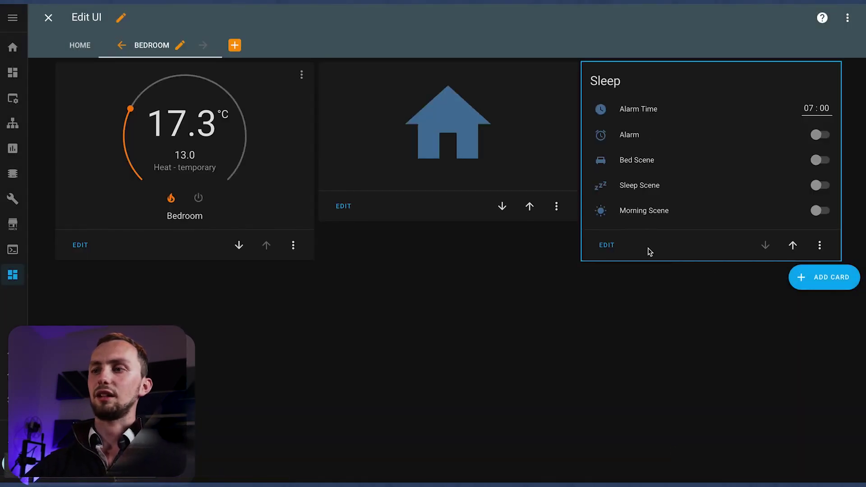
# - Start a Glance card for the Bedroom view and remove its three default sensor entities
pyautogui.click(807, 287)
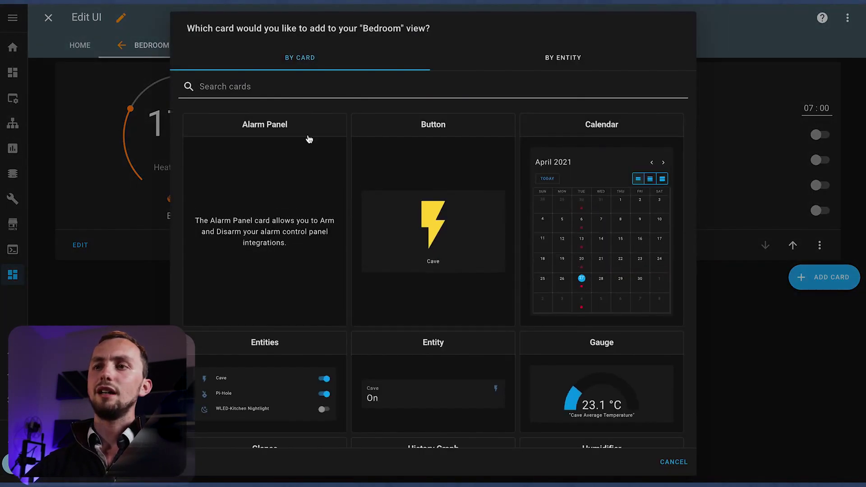
pyautogui.scroll(-3, 467, 316)
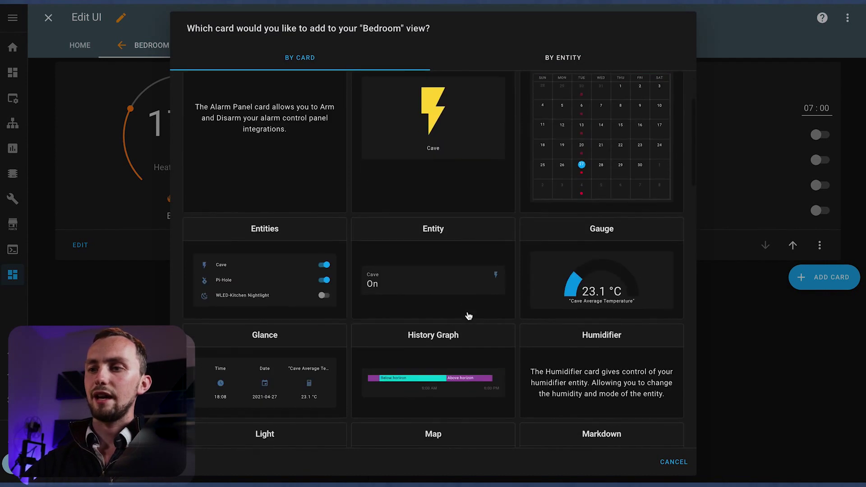
pyautogui.scroll(-5, 469, 315)
pyautogui.click(278, 215)
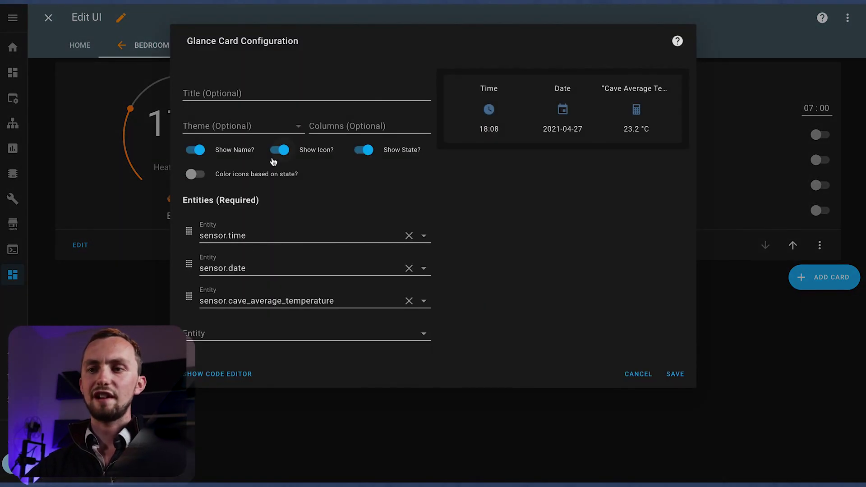
pyautogui.click(408, 236)
pyautogui.click(409, 236)
pyautogui.click(408, 235)
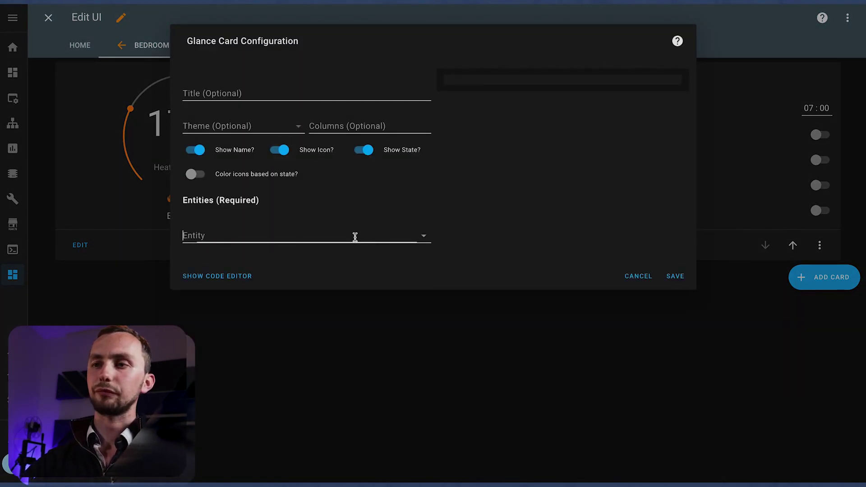
# - Add binary_sensor.bedroom_door, binary_sensor.bedroom_motion and input_boolean.bed_occupancy to the Glance card and save it
pyautogui.click(355, 236)
pyautogui.write('bed')
pyautogui.click(330, 269)
pyautogui.click(329, 266)
pyautogui.write('mo')
pyautogui.click(309, 303)
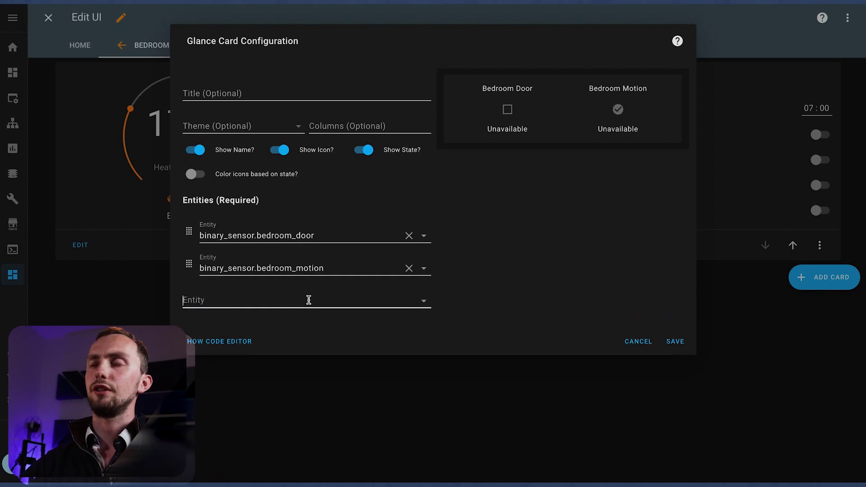
pyautogui.write('occupancy')
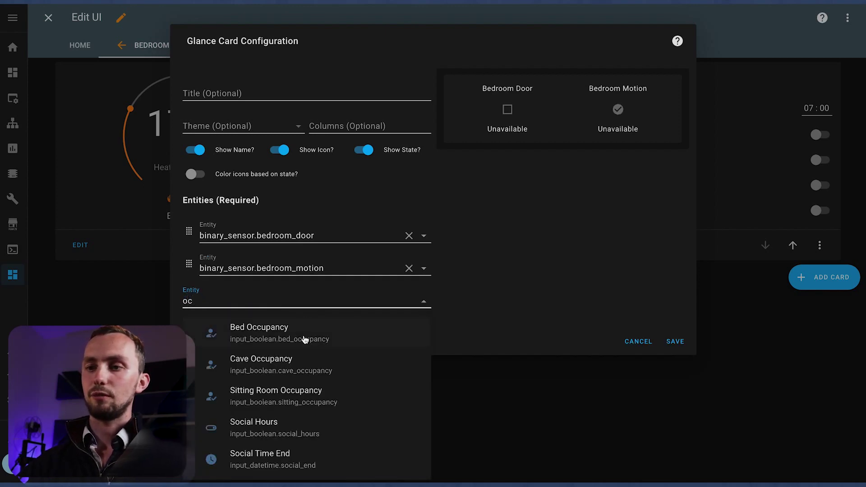
pyautogui.click(305, 336)
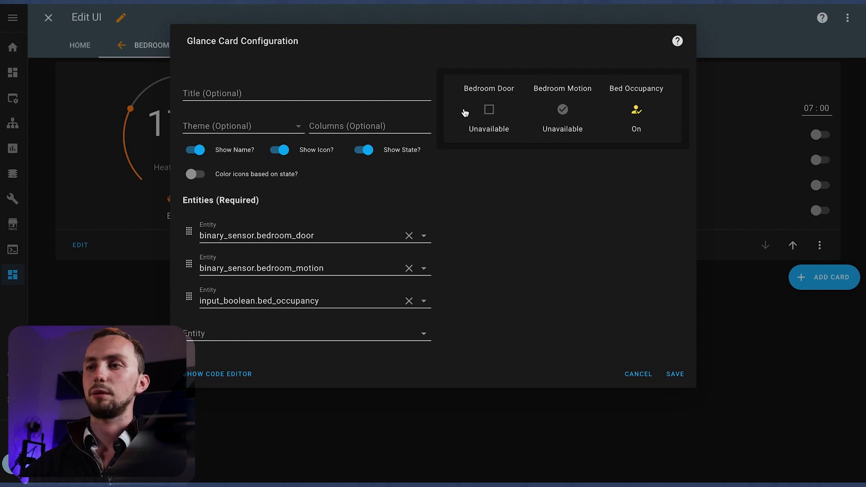
pyautogui.click(675, 374)
# - Start a Custom: Mini Media Player card for the Bedroom view with entity media_player.bedroom, and check its source list in the preview
pyautogui.click(810, 276)
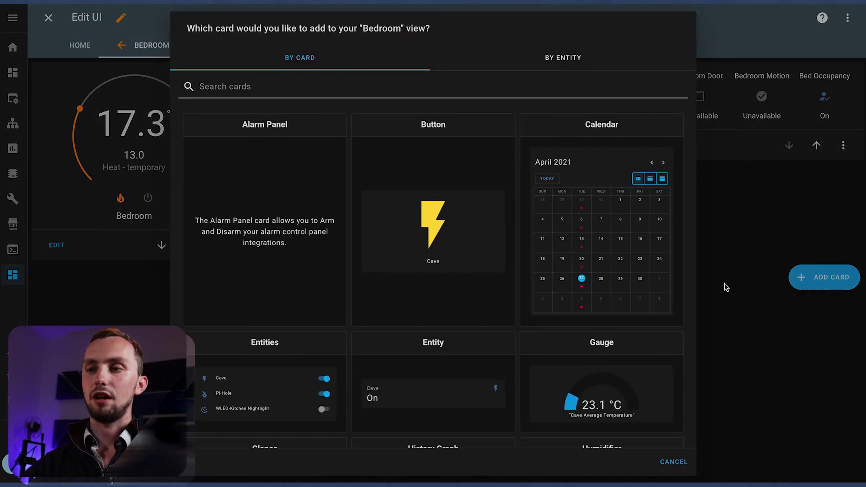
pyautogui.click(317, 81)
pyautogui.write('mini')
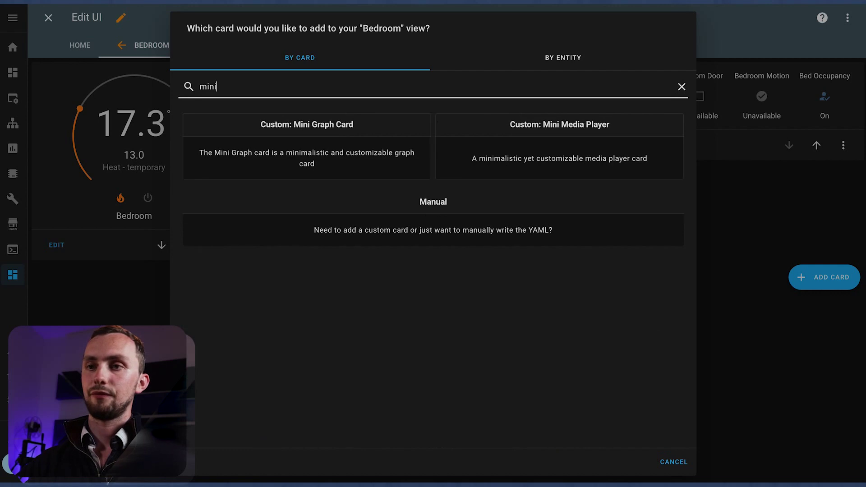
pyautogui.click(497, 141)
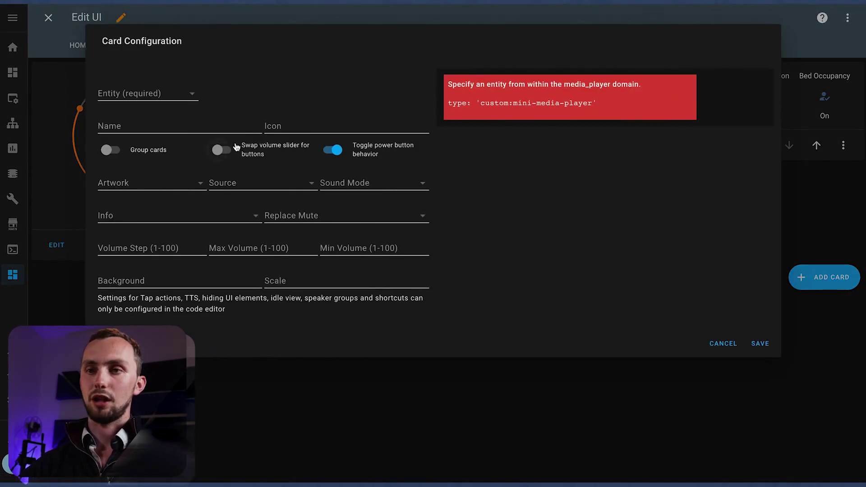
pyautogui.click(172, 96)
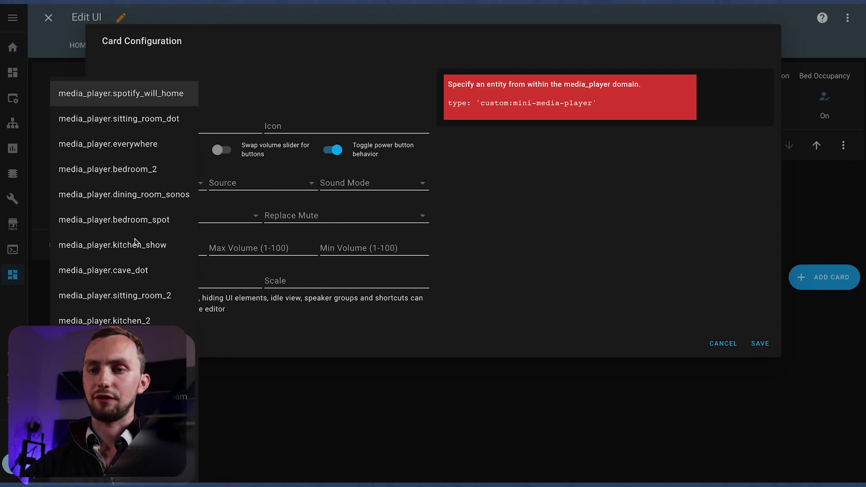
pyautogui.click(114, 219)
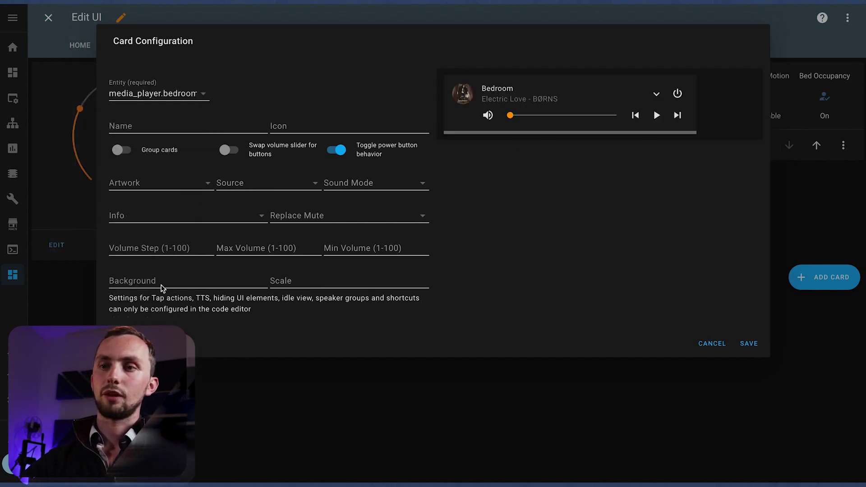
pyautogui.click(655, 93)
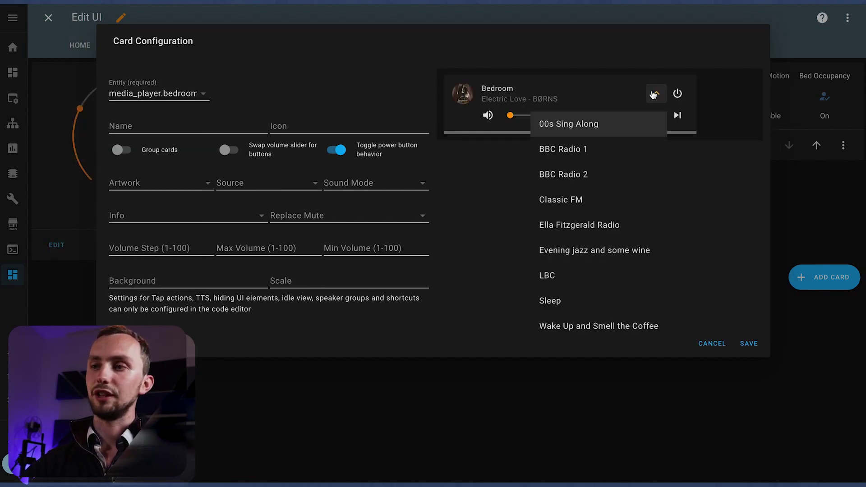
pyautogui.click(706, 188)
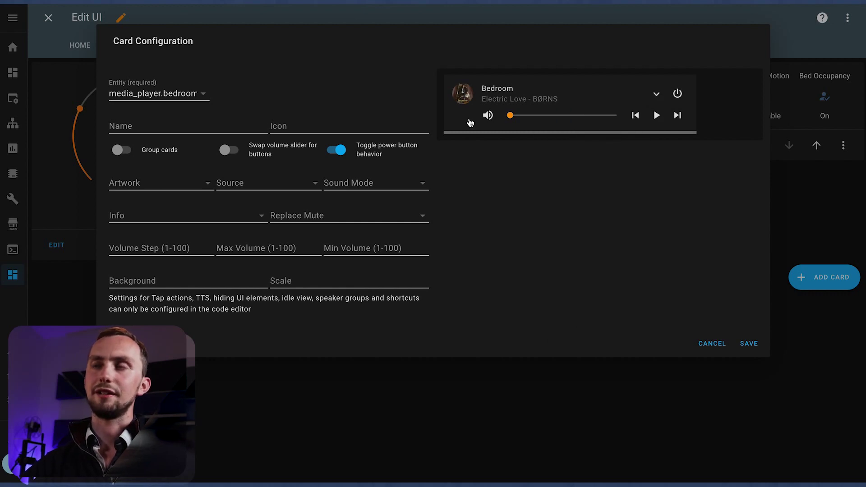
# - Set the media player card's artwork to cover and look through its other display options
pyautogui.click(145, 187)
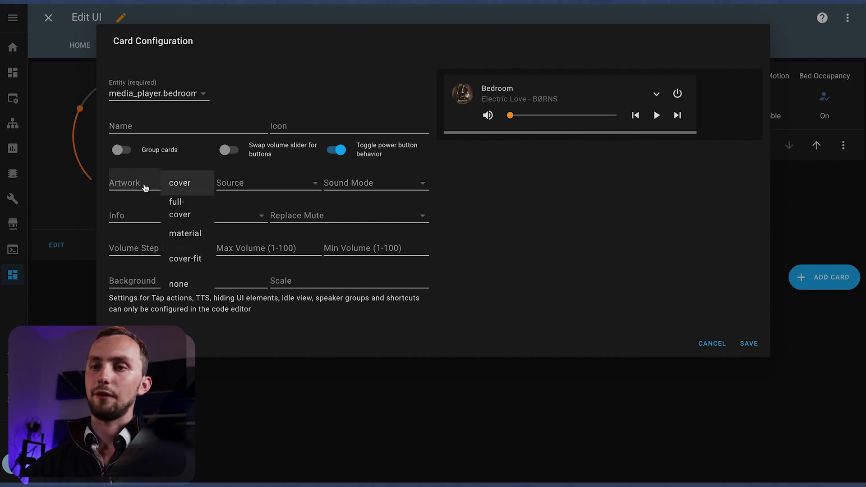
pyautogui.click(184, 192)
pyautogui.click(149, 185)
pyautogui.click(187, 183)
pyautogui.click(228, 180)
pyautogui.click(445, 188)
pyautogui.click(262, 216)
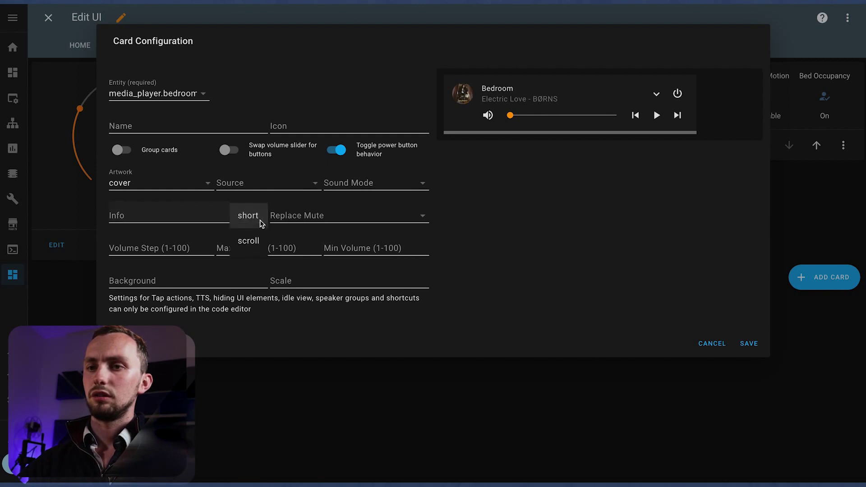
pyautogui.click(363, 220)
# - In the card's YAML code, add a speaker_group block with platform: sonos
pyautogui.click(487, 243)
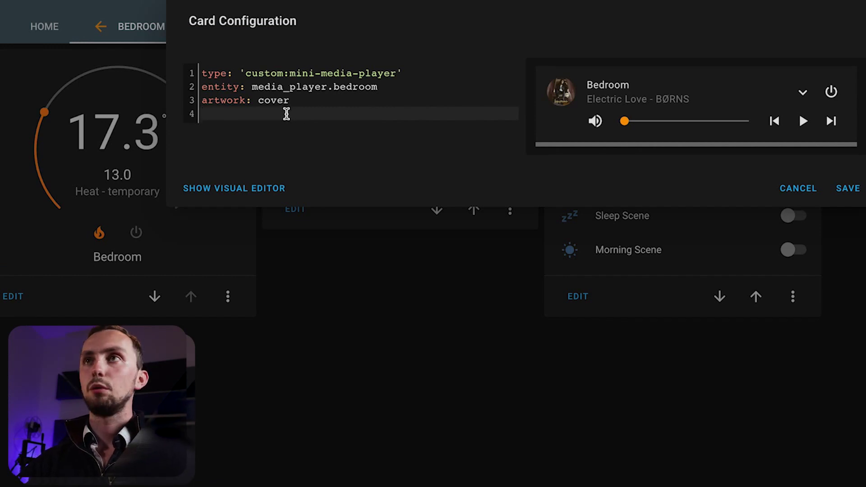
pyautogui.write('speaker')
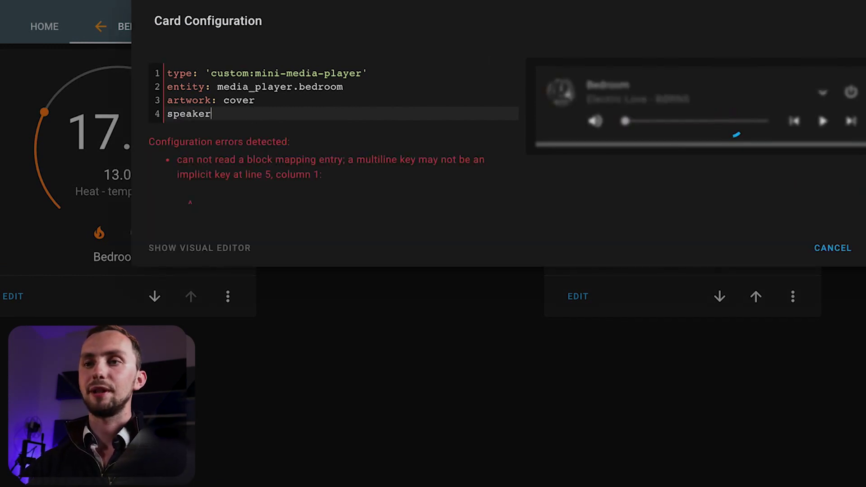
pyautogui.write('_group:')
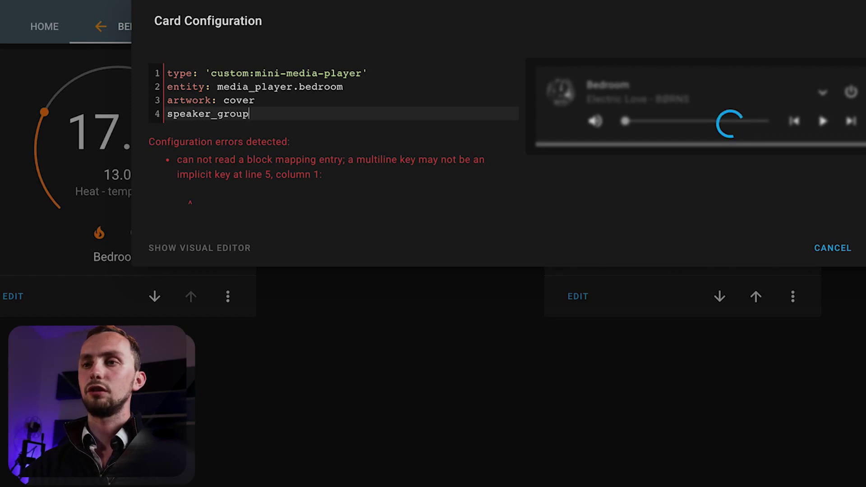
pyautogui.press('Return')
pyautogui.write('pla')
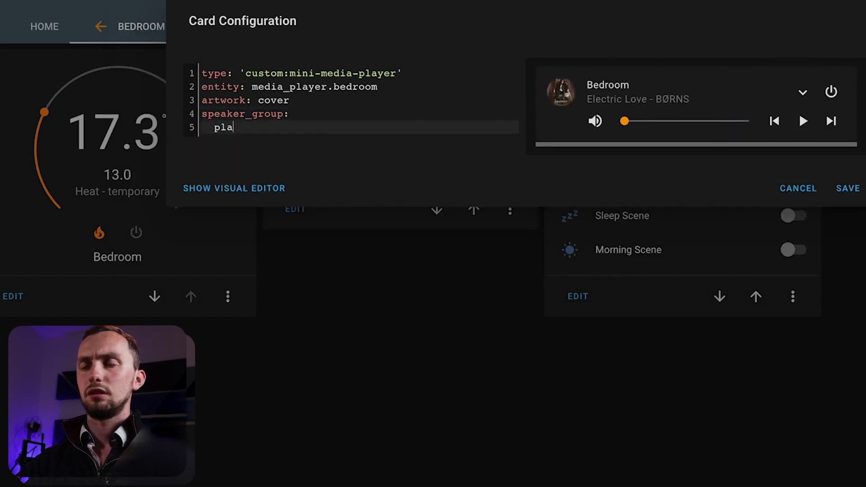
pyautogui.write('tform: sonos')
pyautogui.press('Return')
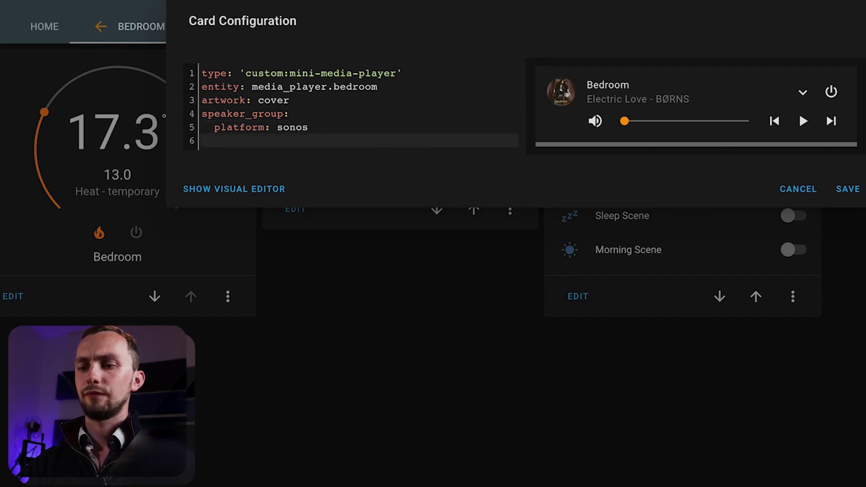
# - Add show_group_count: true to the speaker_group block
pyautogui.write('show_group')
pyautogui.write('_content')
pyautogui.press('BackSpace')
pyautogui.press('BackSpace')
pyautogui.press('BackSpace')
pyautogui.press('BackSpace')
pyautogui.write('unt: tru')
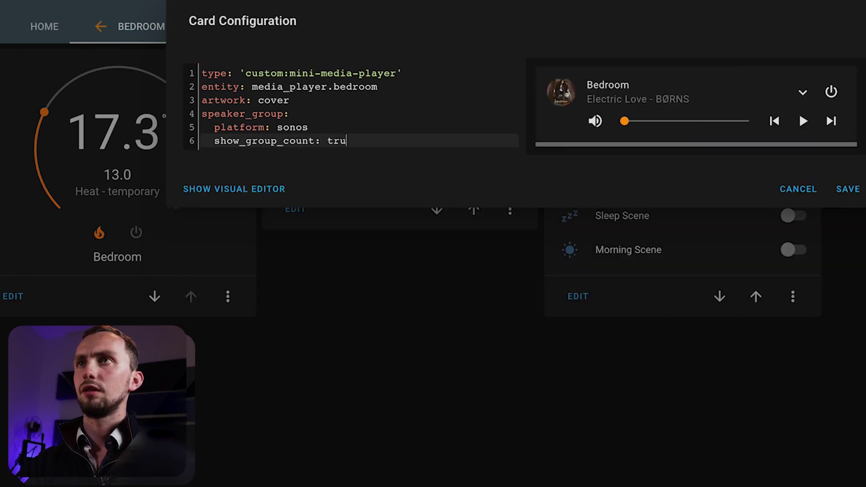
pyautogui.write('e')
pyautogui.press('Return')
# - Start an entities: list inside the speaker_group block
pyautogui.write('entities: ')
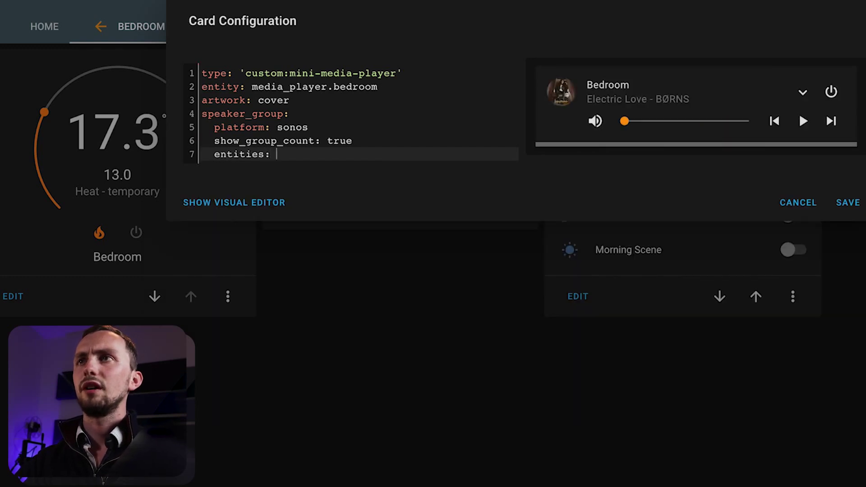
pyautogui.write('entit')
pyautogui.press('BackSpace')
pyautogui.press('BackSpace')
pyautogui.press('BackSpace')
pyautogui.press('BackSpace')
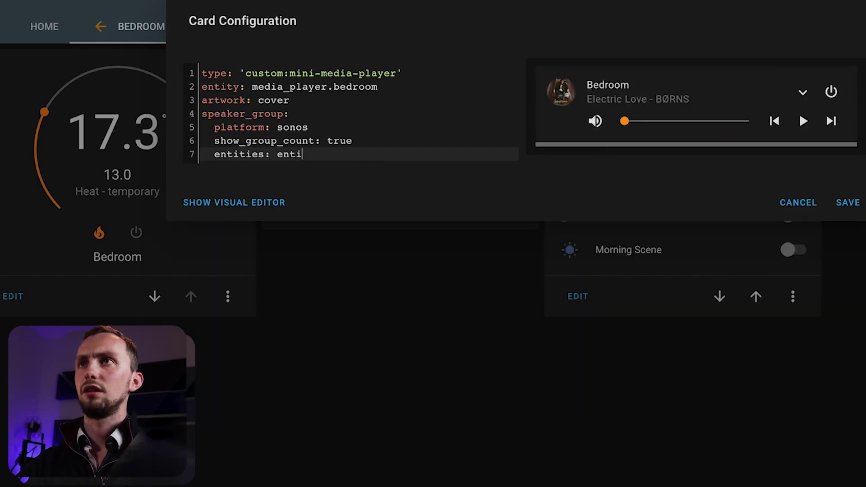
pyautogui.press('Return')
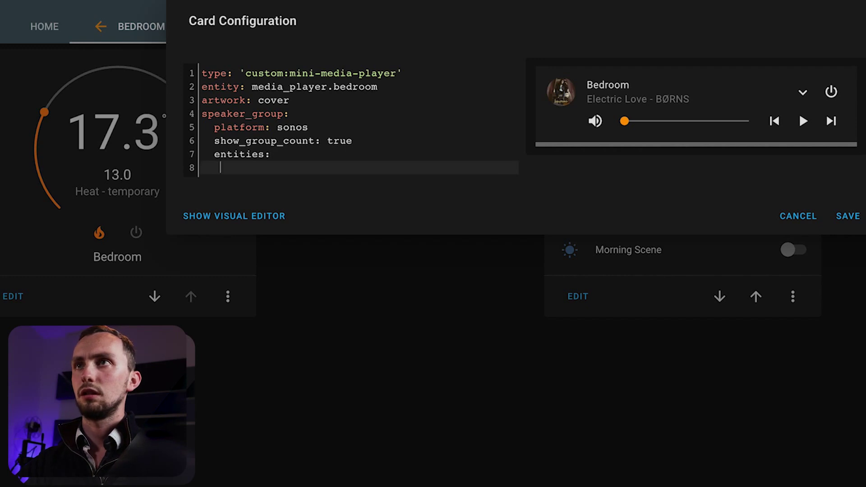
# - Add a list entry with entity_id: media_player.sitting_room and name: Sitting Room to the speaker group's entities
pyautogui.write('- entit')
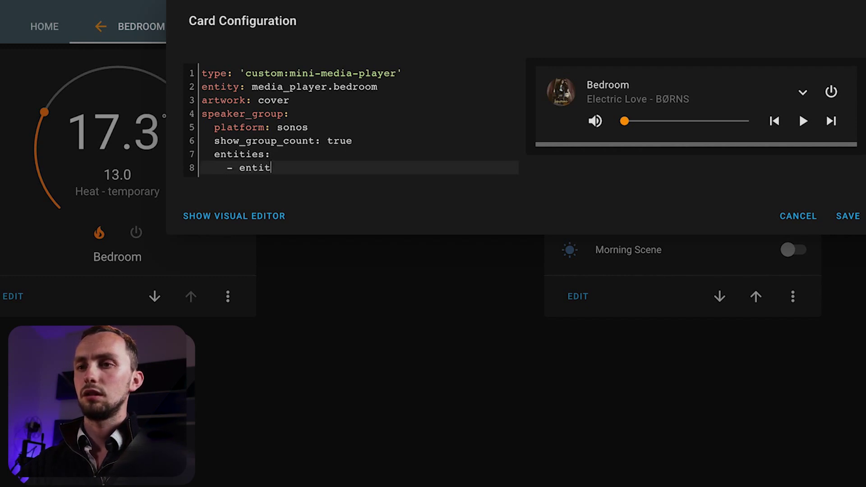
pyautogui.write('y_id: media_p')
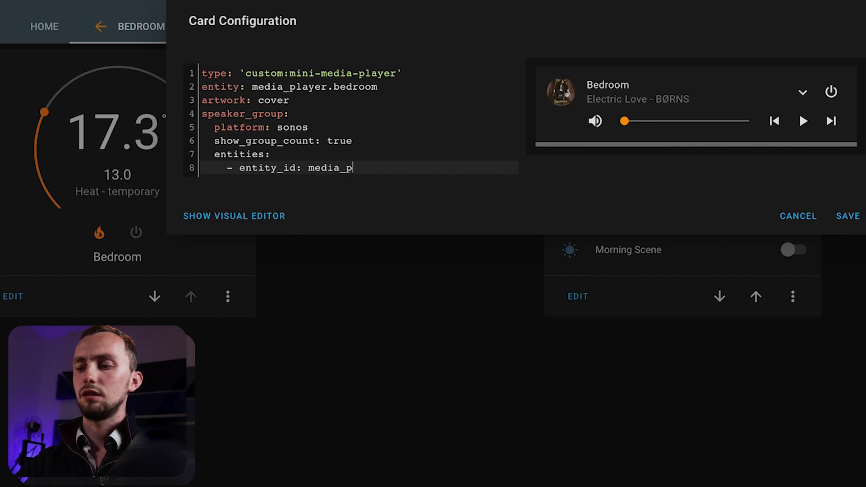
pyautogui.write('layer.ksittin')
pyautogui.hotkey('ctrl', 'BackSpace')
pyautogui.write('sitting_rpo')
pyautogui.press('BackSpace')
pyautogui.press('BackSpace')
pyautogui.write('oom')
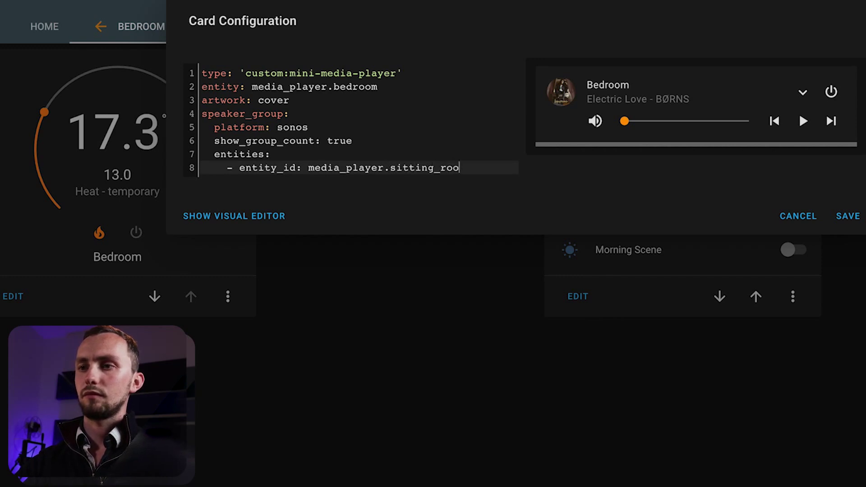
pyautogui.press('Return')
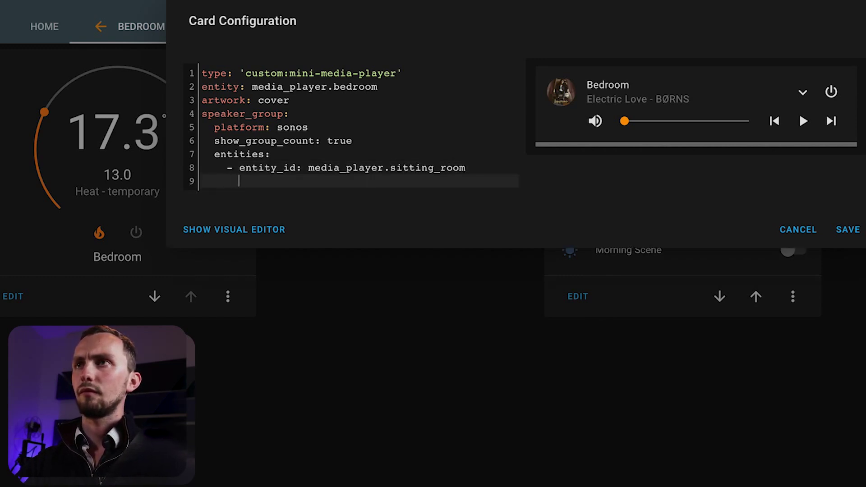
pyautogui.write('name: ')
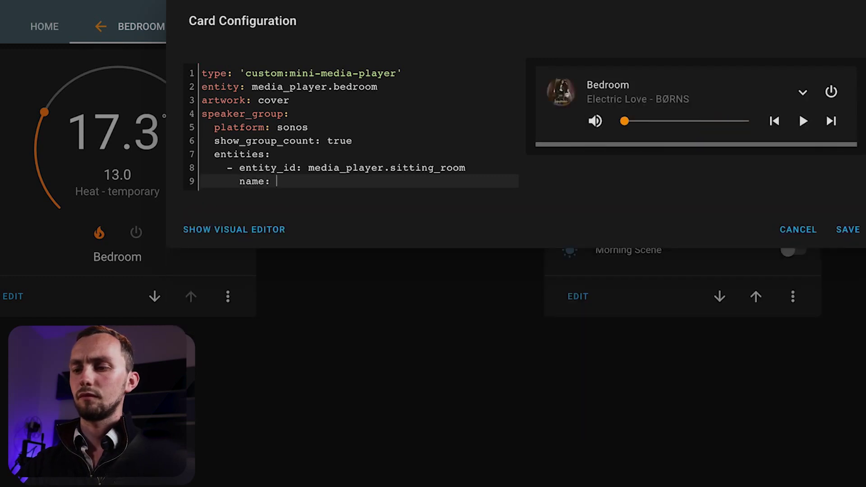
pyautogui.write('Sitting Room')
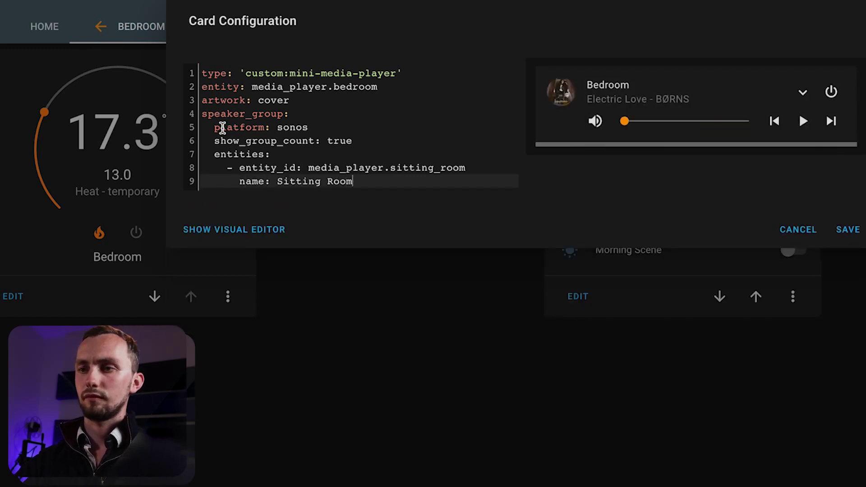
# - Duplicate the Sitting Room entry twice below itself in the speaker group's entities list
pyautogui.moveTo(362, 182); pyautogui.dragTo(157, 172)
pyautogui.hotkey('ctrl', 'c')
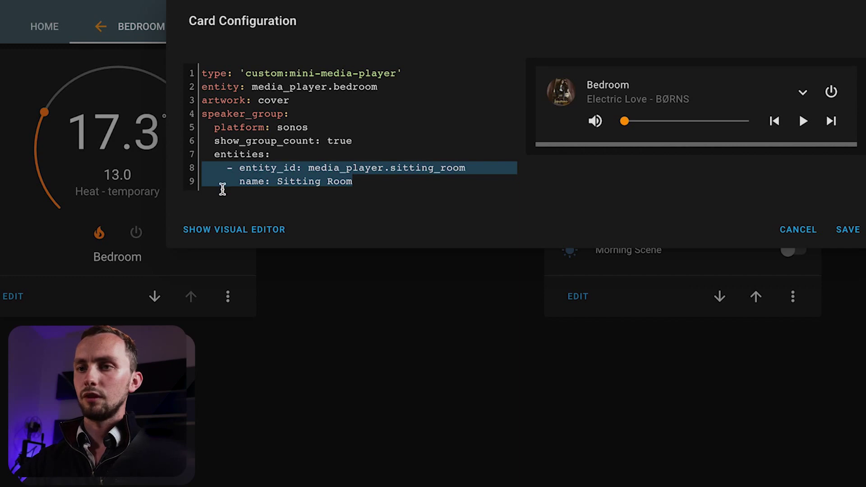
pyautogui.click(346, 178)
pyautogui.press('Return')
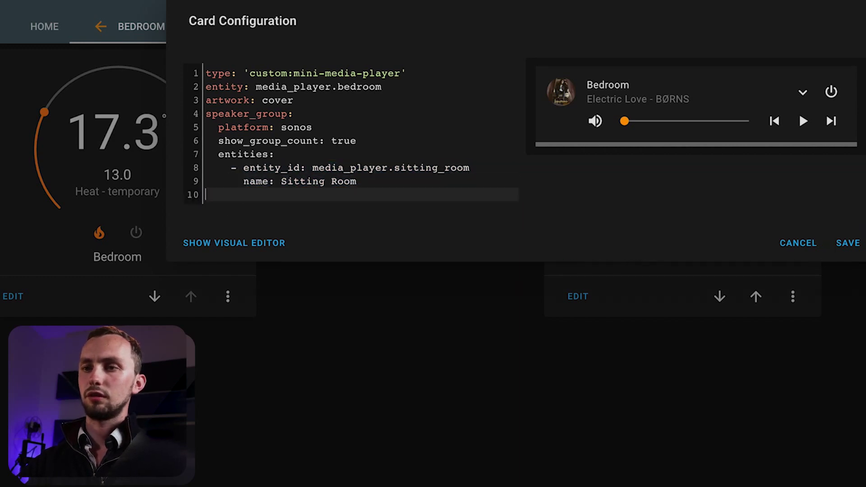
pyautogui.hotkey('ctrl', 'v')
pyautogui.press('Return')
pyautogui.hotkey('ctrl', 'v')
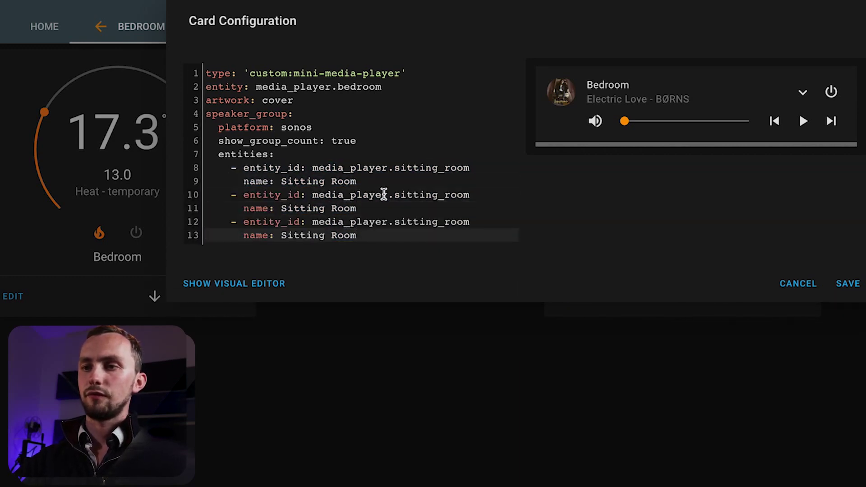
# - Change the second speaker entry to entity_id media_player.cave with the name Cave
pyautogui.moveTo(464, 194); pyautogui.dragTo(410, 194)
pyautogui.press('BackSpace')
pyautogui.press('BackSpace')
pyautogui.press('BackSpace')
pyautogui.press('BackSpace')
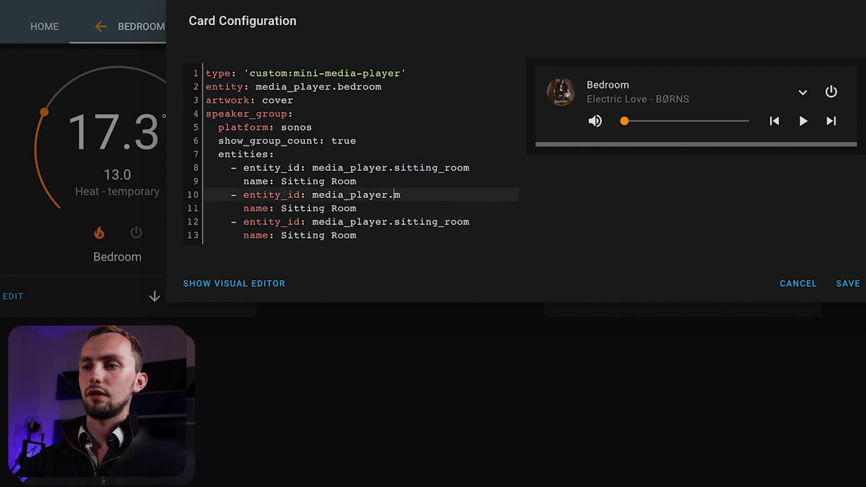
pyautogui.write('cave')
pyautogui.moveTo(347, 209); pyautogui.dragTo(281, 208)
pyautogui.write('Cave')
# - Change the third speaker entry to entity_id media_player.kitchen with the name Kitchen, and save the card
pyautogui.click(458, 223)
pyautogui.moveTo(458, 222); pyautogui.dragTo(282, 235)
pyautogui.write('kitchen')
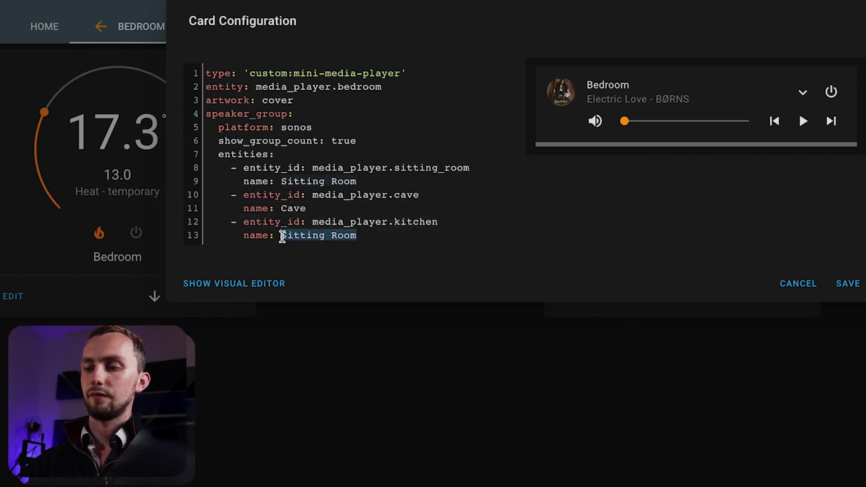
pyautogui.write('Kitchen')
pyautogui.click(848, 284)
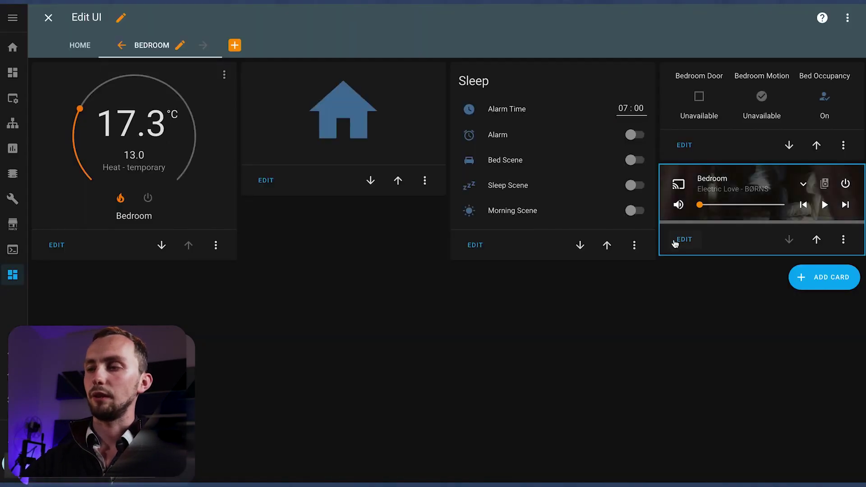
# - Check the speaker group management options and the source list on the new Bedroom media player card
pyautogui.click(825, 184)
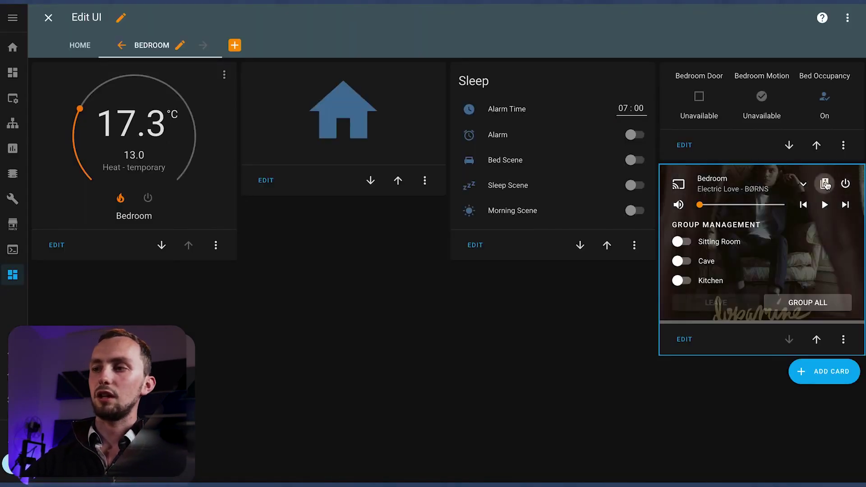
pyautogui.click(825, 184)
pyautogui.click(803, 184)
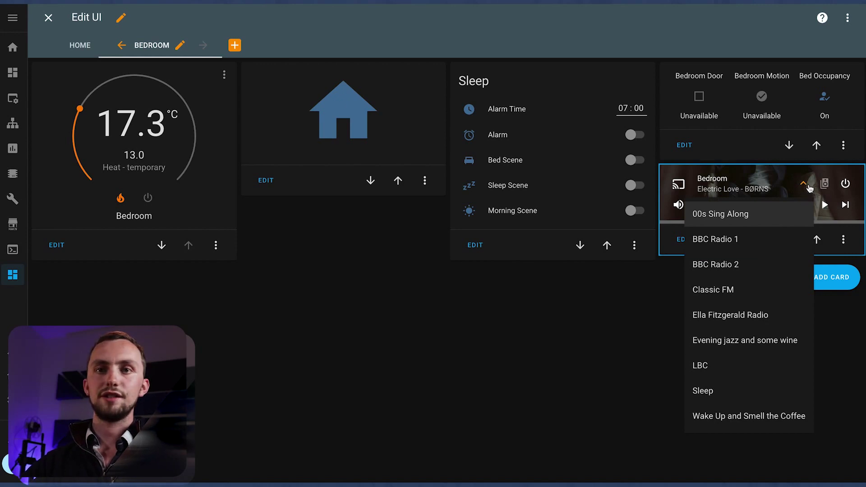
pyautogui.click(808, 187)
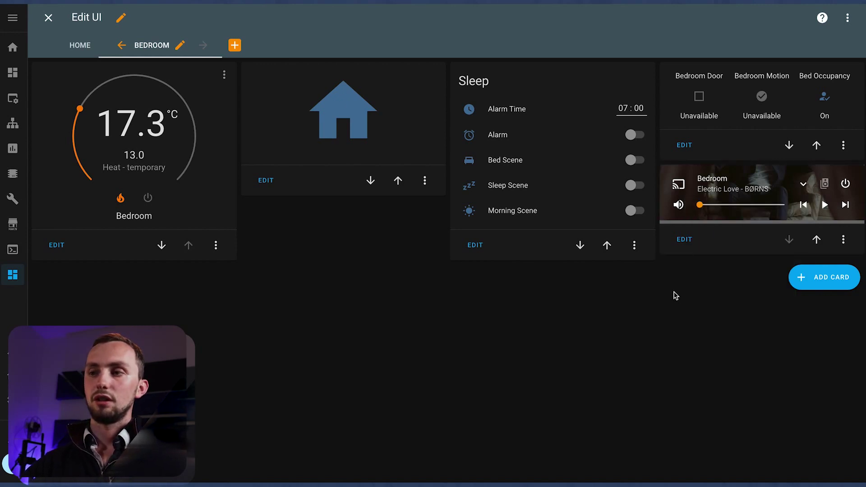
# - Add a manual card to the Bedroom view with the type 'custom:vertical-stack-in-card'
pyautogui.click(813, 285)
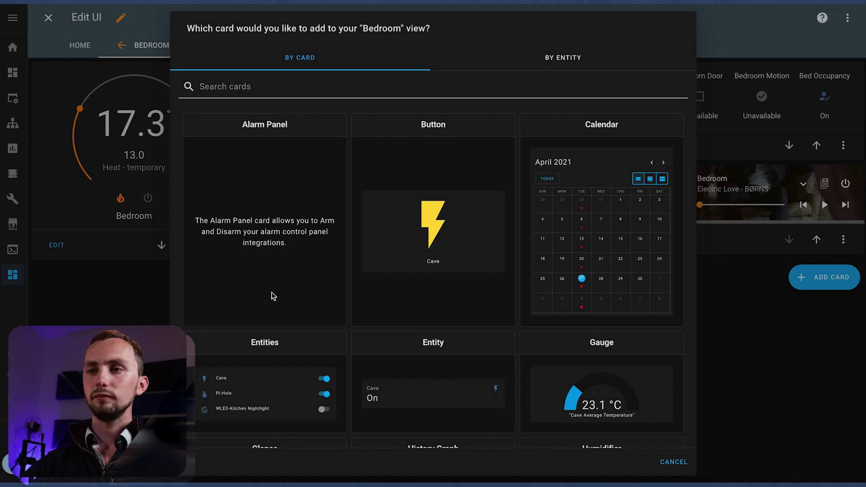
pyautogui.scroll(-10, 288, 298)
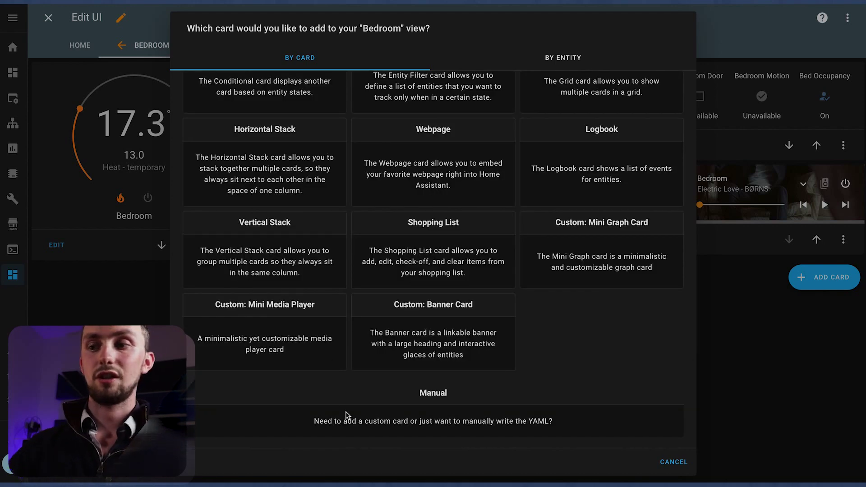
pyautogui.click(392, 417)
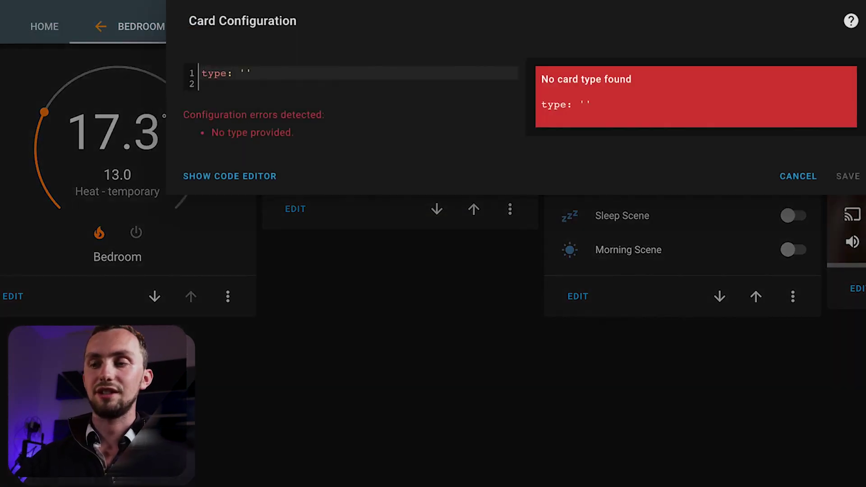
pyautogui.click(244, 73)
pyautogui.write('custom:vertical')
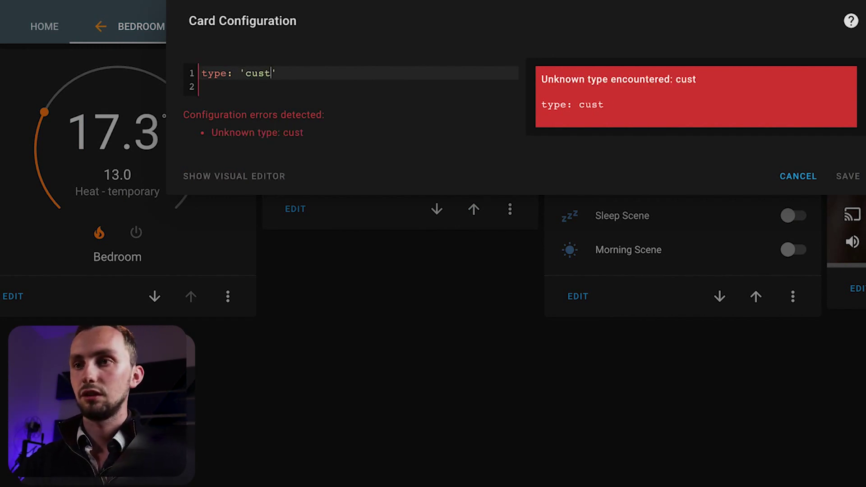
pyautogui.write('-s')
pyautogui.press('BackSpace')
pyautogui.press('BackSpace')
pyautogui.write('-stack-in-card')
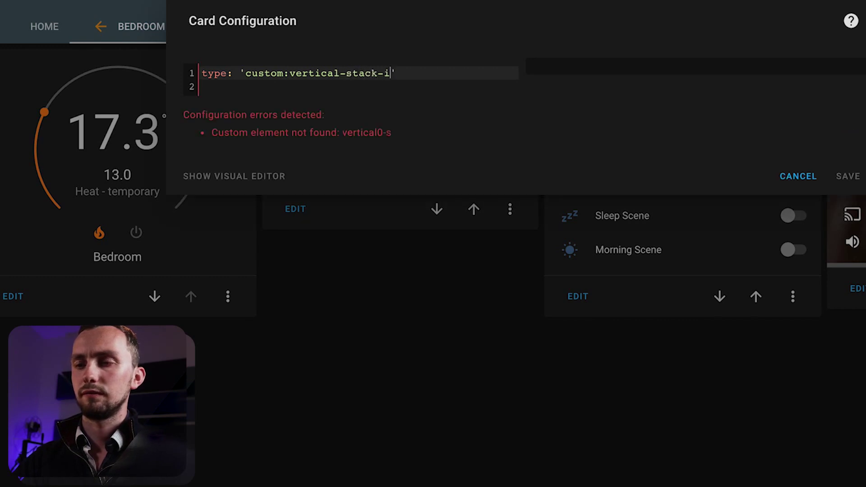
# - Give the stack card the title Ligthing and start its cards list
pyautogui.press('Return')
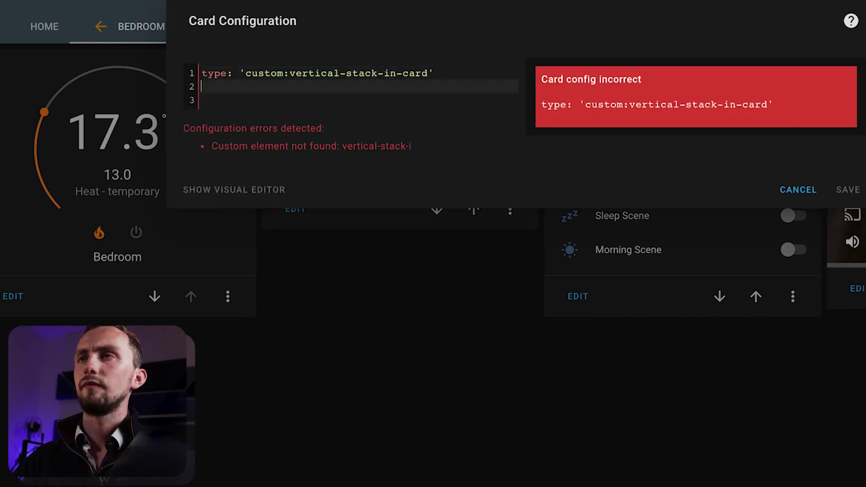
pyautogui.write('title: ')
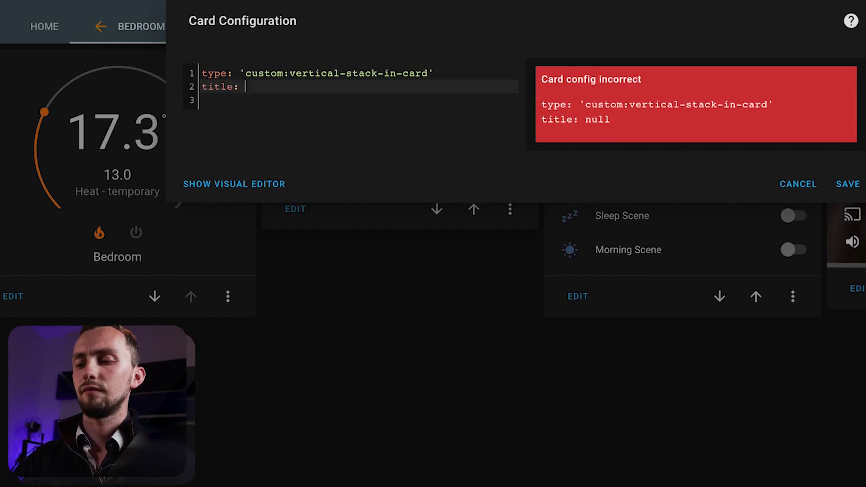
pyautogui.write('Ligthing')
pyautogui.press('Return')
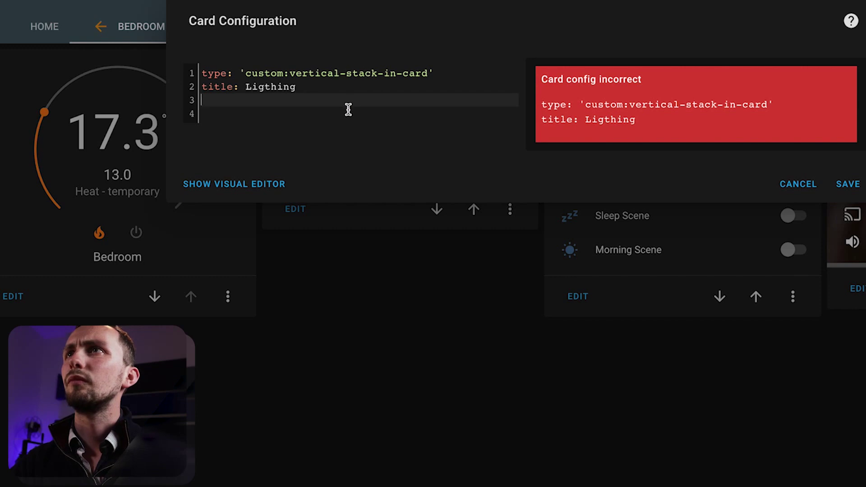
pyautogui.write('cards:')
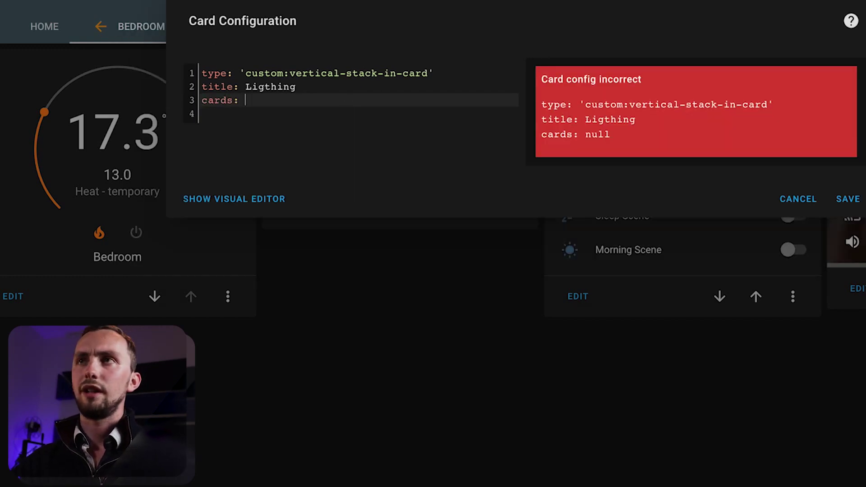
pyautogui.press('Return')
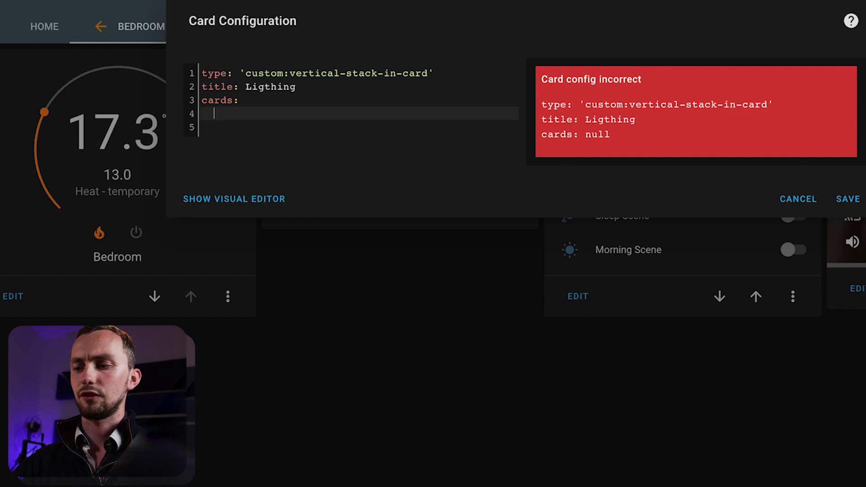
# - Add a card of type 'custom:paper-buttons-row' to the cards list, with a buttons key beneath it
pyautogui.write('- type: ')
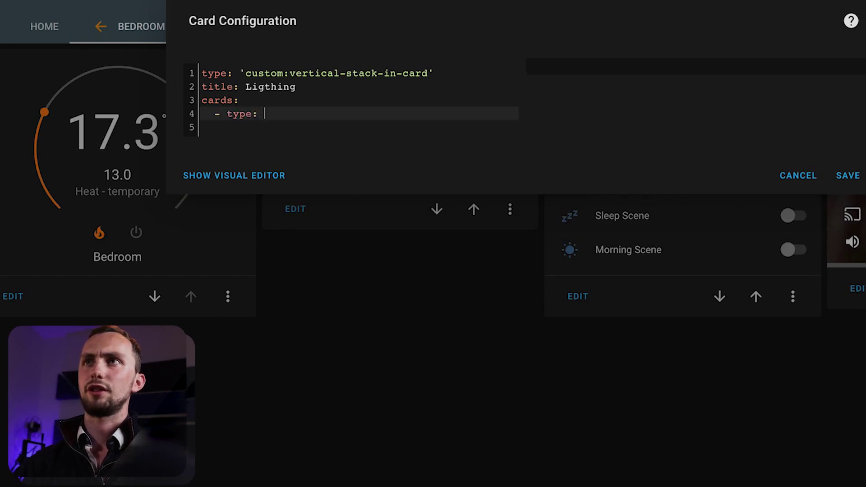
pyautogui.write("'")
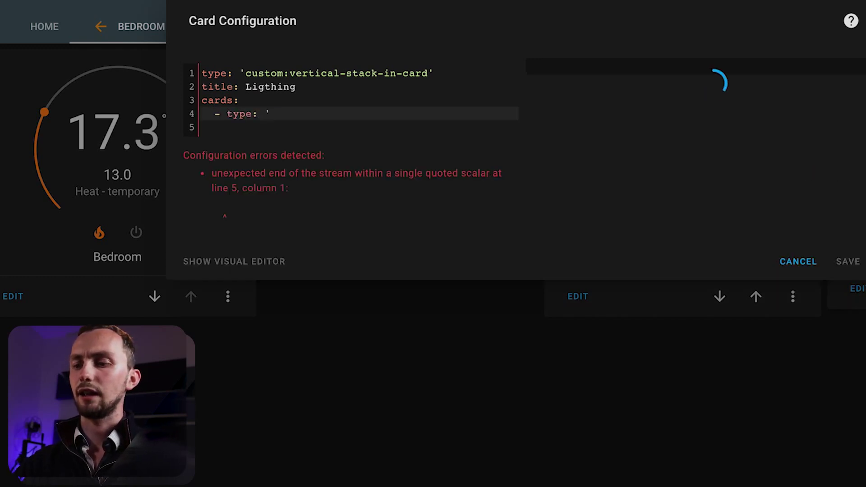
pyautogui.write('cutom:paper-button')
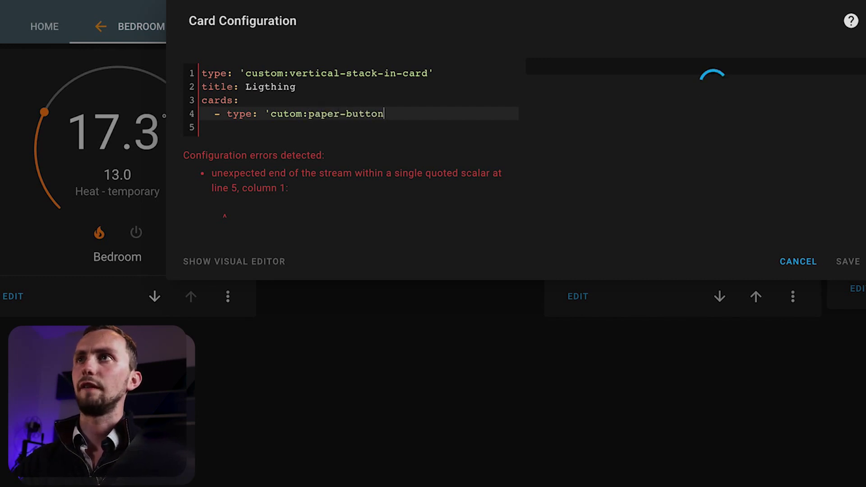
pyautogui.write("s-row'")
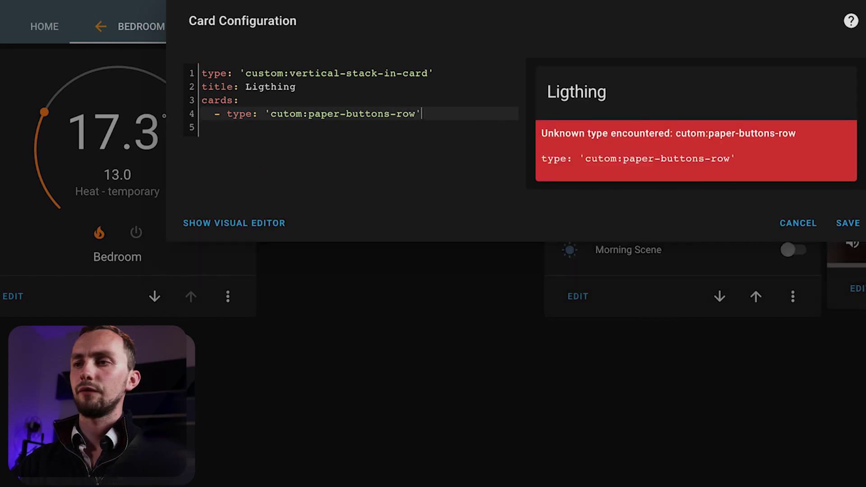
pyautogui.press('Return')
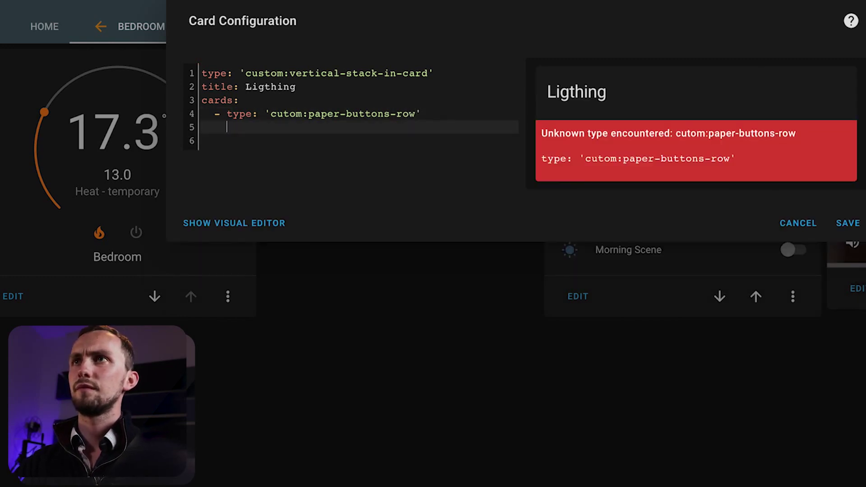
pyautogui.write('buttons:')
pyautogui.press('BackSpace')
pyautogui.press('BackSpace')
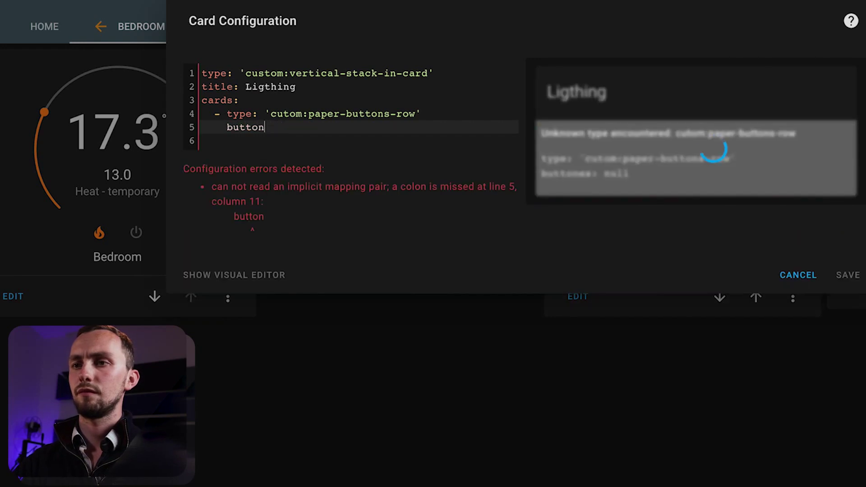
pyautogui.write('s:')
pyautogui.click(283, 114)
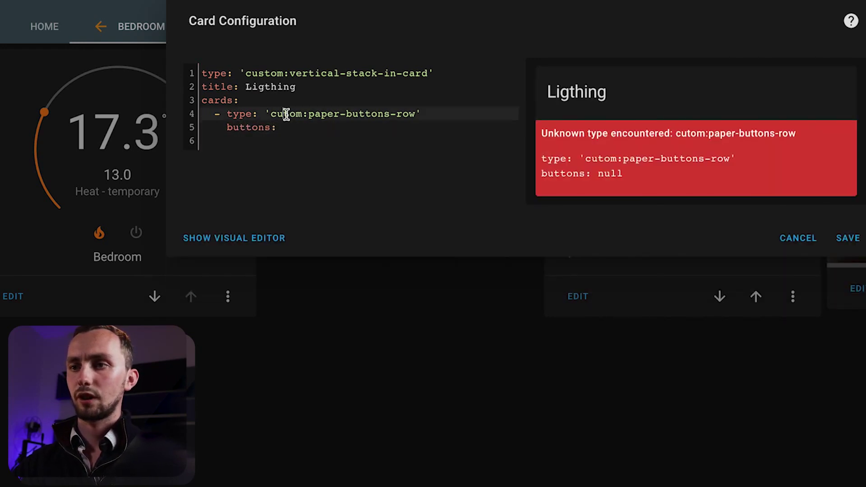
pyautogui.write('s')
pyautogui.click(284, 128)
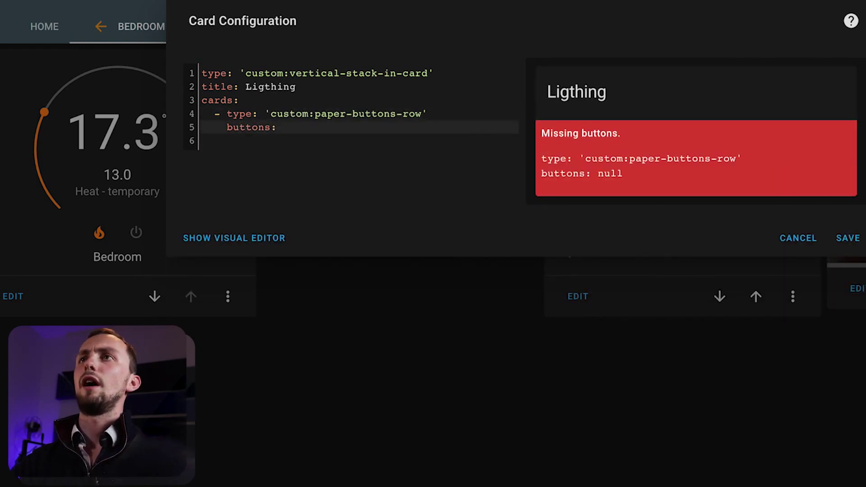
# - Add a first entry to the buttons list with the entity script.bed_day
pyautogui.press('Return')
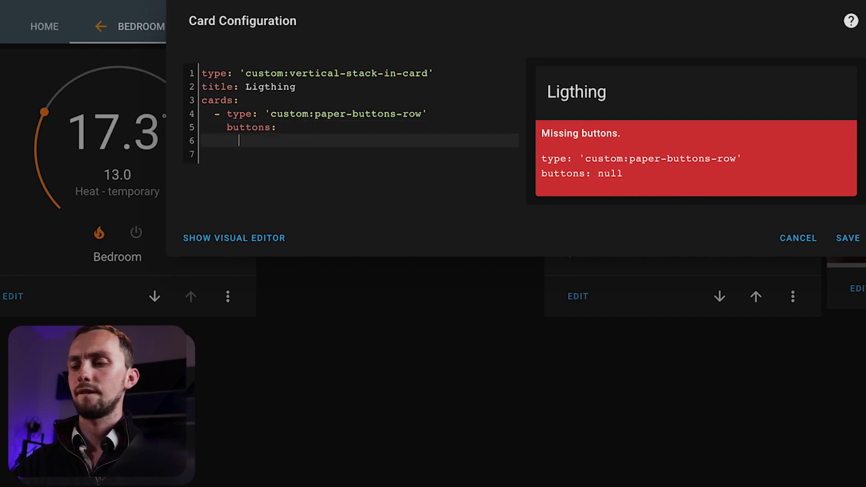
pyautogui.write('- entity:')
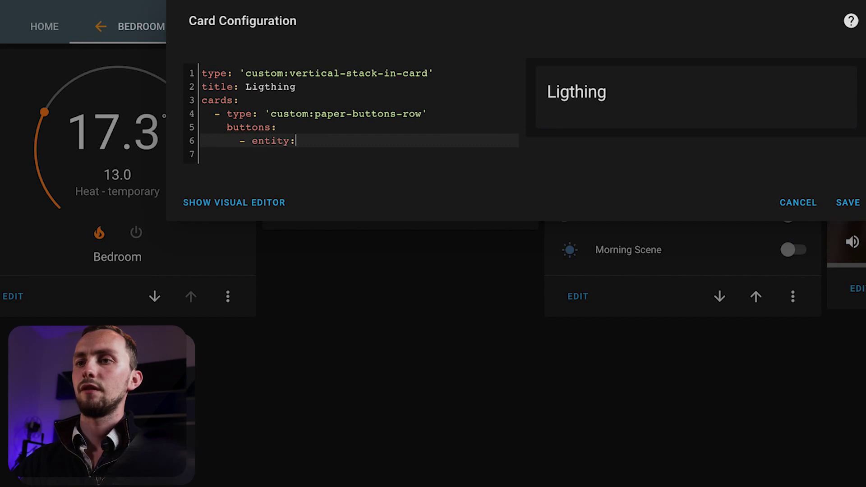
pyautogui.write(' scrip')
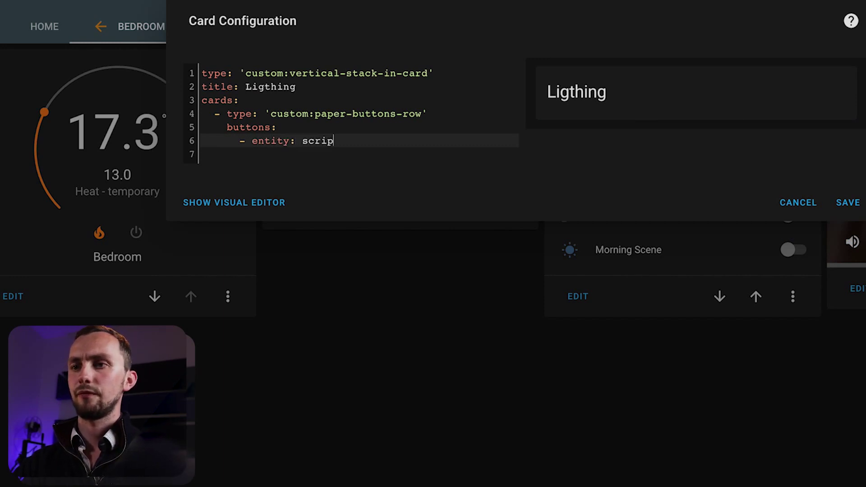
pyautogui.write('t.bed_day')
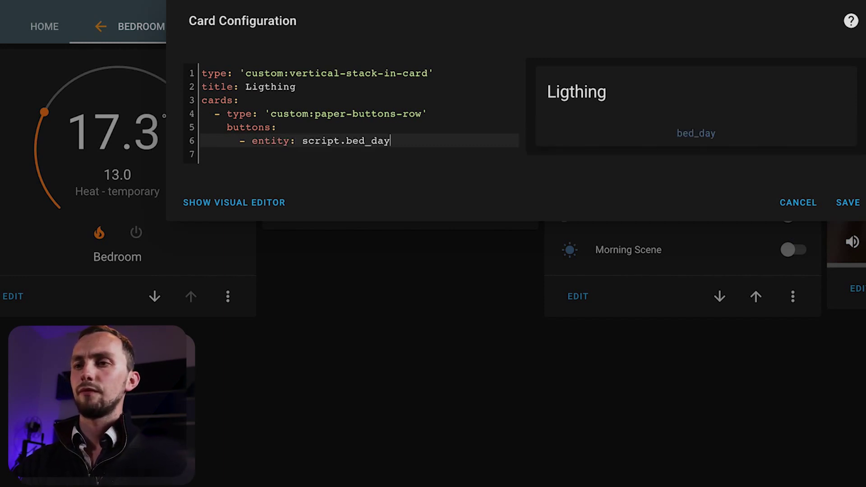
# - Give the script.bed_day button the icon mdi:white-balance-sunny and set its name to false
pyautogui.press('Return')
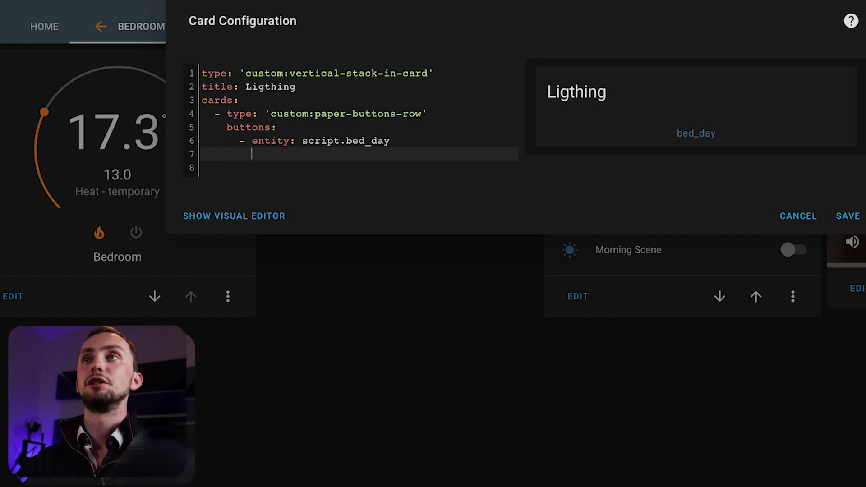
pyautogui.write('icon')
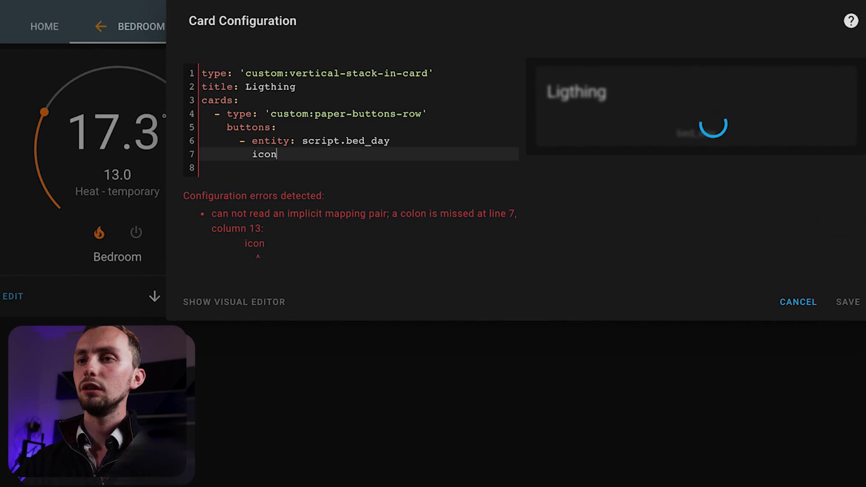
pyautogui.write(': mdi:')
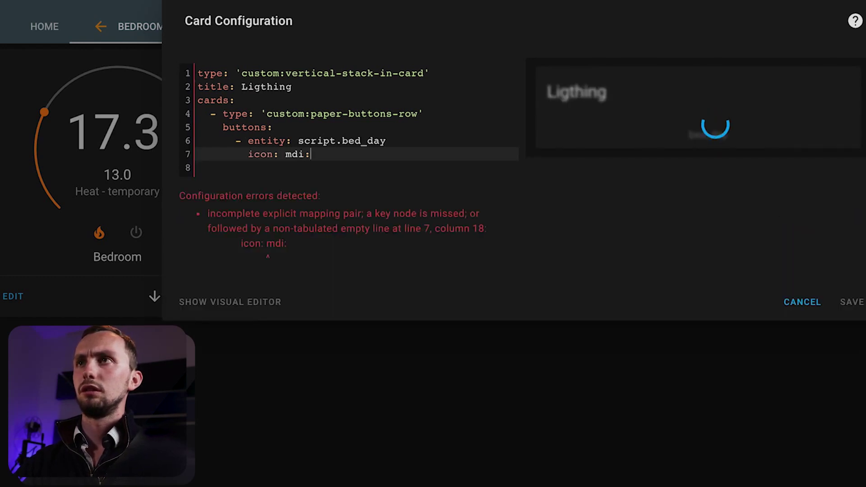
pyautogui.write('white-balance-sunny')
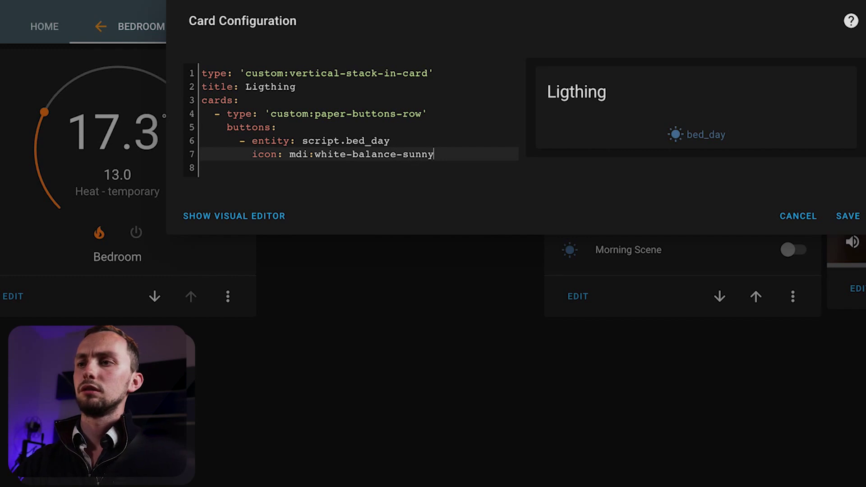
pyautogui.press('Return')
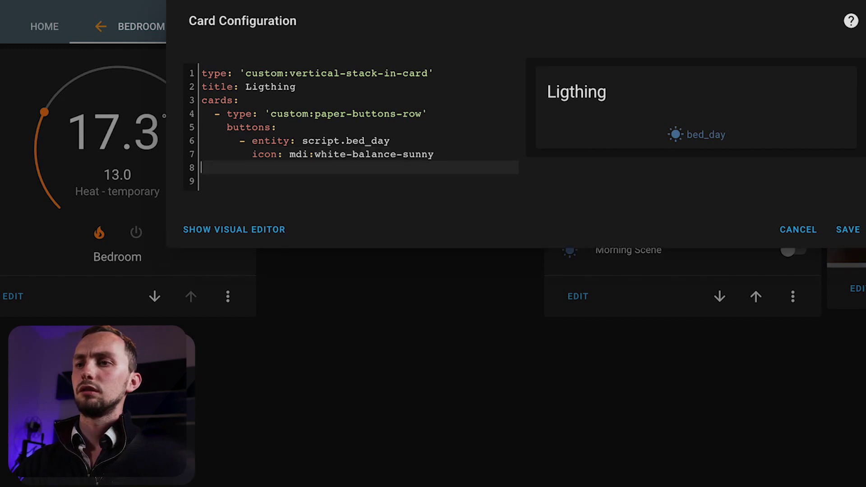
pyautogui.write('name: flase')
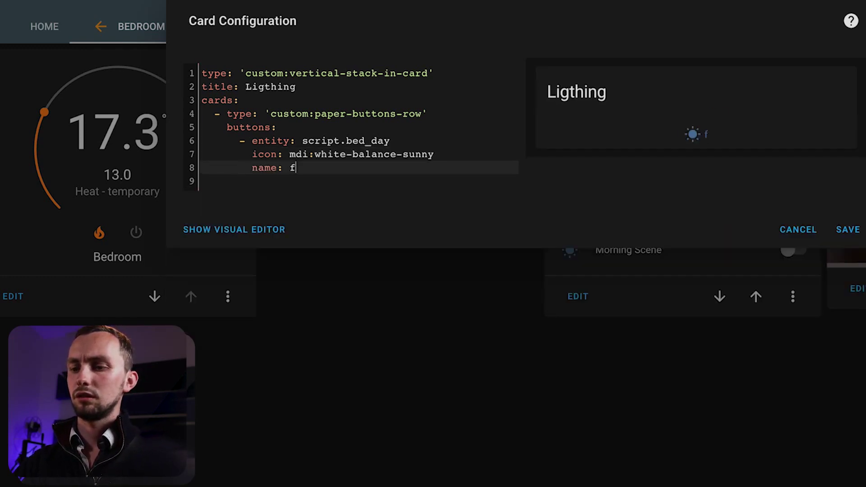
pyautogui.press('BackSpace')
pyautogui.press('Right')
pyautogui.write('l')
# - Duplicate the three-line script.bed_day button entry twice below itself in the buttons list
pyautogui.moveTo(333, 168); pyautogui.dragTo(184, 143)
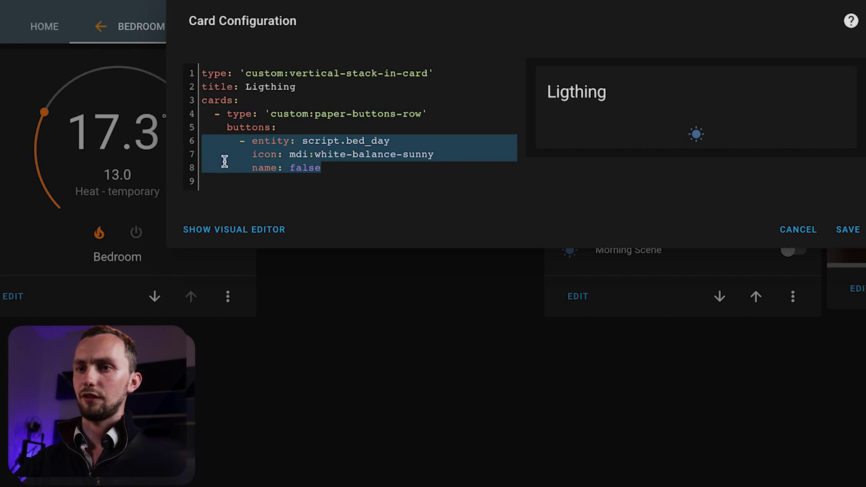
pyautogui.hotkey('ctrl', 'c')
pyautogui.click(215, 180)
pyautogui.hotkey('ctrl', 'v')
pyautogui.press('Return')
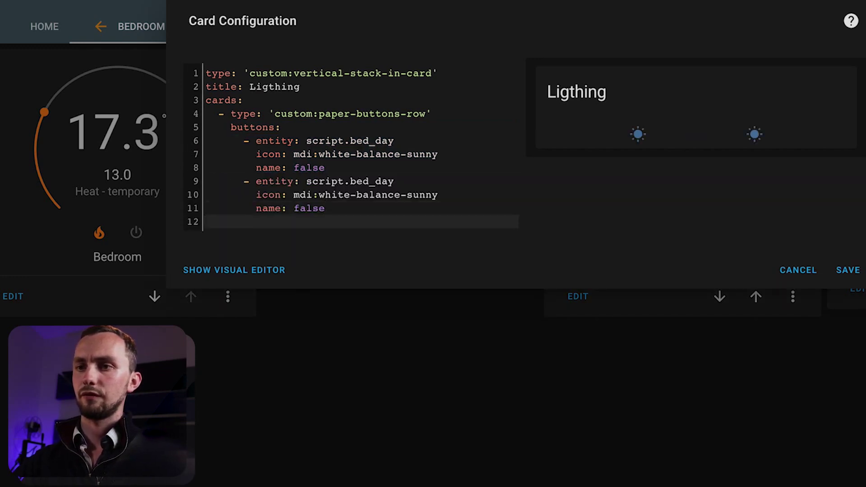
pyautogui.hotkey('ctrl', 'v')
# - Change the second button's entity to script.bed_relax
pyautogui.click(403, 181)
pyautogui.press('BackSpace')
pyautogui.write('relax')
# - Change the third button's entity to script.bed_sleep and its icon to mdi:sleep
pyautogui.click(412, 221)
pyautogui.press('BackSpace')
pyautogui.press('BackSpace')
pyautogui.press('BackSpace')
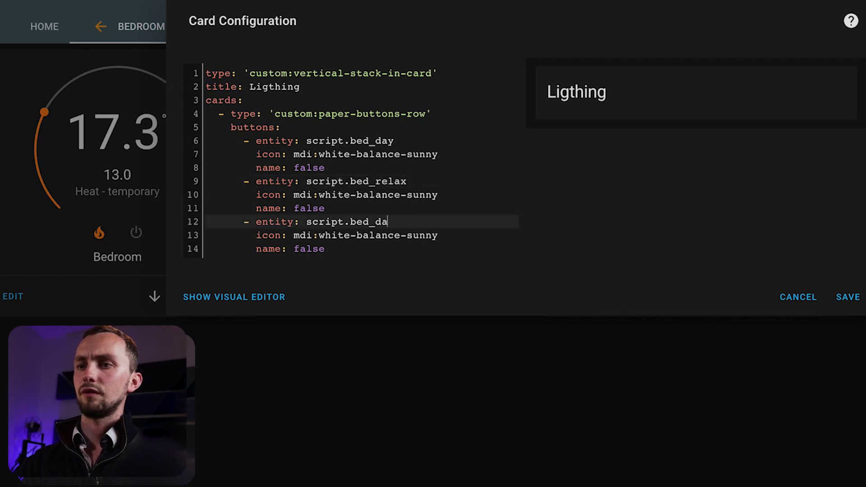
pyautogui.write('sleep')
pyautogui.moveTo(438, 235); pyautogui.dragTo(322, 235)
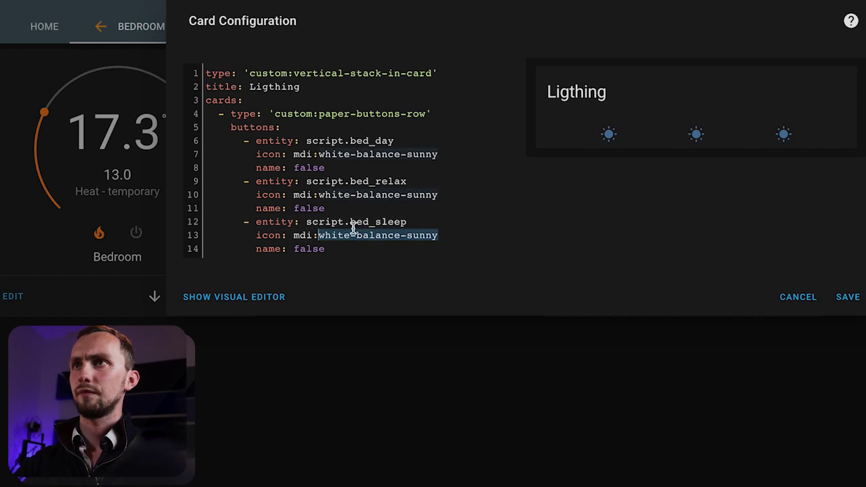
pyautogui.write('sleep')
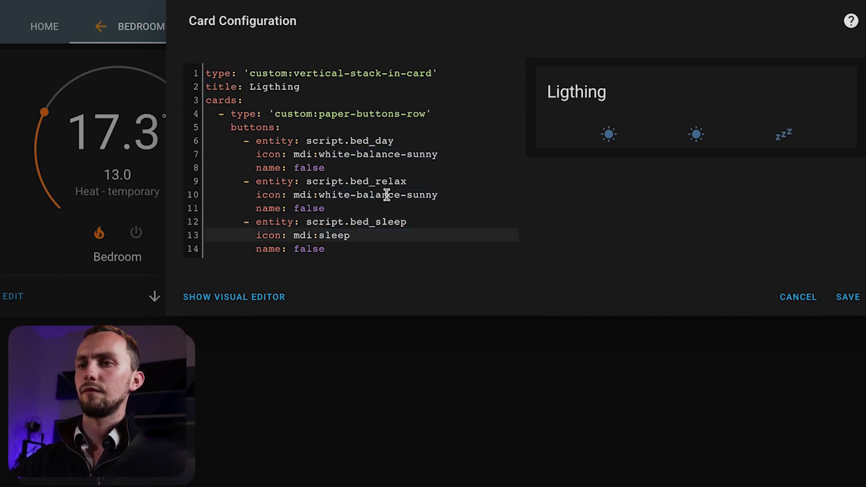
# - Change the script.bed_relax button's icon to mdi:book-open-page-variant
pyautogui.moveTo(439, 194); pyautogui.dragTo(319, 194)
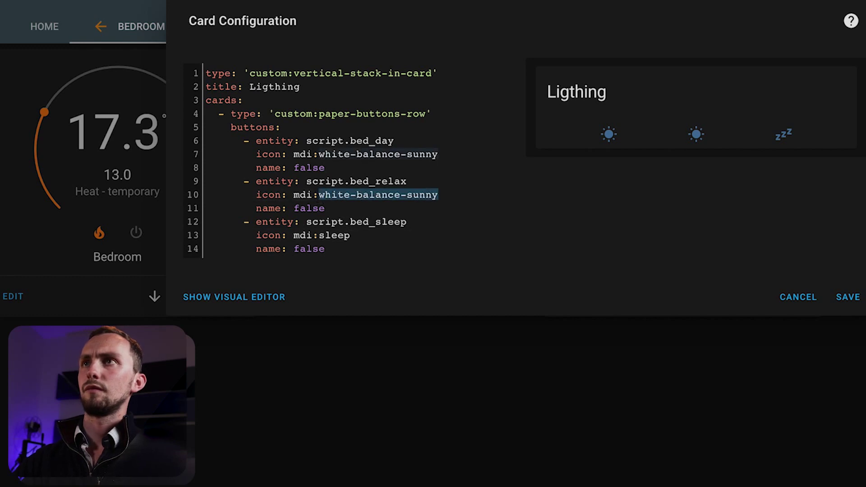
pyautogui.write('rea')
pyautogui.press('BackSpace')
pyautogui.press('BackSpace')
pyautogui.press('BackSpace')
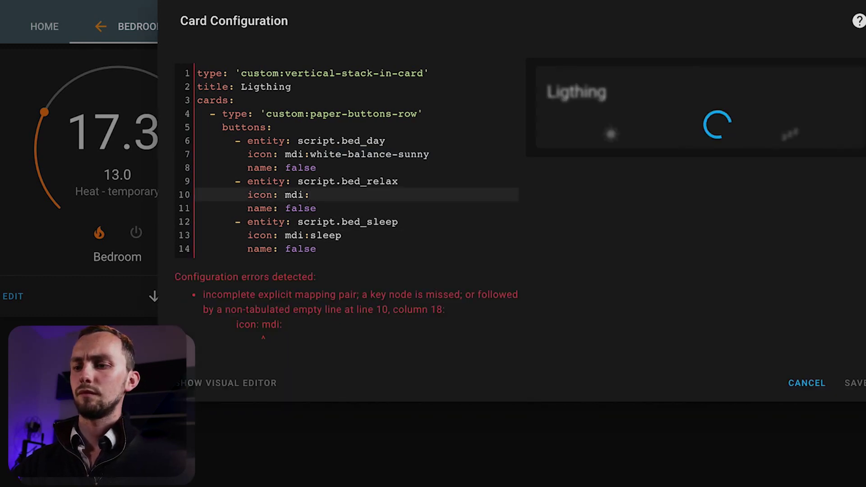
pyautogui.write('book-pag')
pyautogui.press('BackSpace')
pyautogui.press('BackSpace')
pyautogui.press('BackSpace')
pyautogui.press('BackSpace')
pyautogui.write('-')
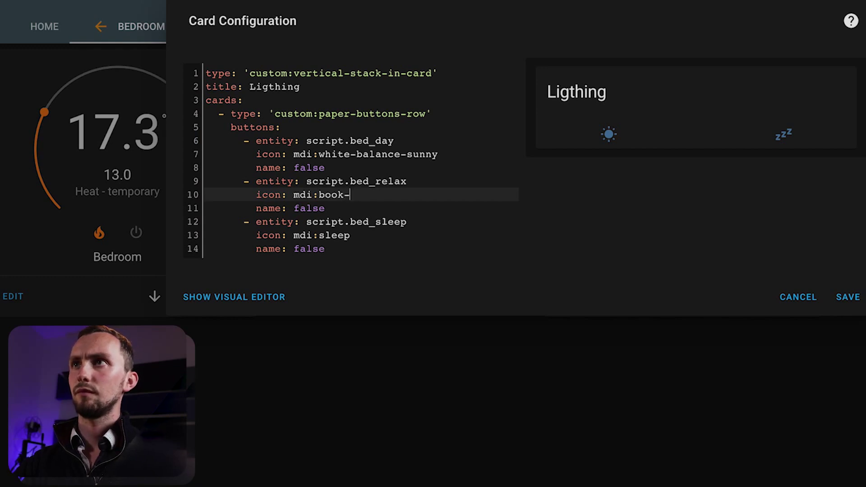
pyautogui.write('open-page-variant')
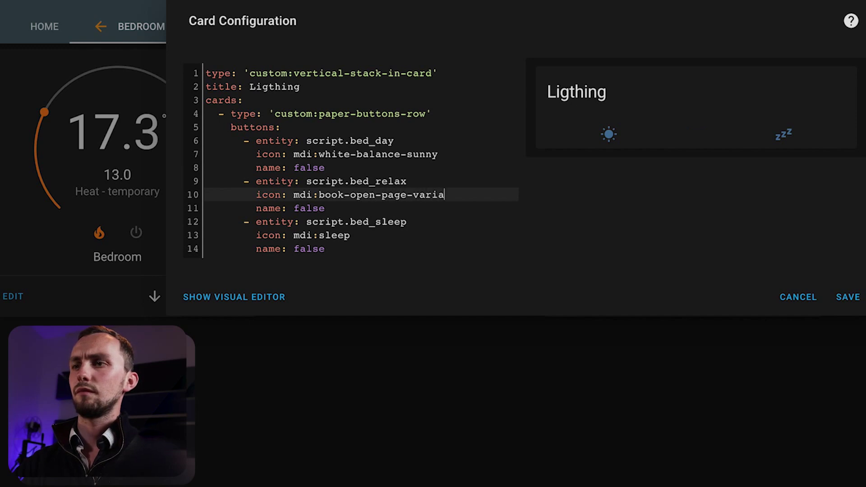
pyautogui.click(337, 235)
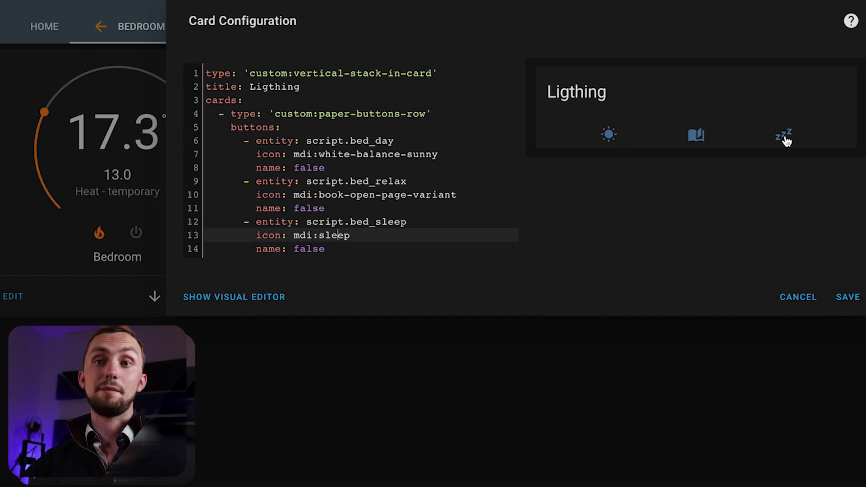
# - Start a second card in the stack, below the buttons row, with an entities type and an entities list
pyautogui.click(396, 250)
pyautogui.press('Return')
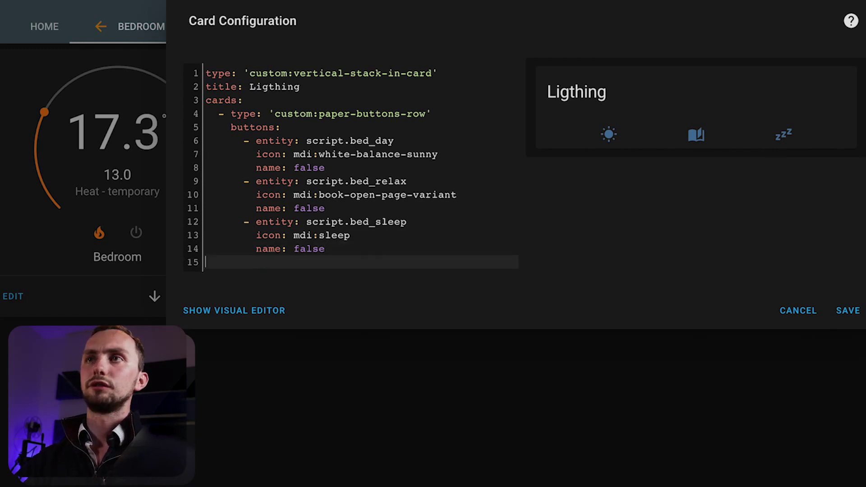
pyautogui.write('- type: entites')
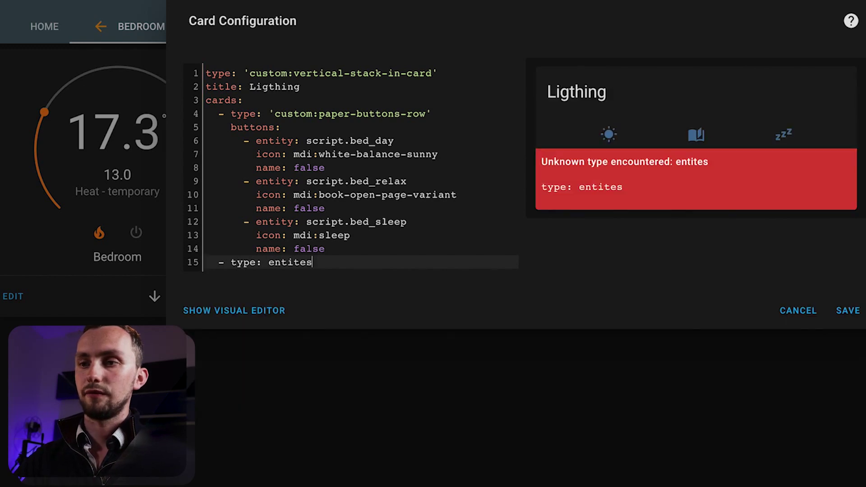
pyautogui.press('Return')
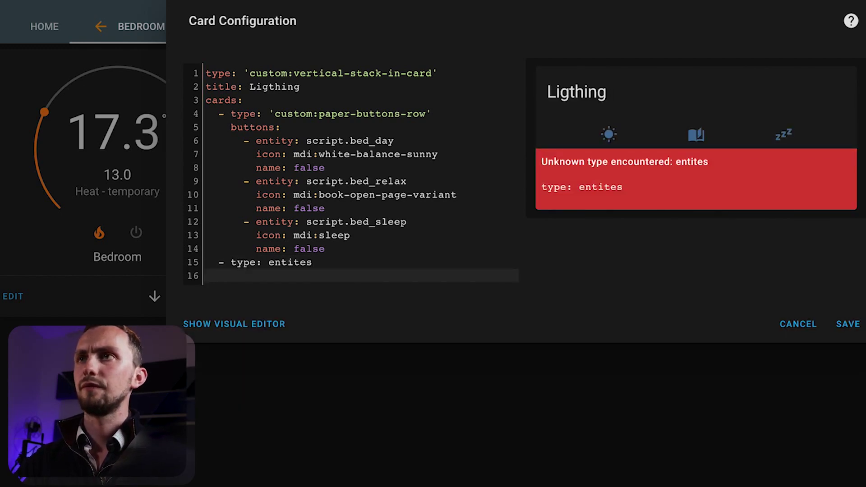
pyautogui.write('entities:')
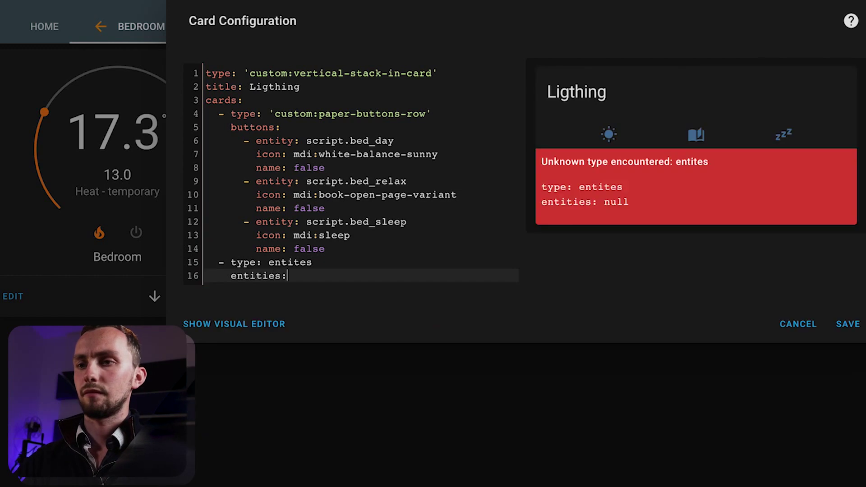
pyautogui.press('BackSpace')
pyautogui.press('Return')
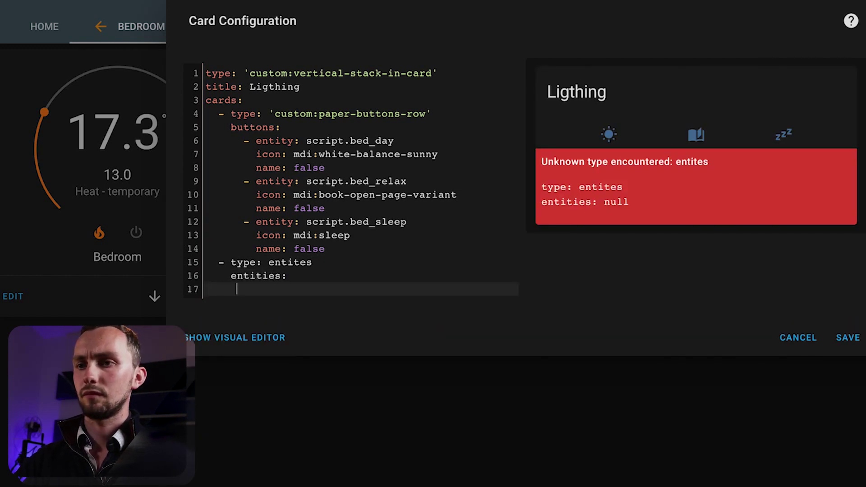
# - Add light.bedroom as the first listed entity and correct the card type's spelling to entities
pyautogui.write('- ')
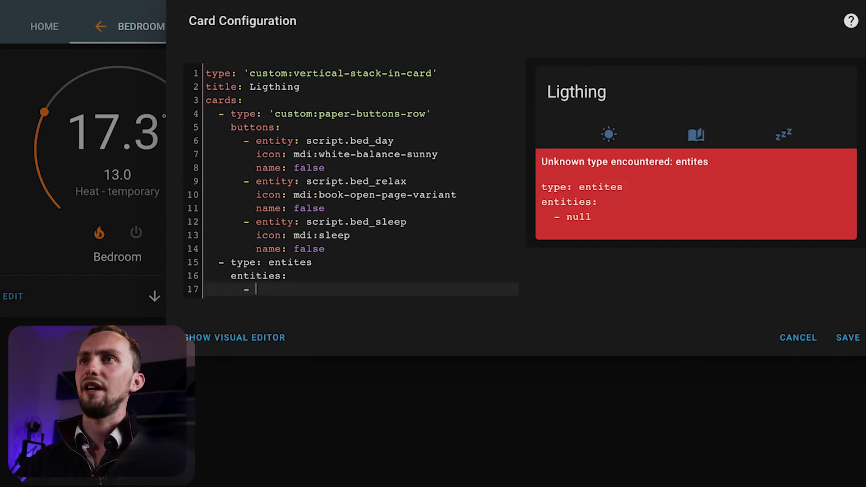
pyautogui.write('light.edrom')
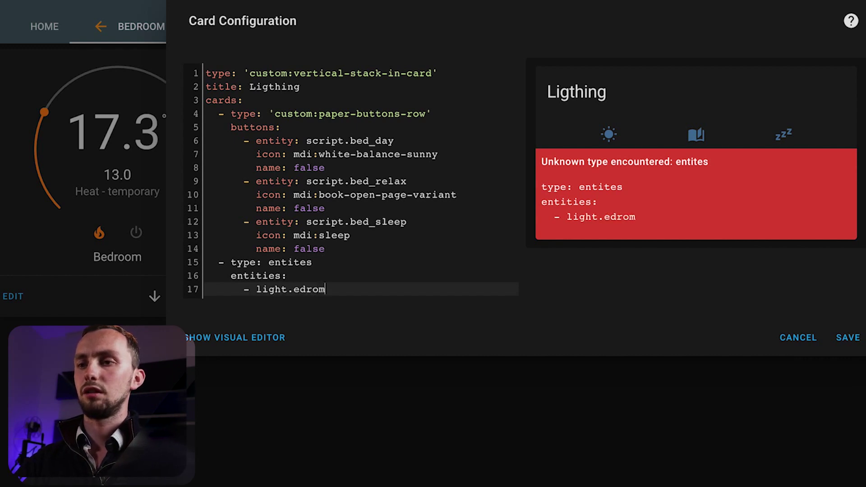
pyautogui.press('BackSpace')
pyautogui.write('om')
pyautogui.press('Left')
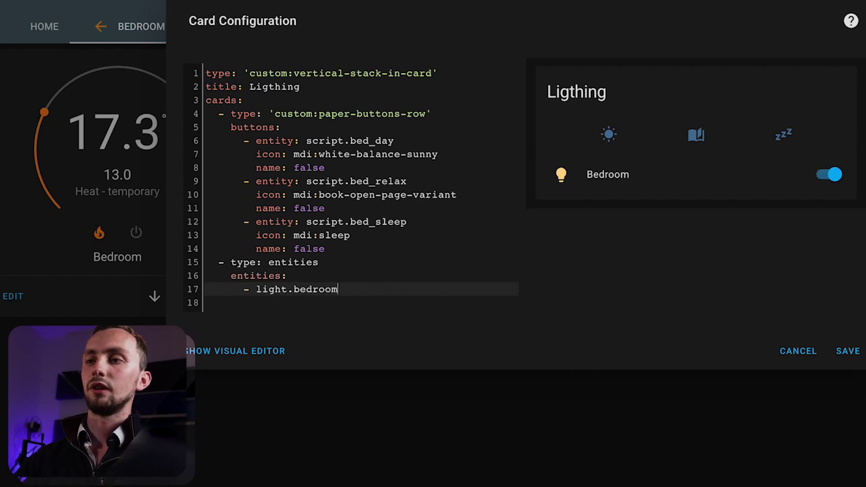
# - Add light.desk to the entities list below light.bedroom
pyautogui.press('Return')
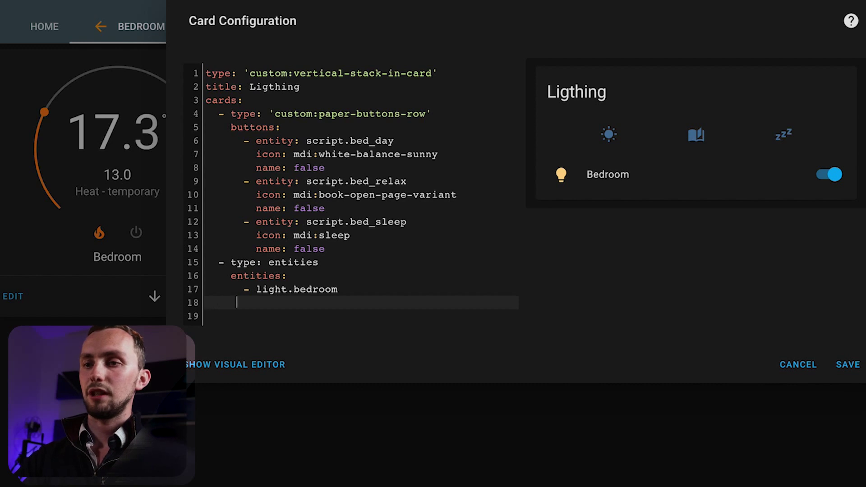
pyautogui.write('- ')
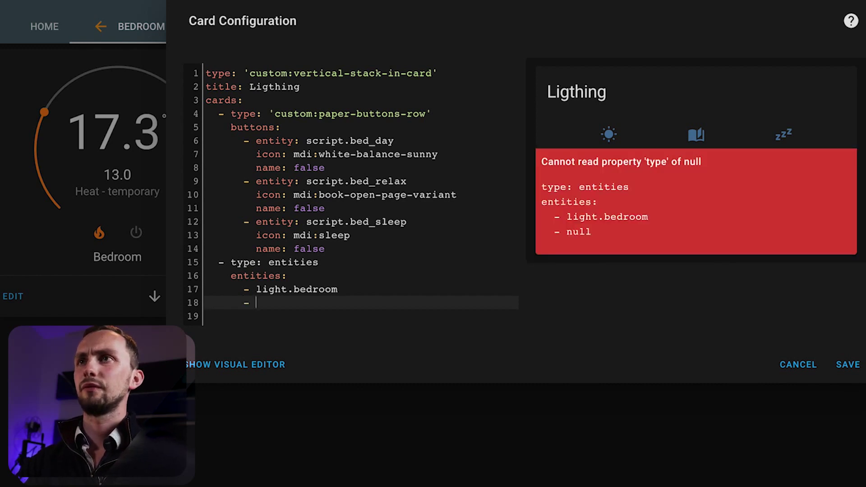
pyautogui.write('light.desk')
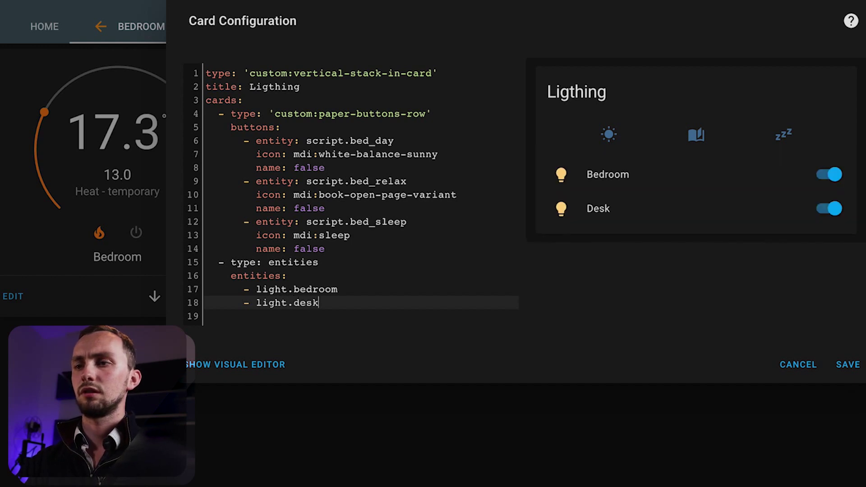
# - Add a third entity, light.bedsite_left, to the entities list
pyautogui.press('Return')
pyautogui.write('- li')
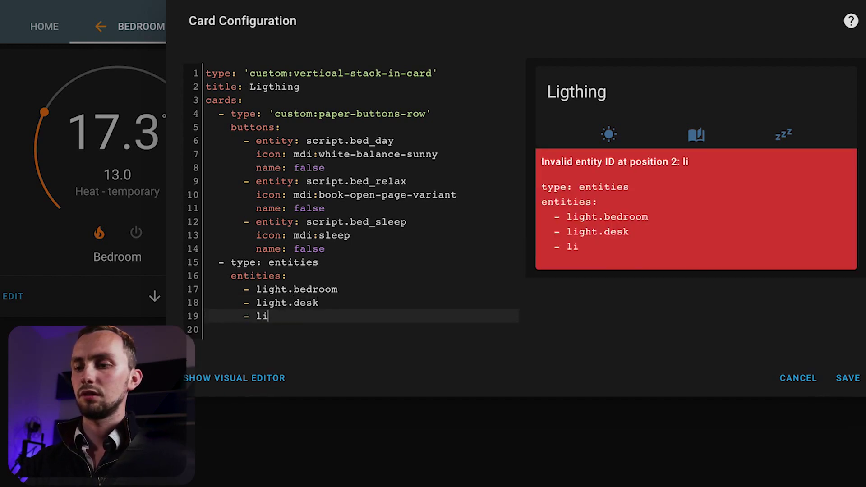
pyautogui.write('ght.edsit')
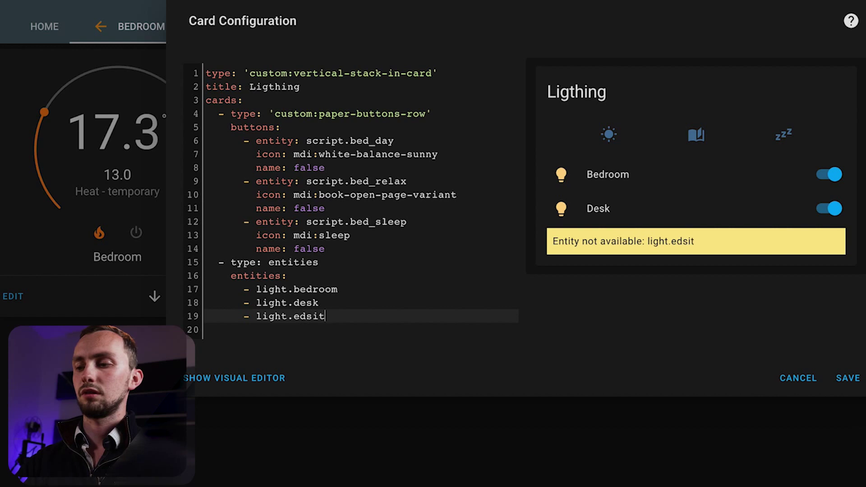
pyautogui.write('e_left')
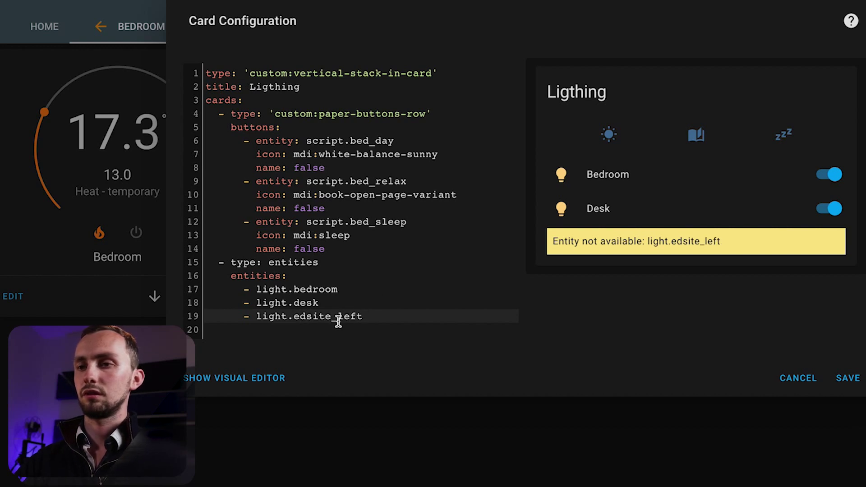
pyautogui.click(291, 316)
pyautogui.write('b')
pyautogui.click(377, 315)
# - Add light.bedside_right as the fourth entity in the list
pyautogui.press('Return')
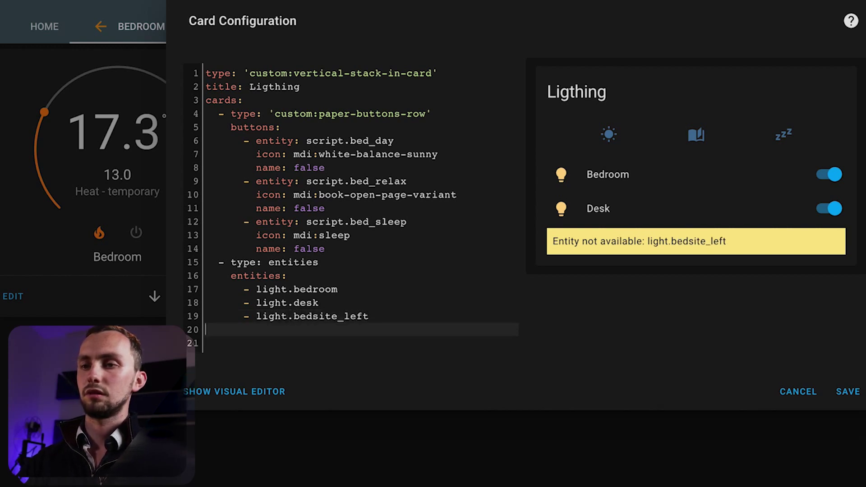
pyautogui.write('- l')
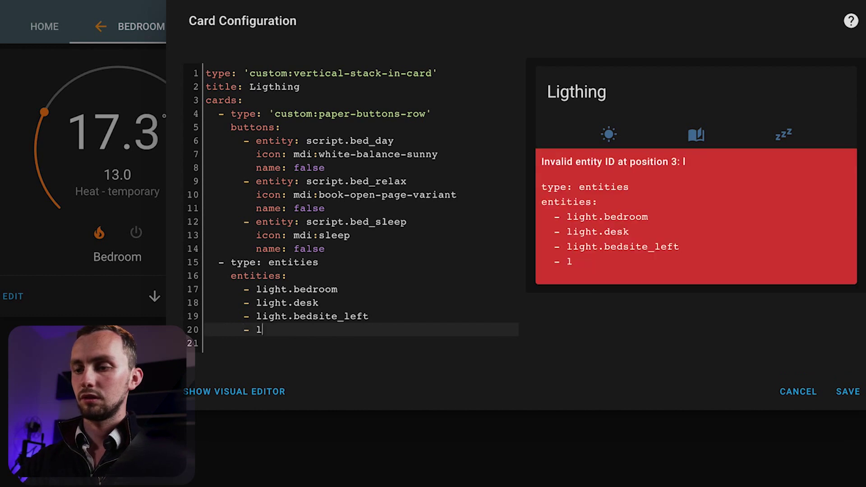
pyautogui.write('ight.bedsid')
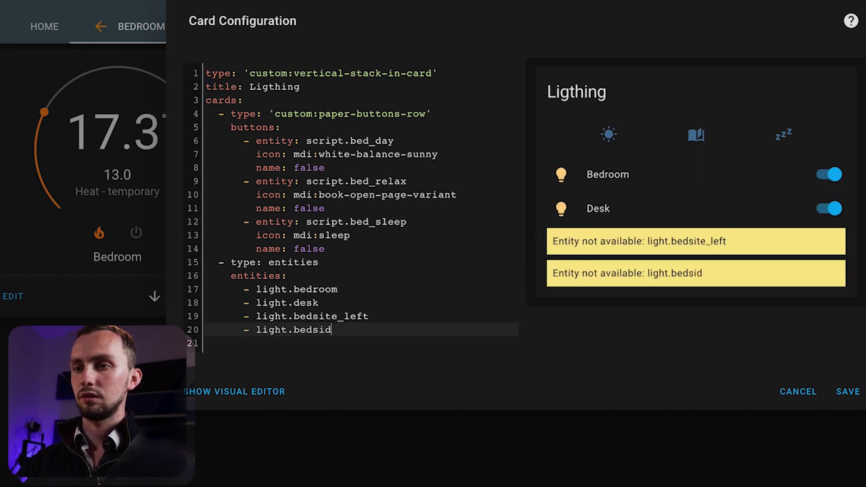
pyautogui.write('e_right')
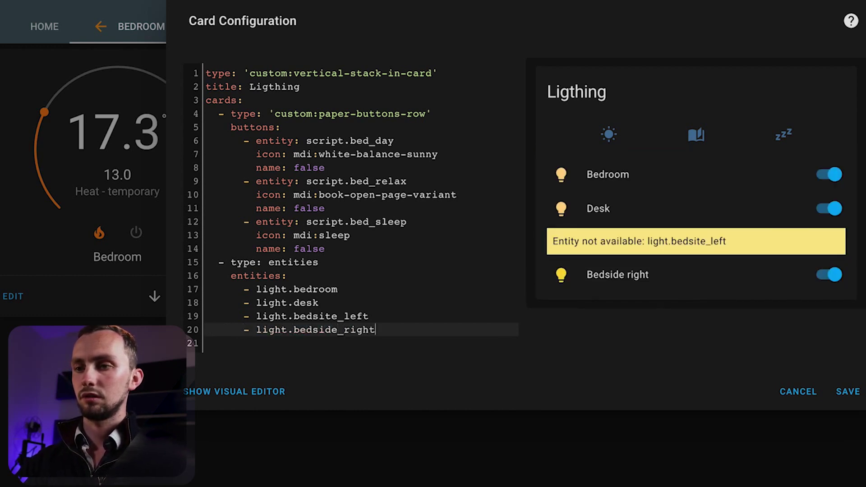
# - Correct the third entity's name to light.bedside_left
pyautogui.click(332, 316)
pyautogui.press('BackSpace')
pyautogui.write('d')
pyautogui.click(385, 329)
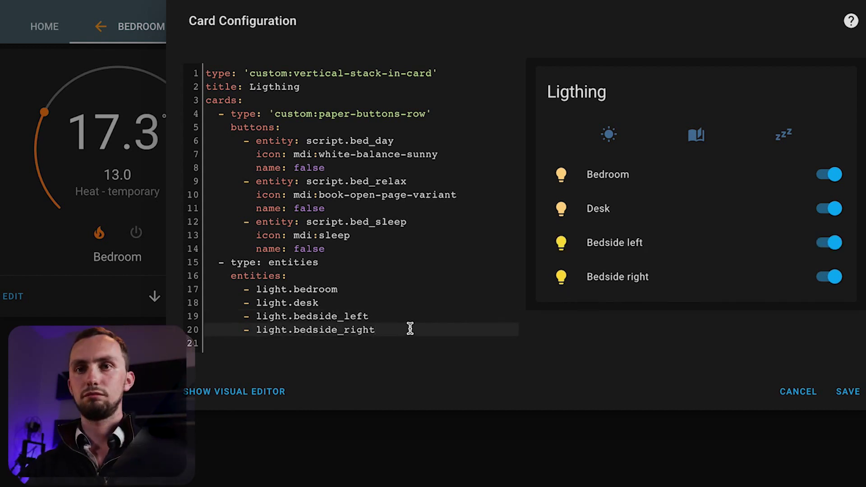
pyautogui.click(342, 289)
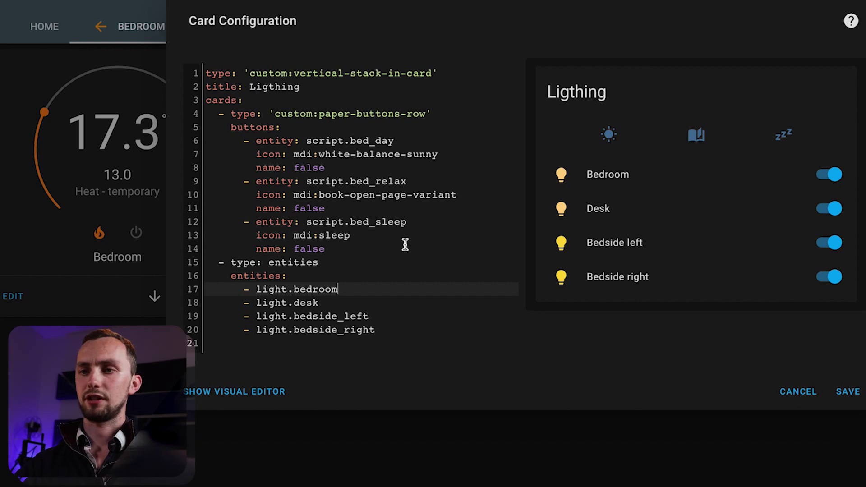
pyautogui.click(383, 315)
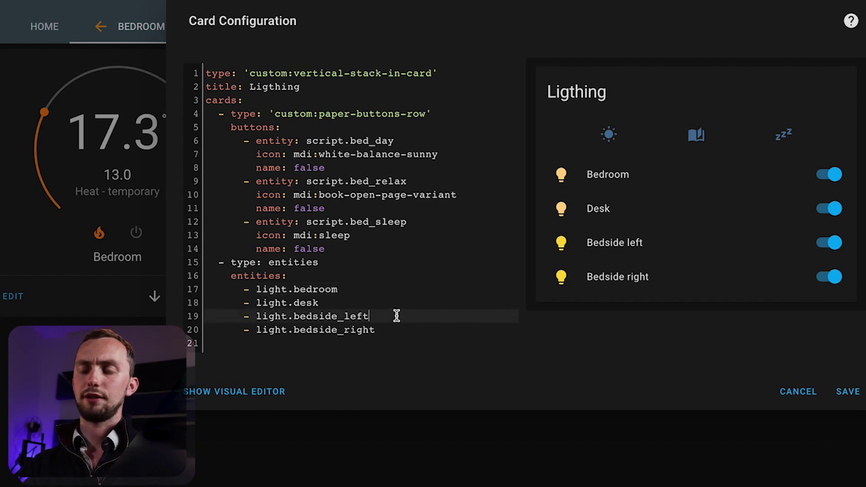
pyautogui.click(361, 301)
# - Add light.bedroom_light at the end of the entities list and save the Ligthing card
pyautogui.click(373, 321)
pyautogui.press('Down')
pyautogui.press('End')
pyautogui.press('Return')
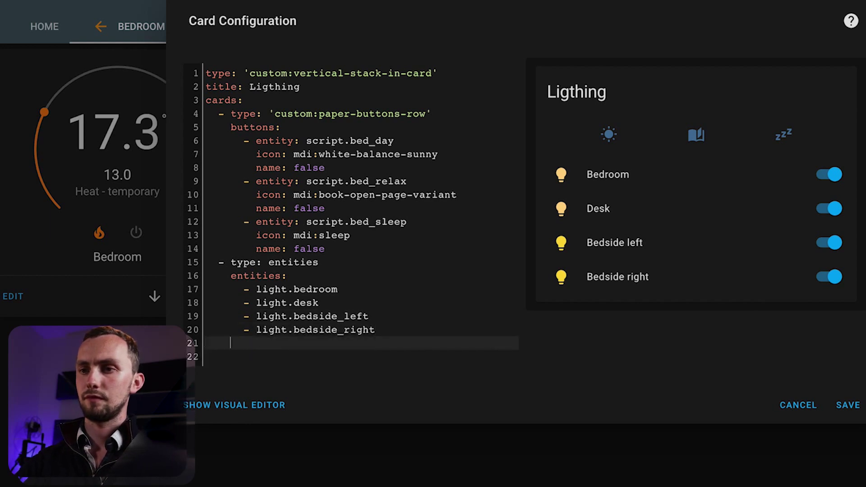
pyautogui.write('- light')
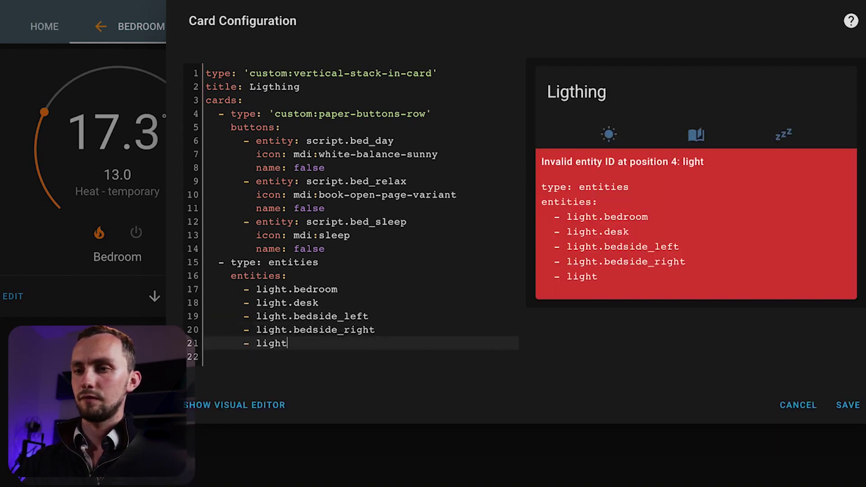
pyautogui.write('.bedroom_le')
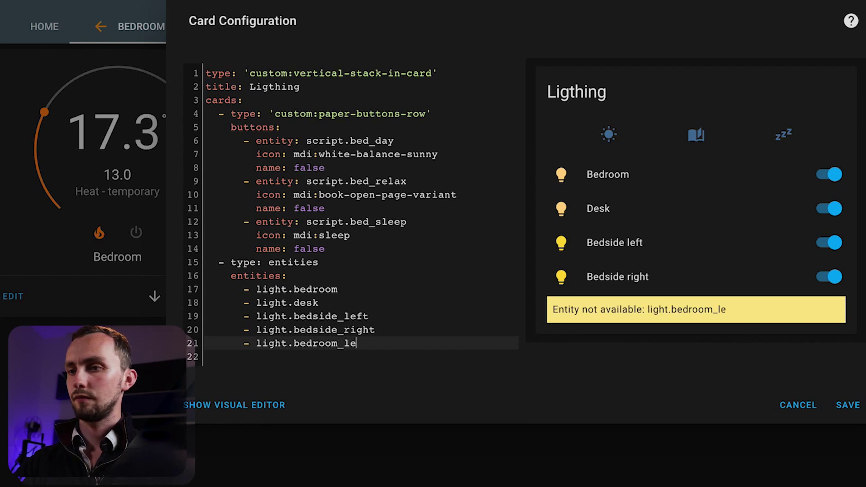
pyautogui.press('BackSpace')
pyautogui.write('ight')
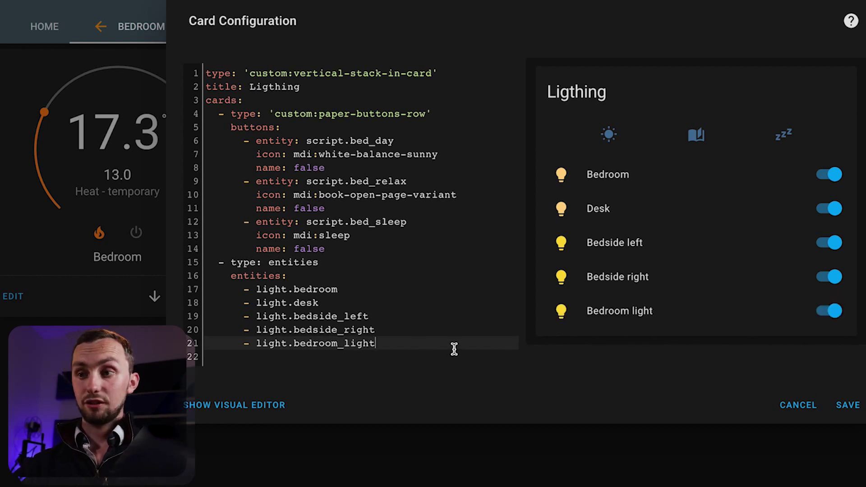
pyautogui.click(849, 406)
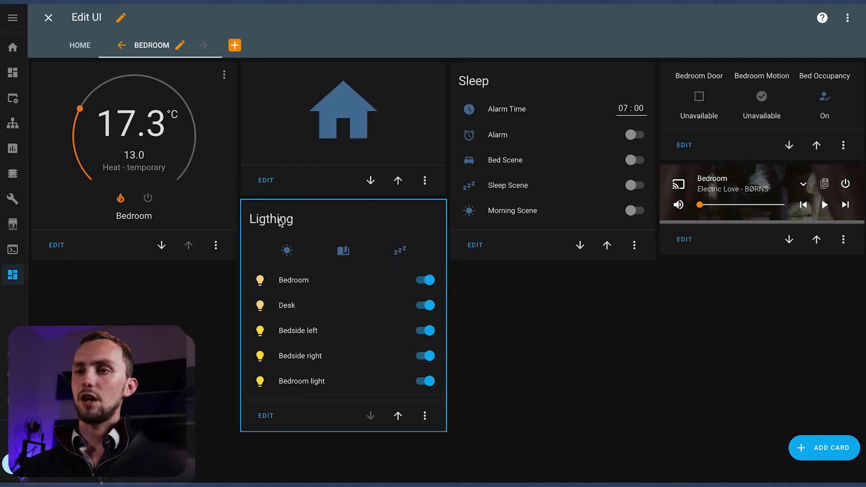
# - Move the Ligthing card forward to the first position in the Bedroom view, and switch to the Home view
pyautogui.click(398, 416)
pyautogui.click(824, 385)
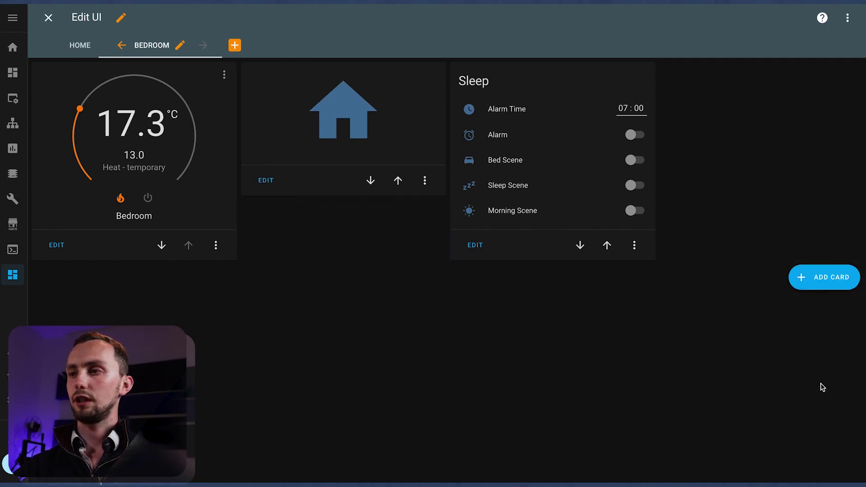
pyautogui.click(816, 277)
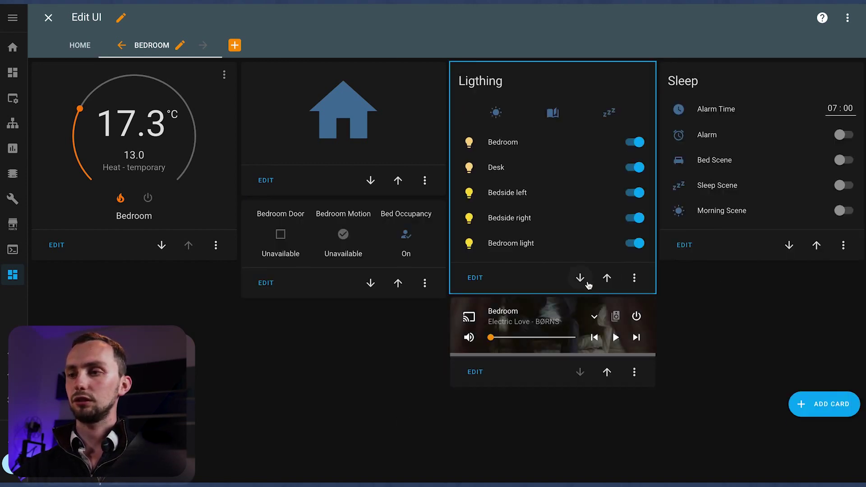
pyautogui.click(607, 277)
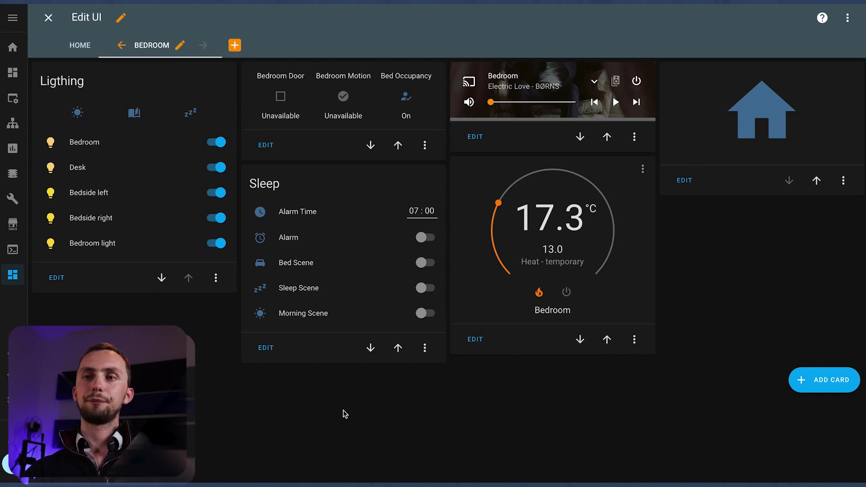
pyautogui.click(84, 45)
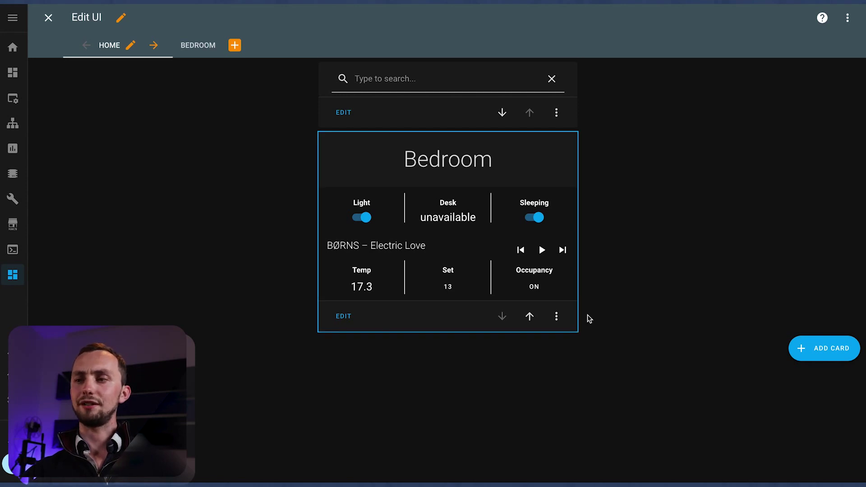
# - Add an Entities card to the Home view, clear its preset entities and save it empty
pyautogui.click(842, 341)
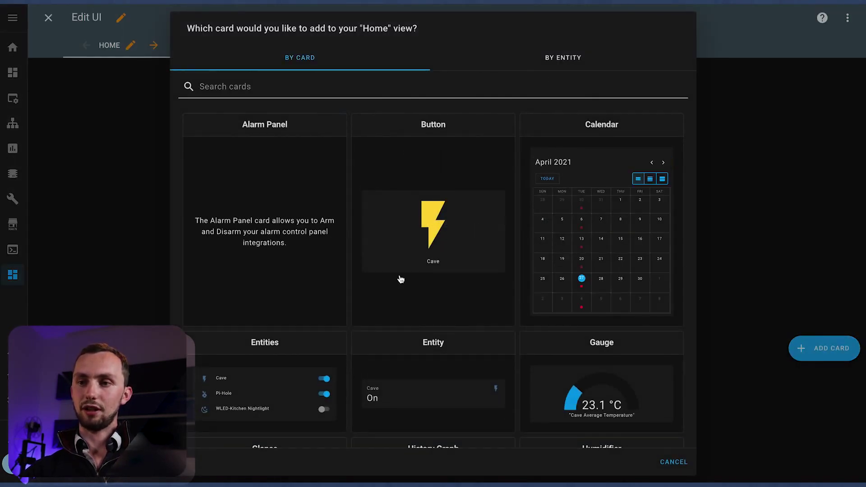
pyautogui.click(295, 324)
pyautogui.click(403, 261)
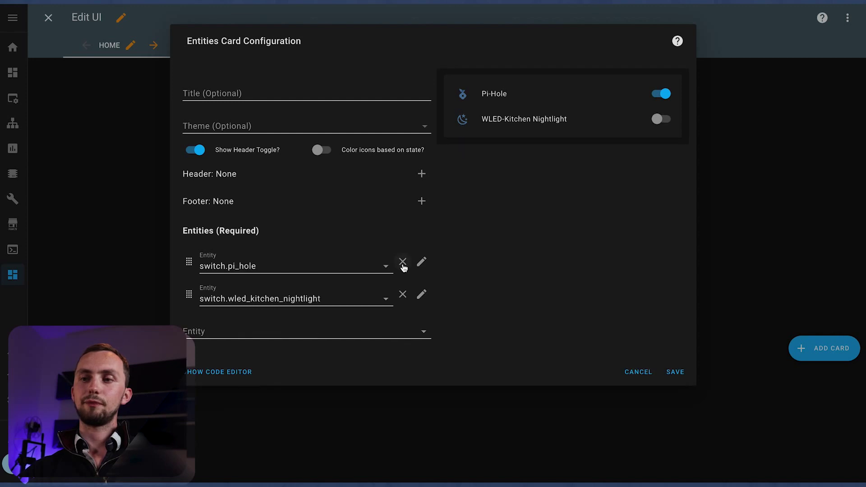
pyautogui.click(402, 262)
pyautogui.click(402, 261)
pyautogui.click(369, 262)
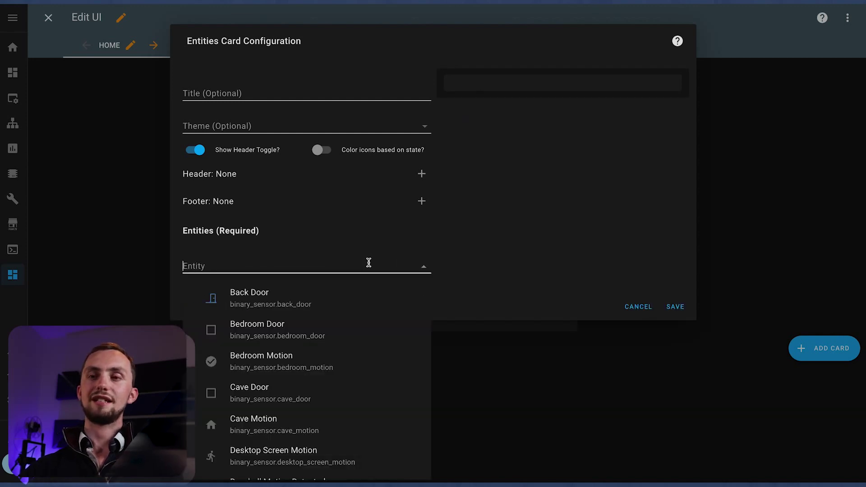
pyautogui.write('gues')
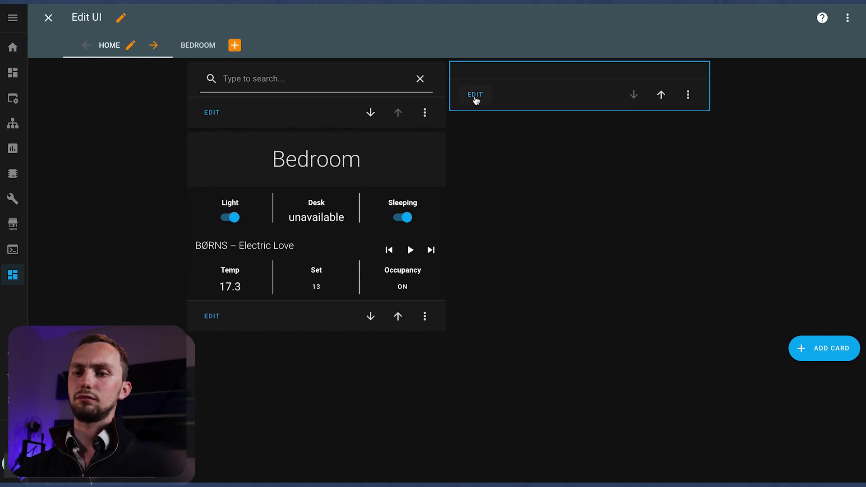
# - Reopen the empty Entities card and add input_boolean.guest_mode and input_boolean.sleeping to it
pyautogui.click(475, 96)
pyautogui.click(218, 265)
pyautogui.write('gues')
pyautogui.click(228, 293)
pyautogui.click(253, 299)
pyautogui.write('sleep')
pyautogui.click(273, 405)
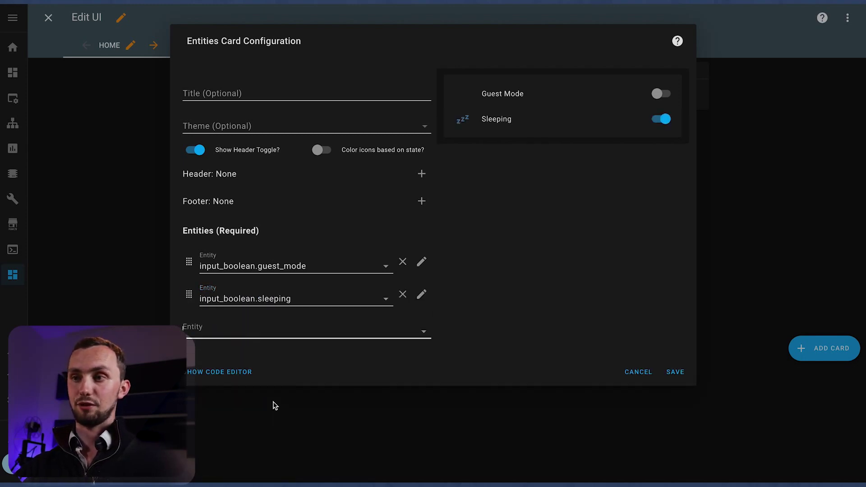
# - Add input_boolean.dinner_scene and input_boolean.cooking_scene as the third and fourth entities
pyautogui.click(266, 336)
pyautogui.write('dinner')
pyautogui.click(273, 302)
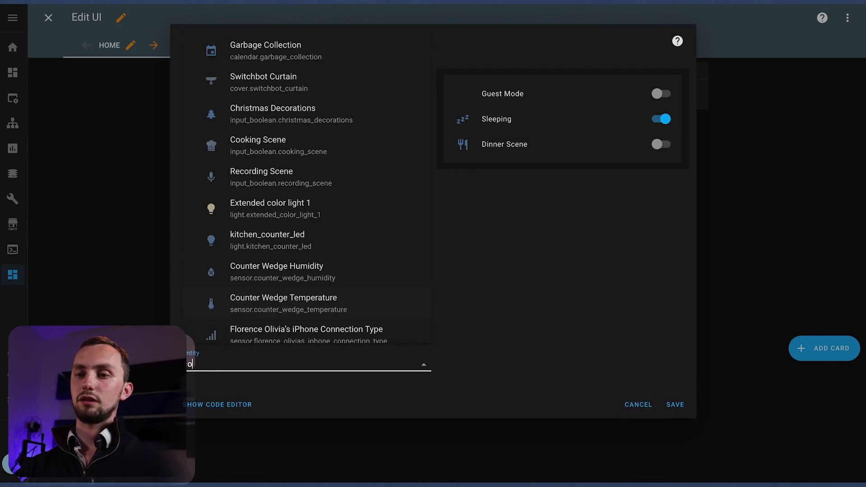
pyautogui.write('cook')
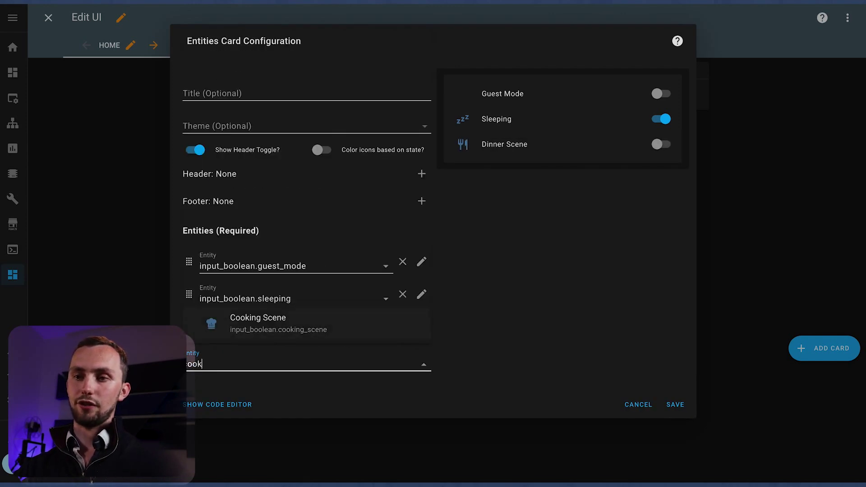
pyautogui.click(255, 324)
# - Add input_boolean.retire_scene as the last entity and save the Entities card
pyautogui.click(226, 395)
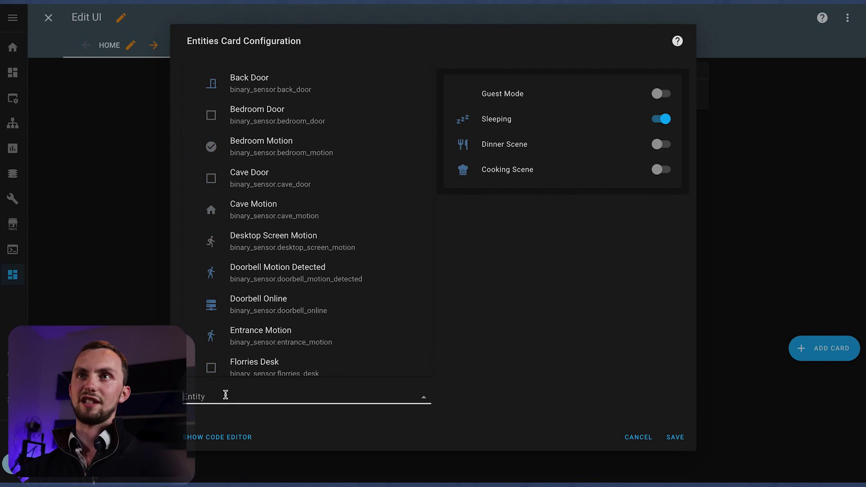
pyautogui.write('retire')
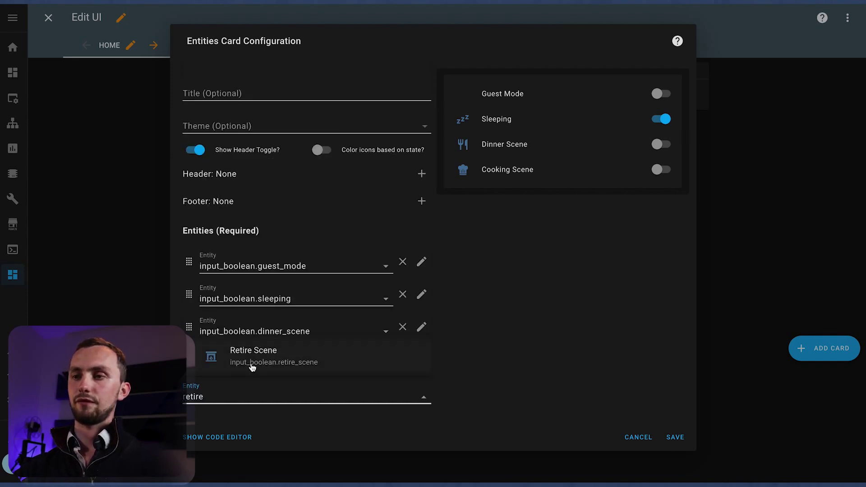
pyautogui.click(252, 366)
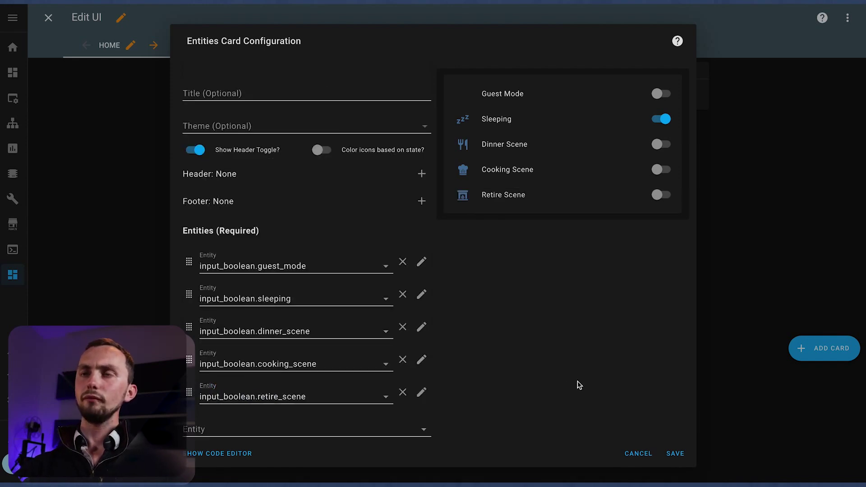
pyautogui.click(672, 447)
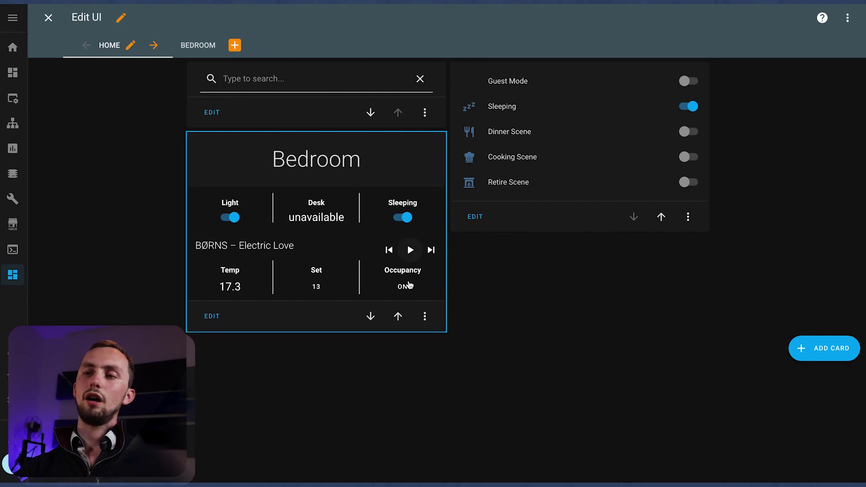
# - Set the Home view's theme to kibibit-dark-cards and save the view configuration
pyautogui.click(132, 46)
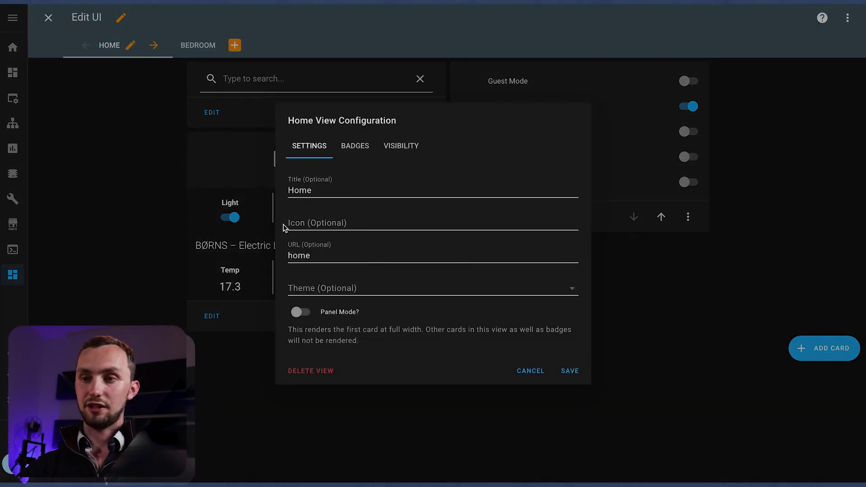
pyautogui.click(342, 288)
pyautogui.scroll(-10, 517, 217)
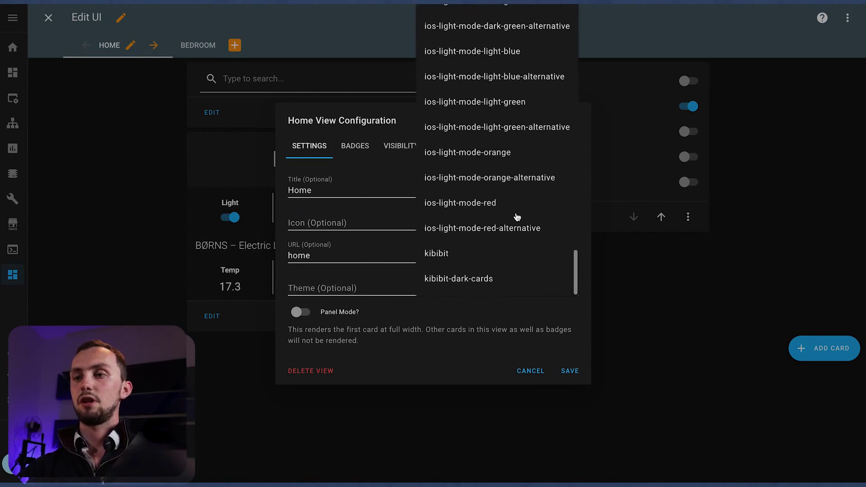
pyautogui.click(471, 287)
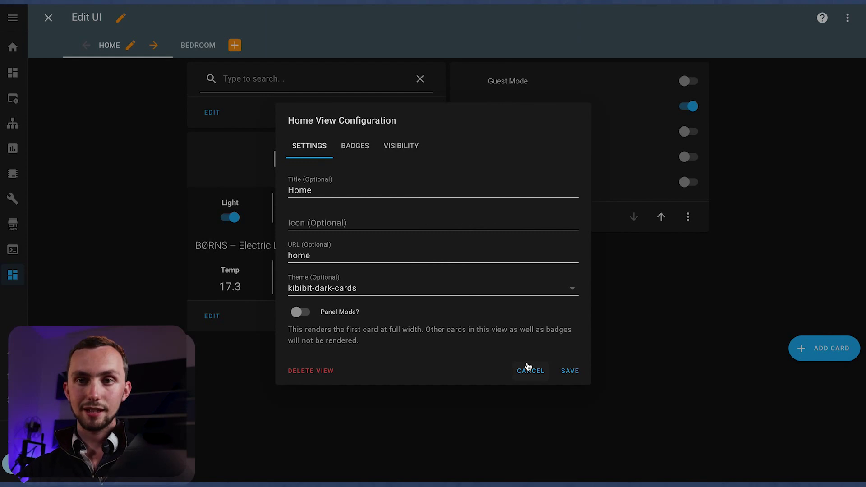
pyautogui.click(570, 372)
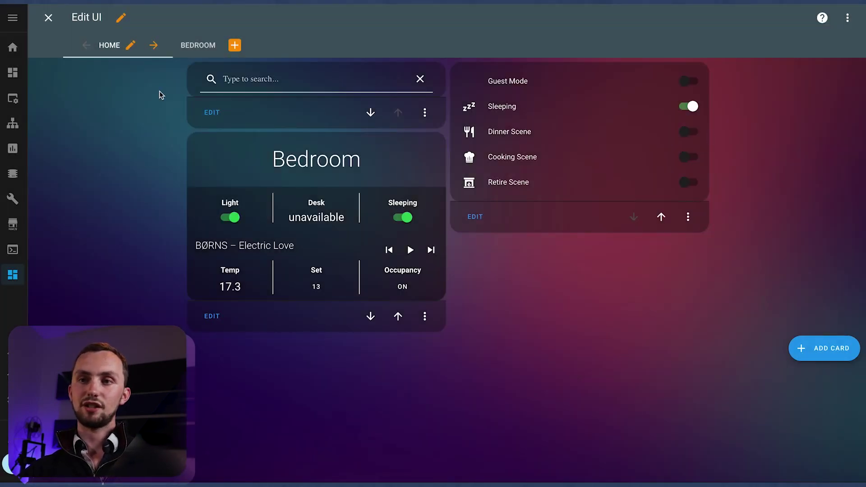
# - Apply the kibibit-dark-cards theme to the Bedroom view and save its configuration
pyautogui.click(197, 51)
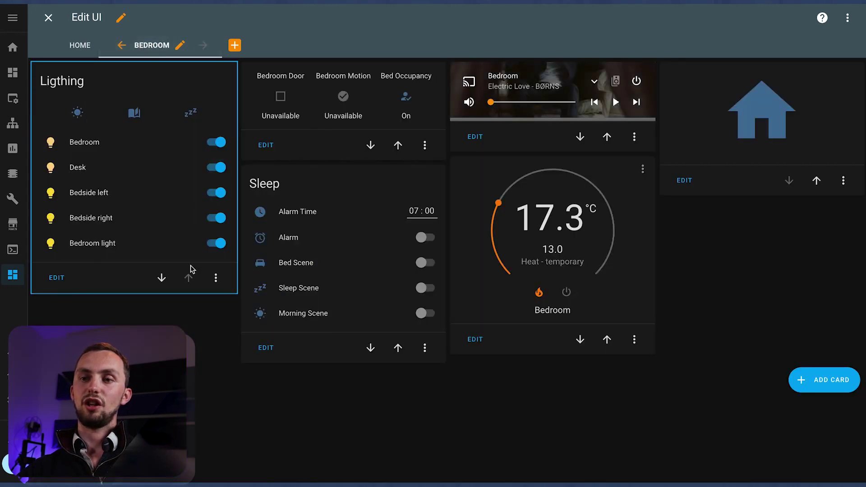
pyautogui.click(180, 45)
pyautogui.click(342, 293)
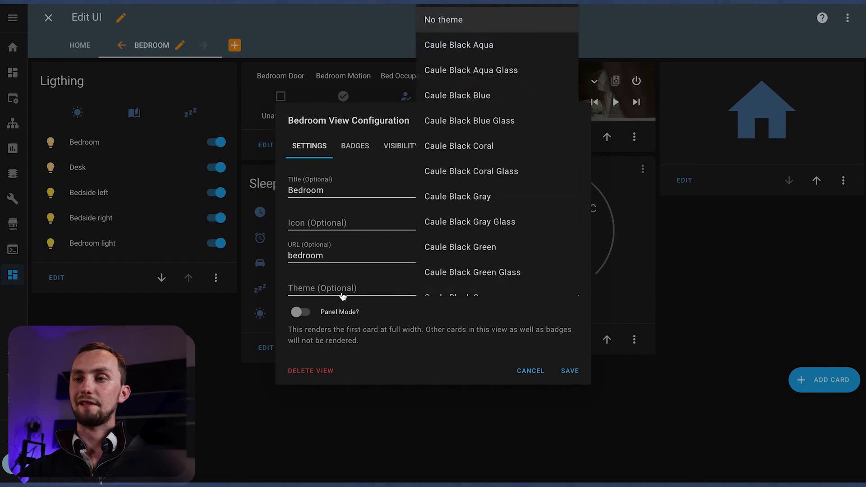
pyautogui.scroll(-1, 499, 257)
pyautogui.scroll(-10, 500, 257)
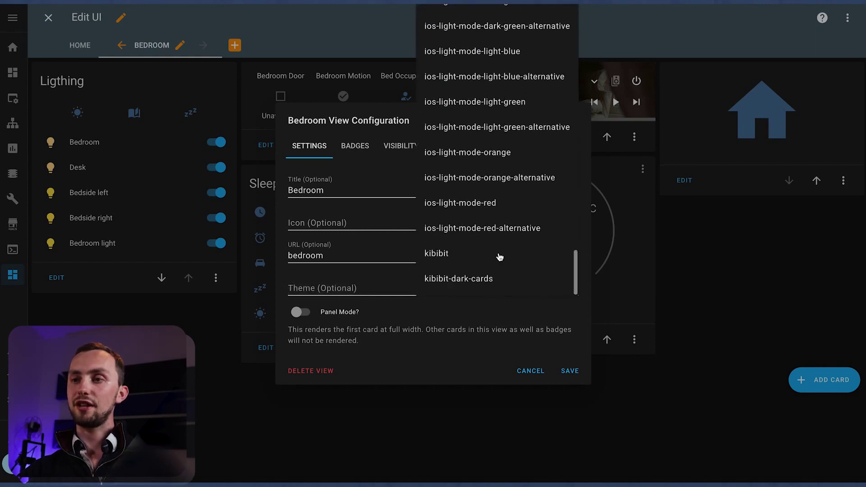
pyautogui.click(480, 280)
pyautogui.click(570, 371)
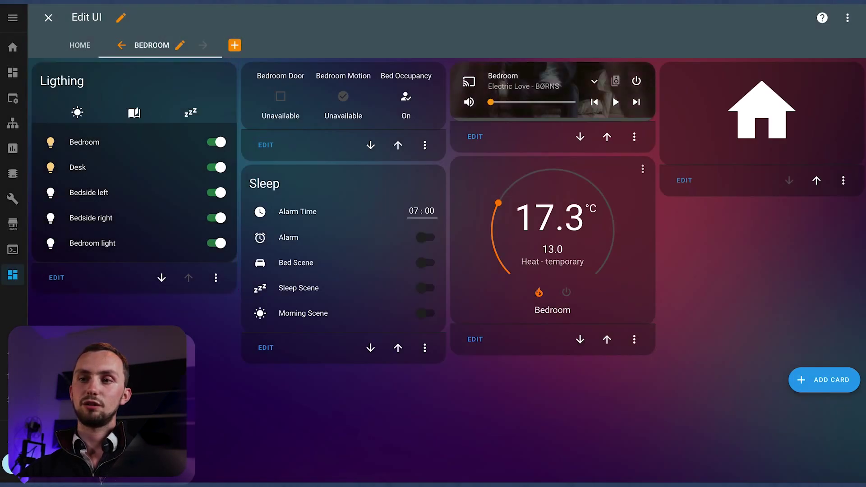
# - Finish editing on the Home view, and test the Bedroom heading's link and the house icon's link back
pyautogui.click(72, 46)
pyautogui.click(48, 17)
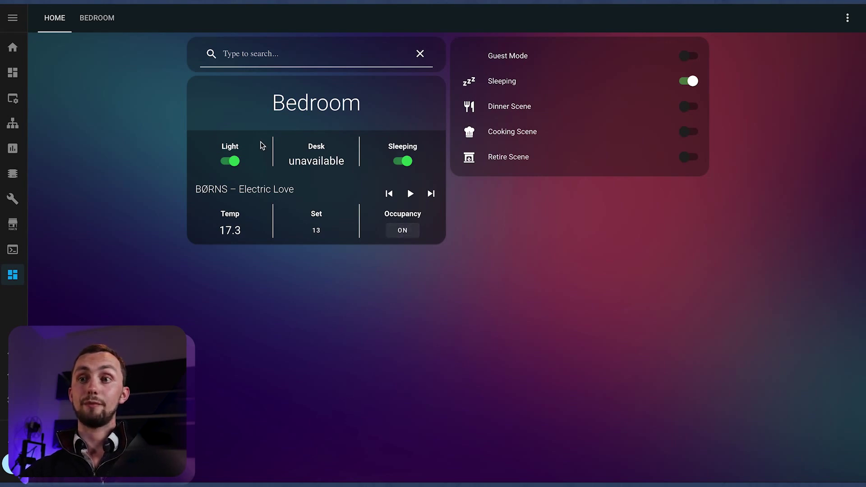
pyautogui.click(315, 108)
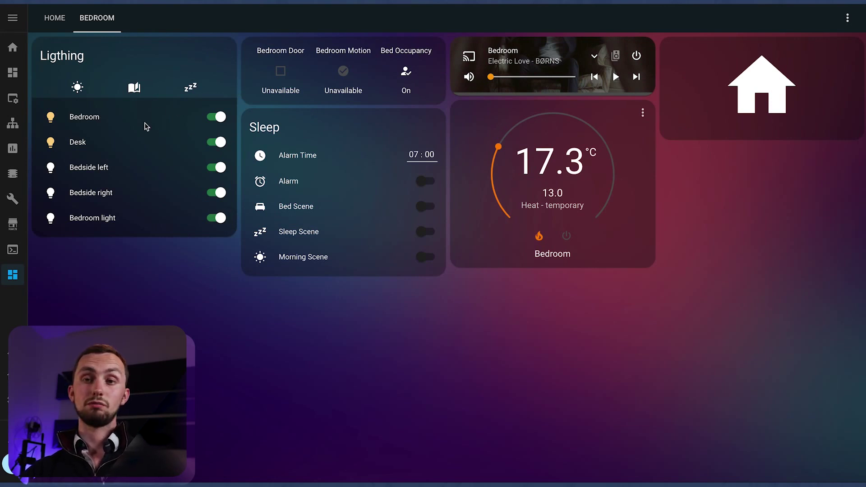
pyautogui.click(773, 73)
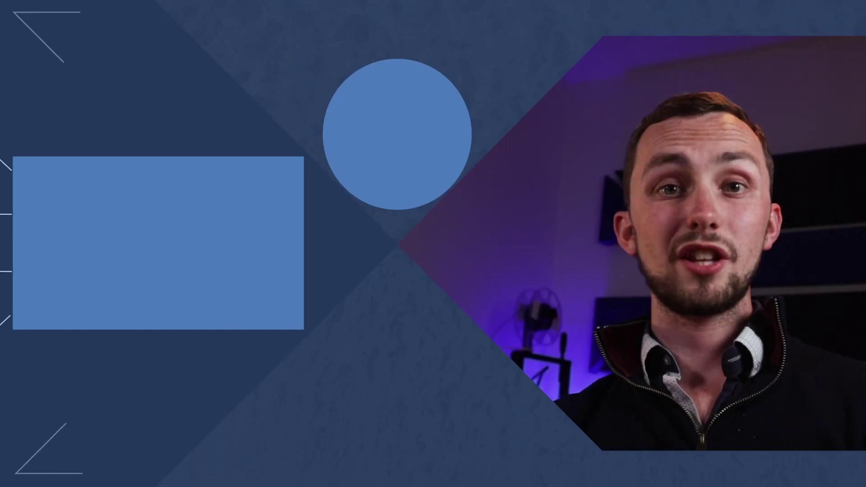